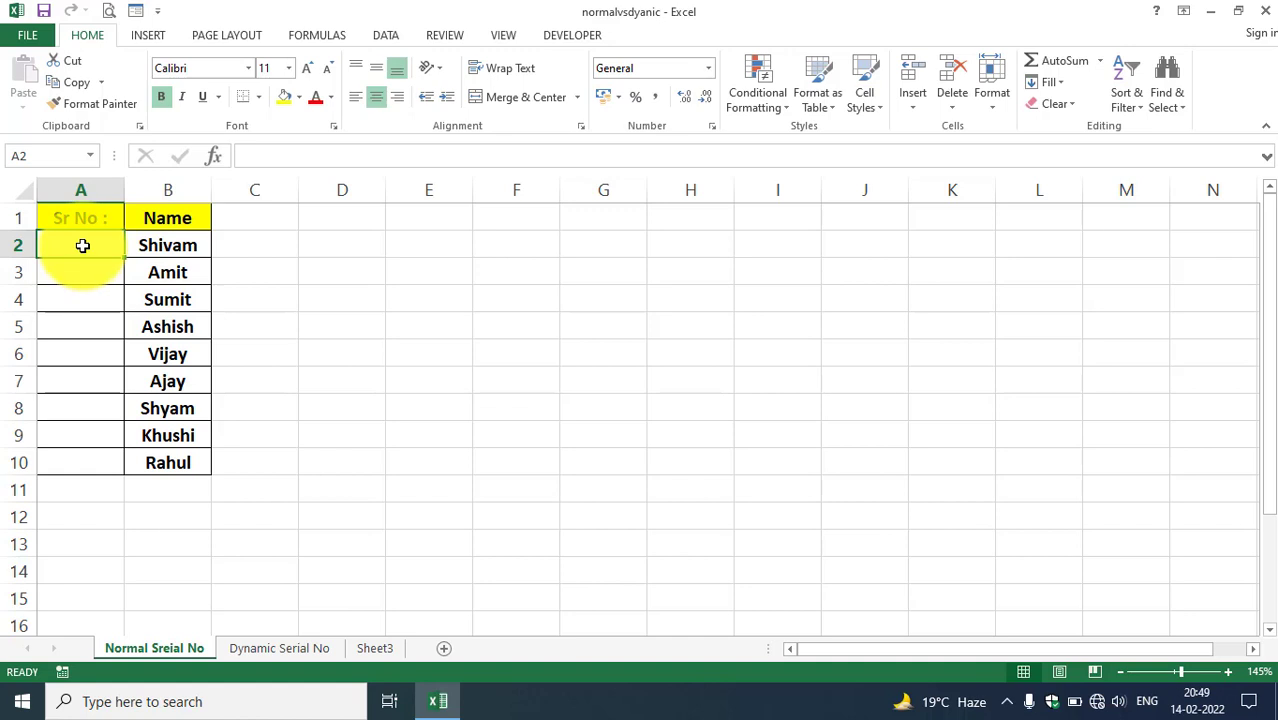
Step: Enter 1 in A2 and Ctrl-fill down to A10 to number the names 1 to 9
text(1)
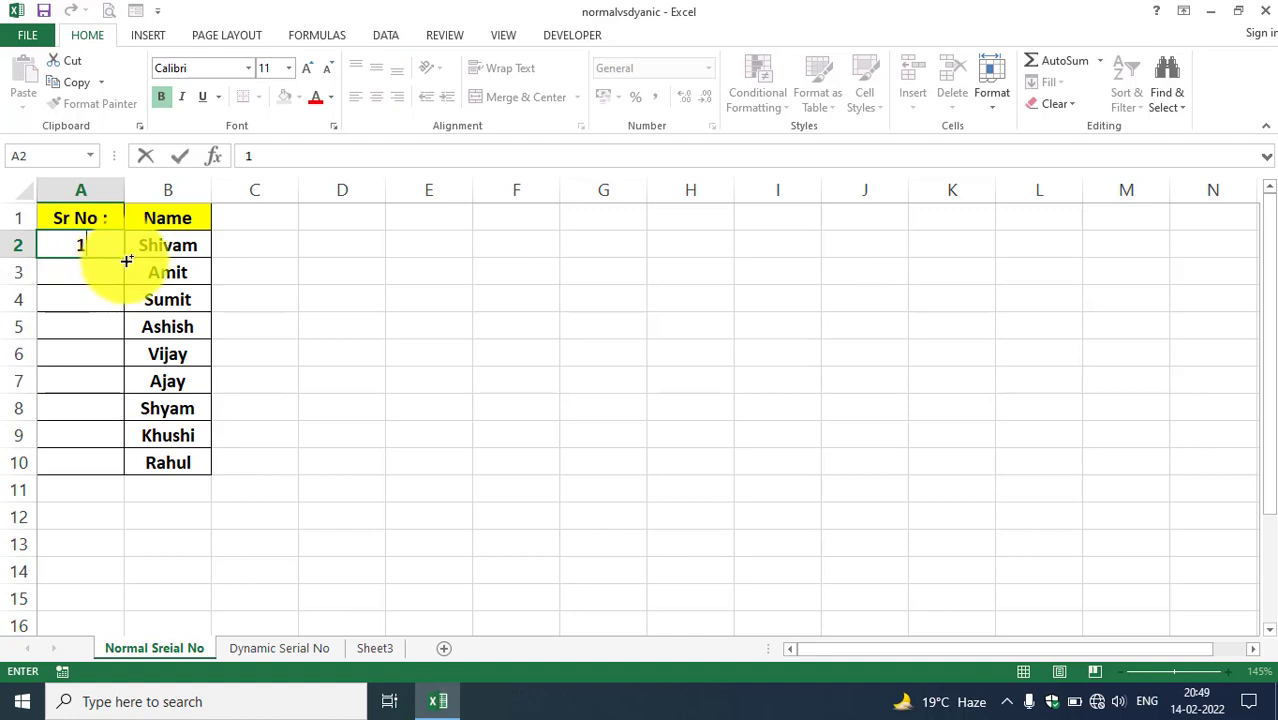
drag(125, 258, 125, 470)
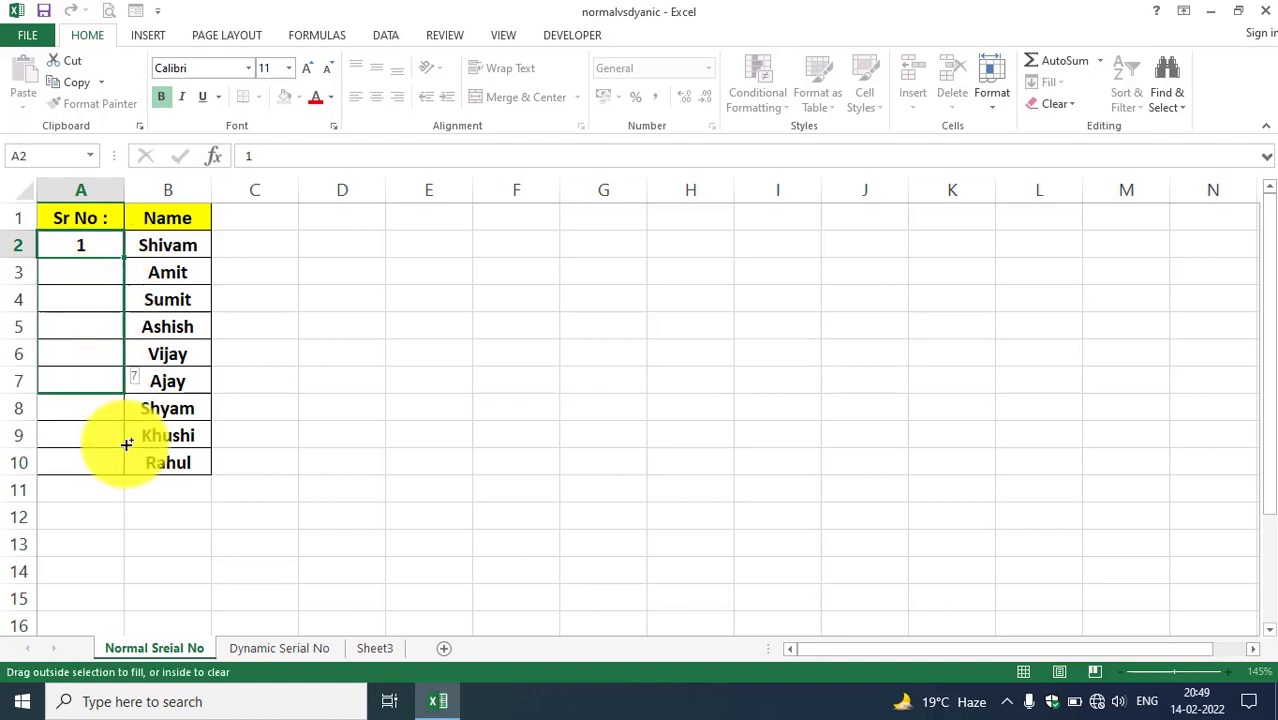
click(105, 252)
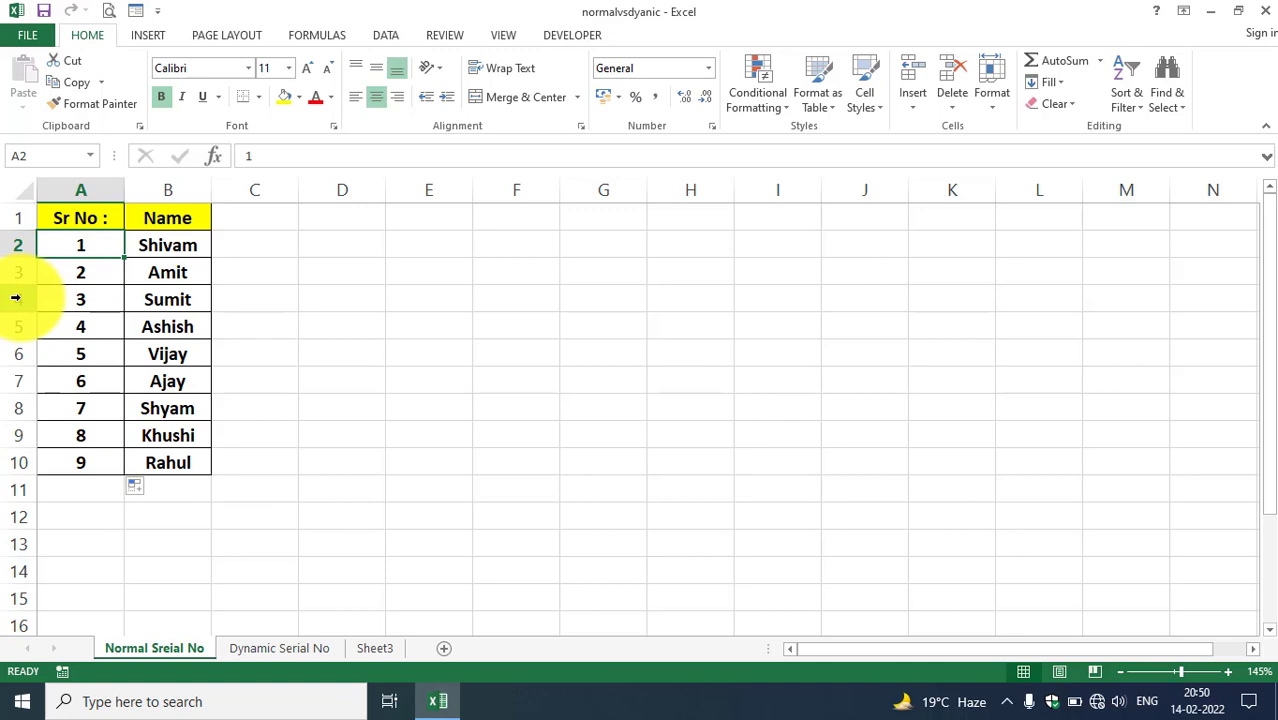
Step: Delete Sumit's row 4, then undo to restore it
click(15, 298)
right_click(16, 298)
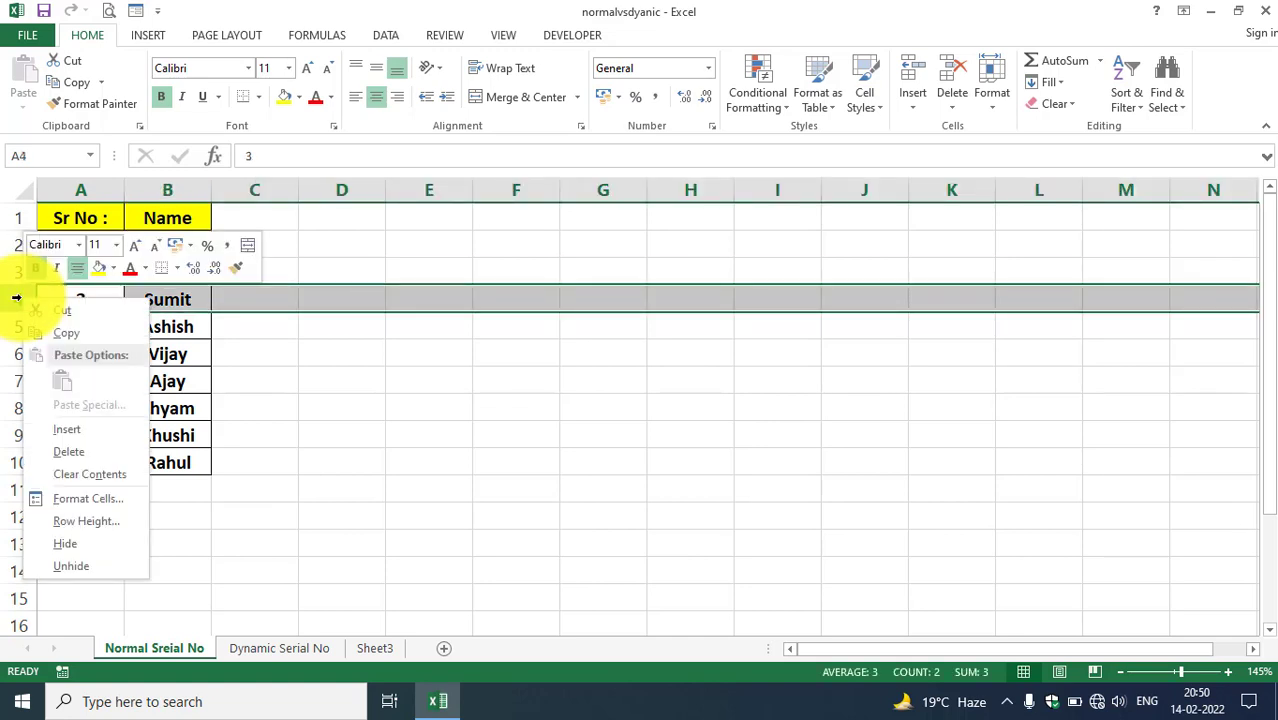
click(85, 453)
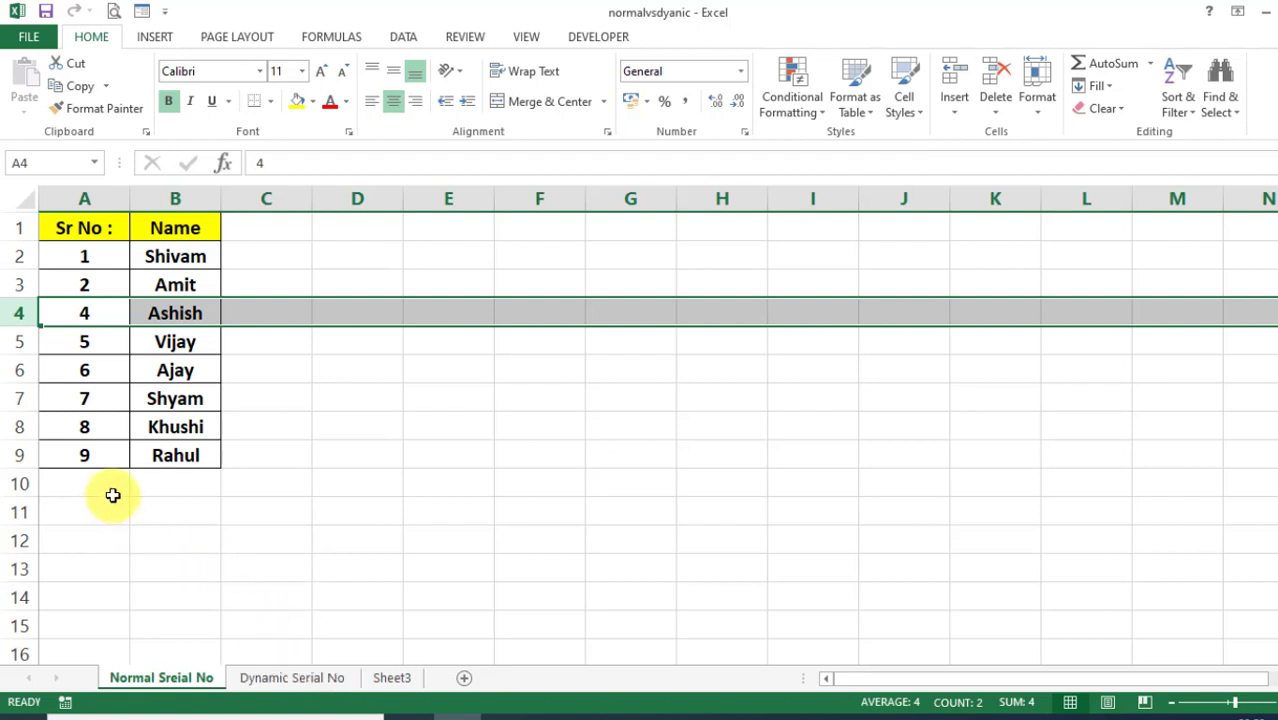
key(ctrl+z)
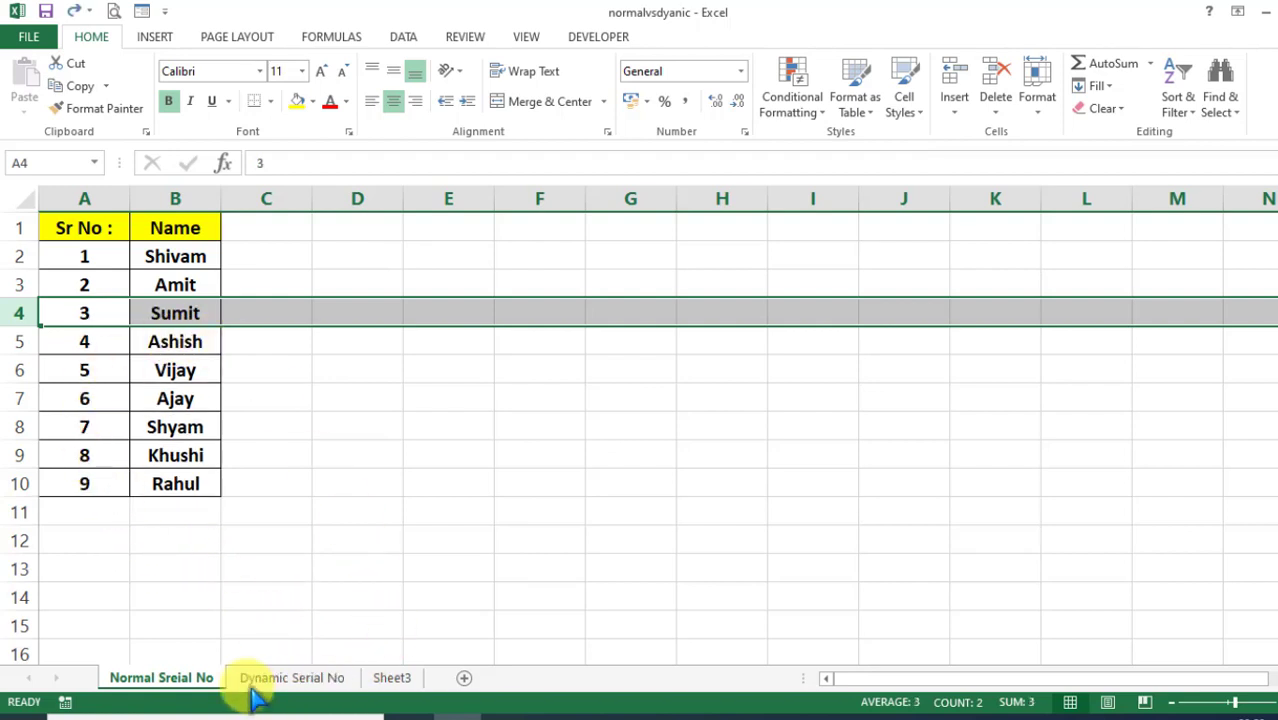
Step: On the Dynamic Serial No sheet, delete Ashish's row 6 and compare with the Normal Sreial No sheet
click(256, 682)
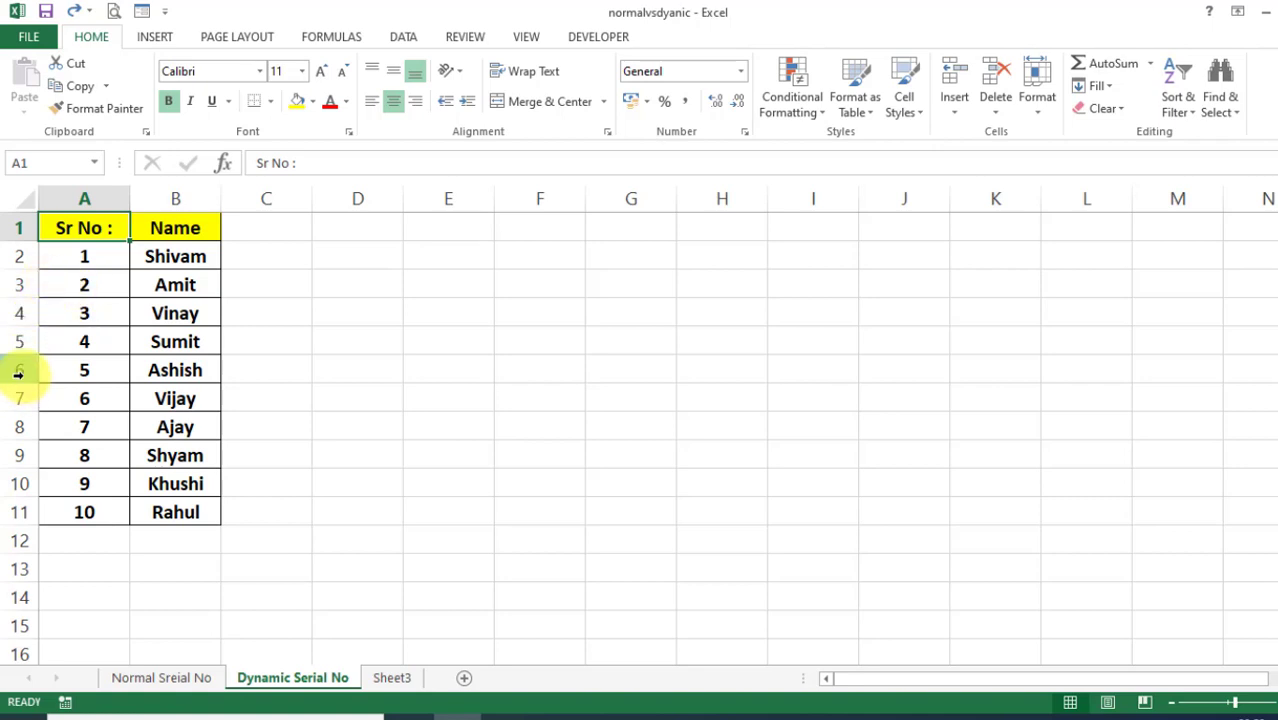
click(22, 372)
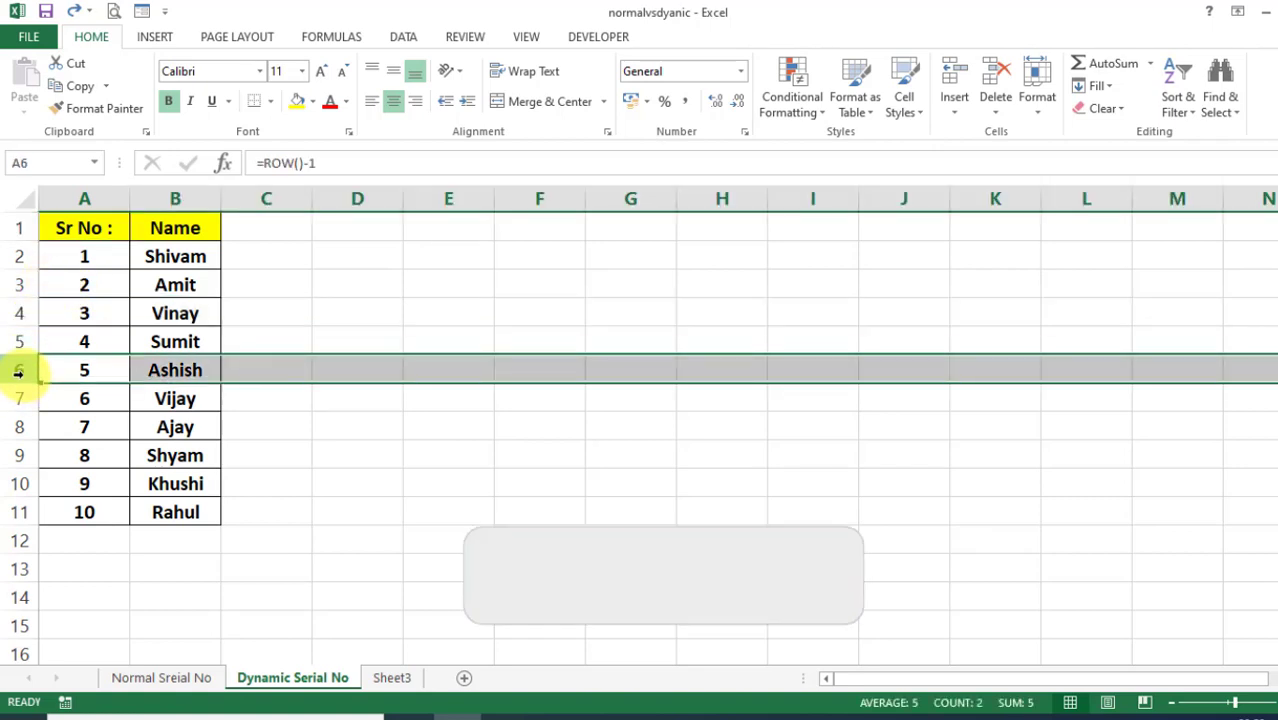
right_click(23, 374)
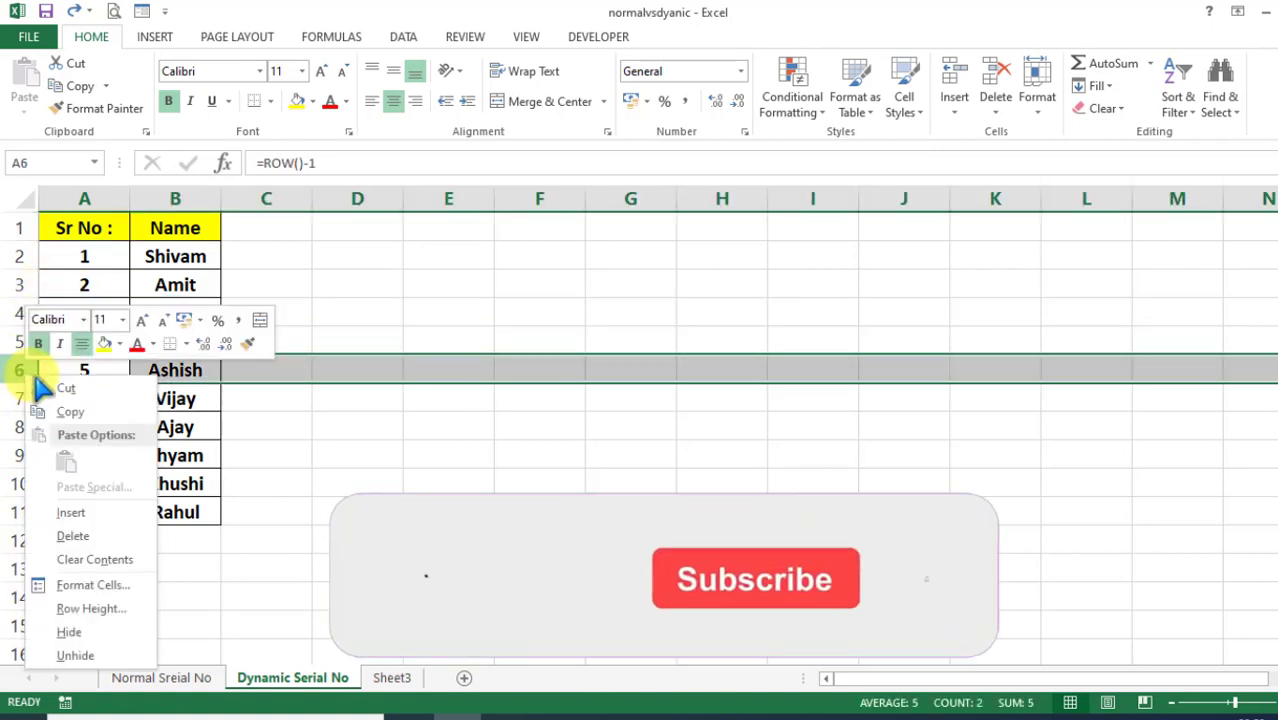
click(100, 536)
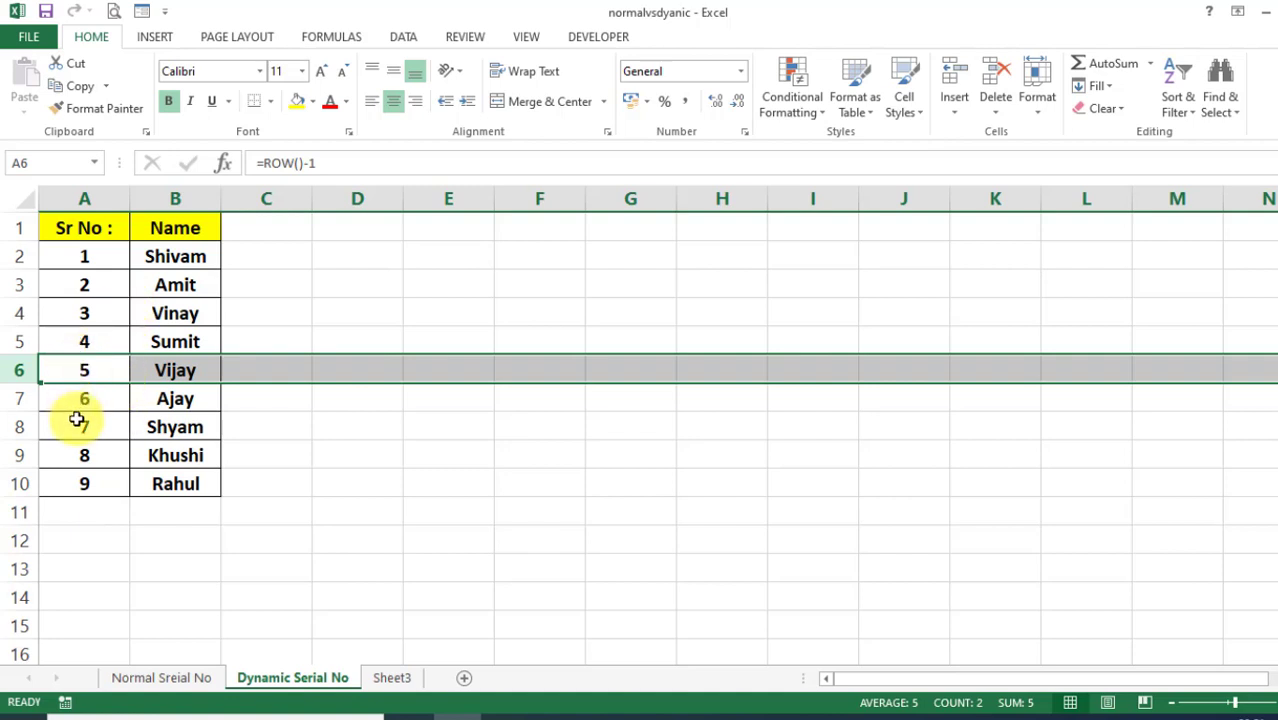
click(161, 679)
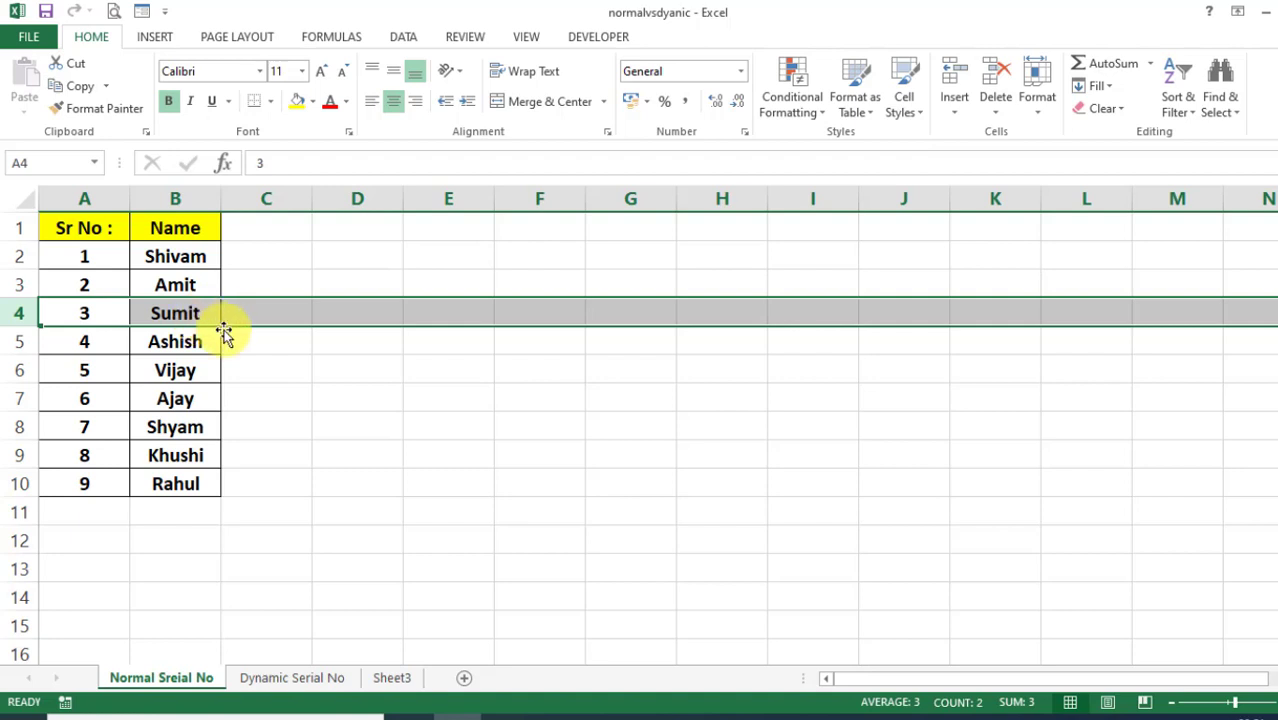
click(268, 678)
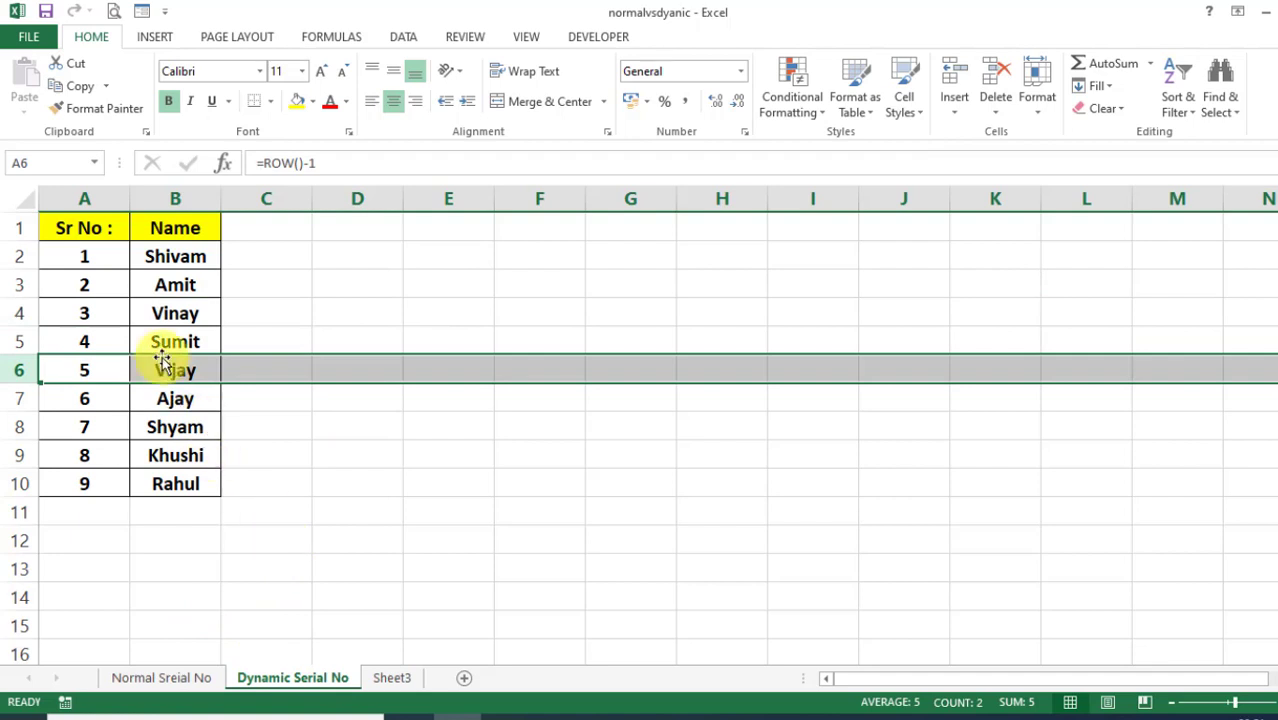
Step: Clear the serial numbers in A2:A10
click(75, 260)
drag(75, 260, 81, 485)
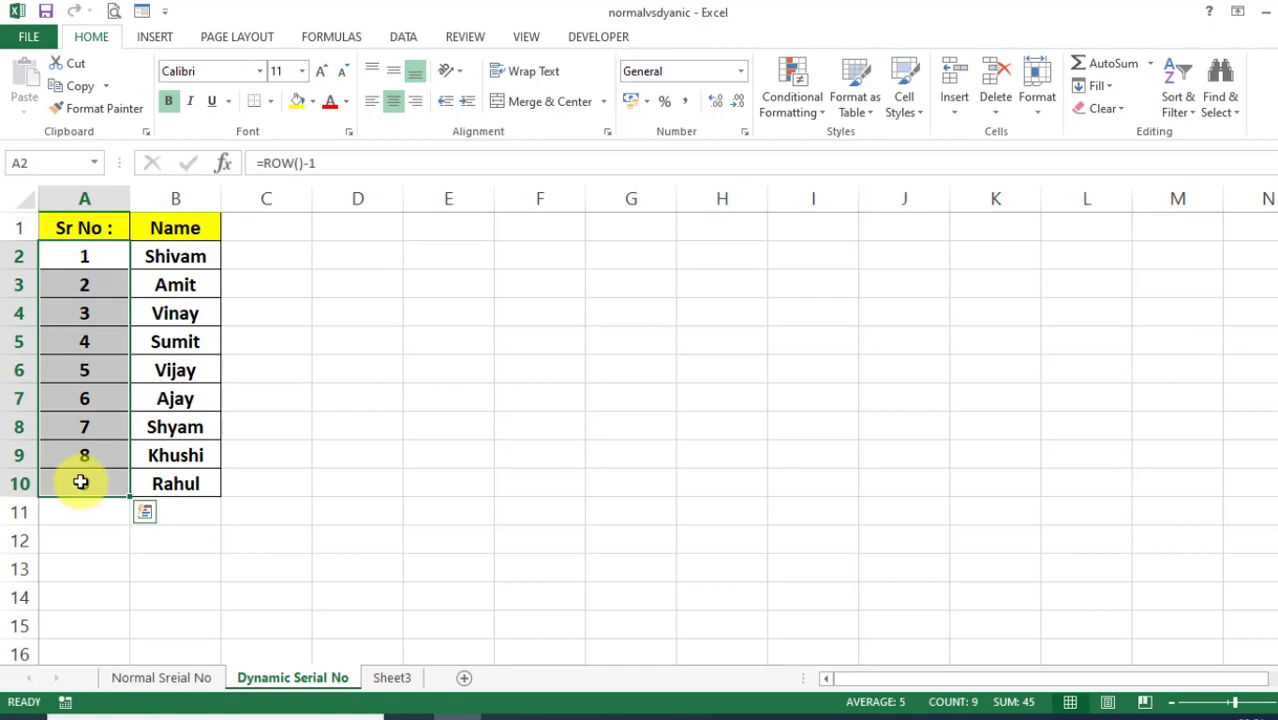
key(Delete)
Step: Enter =ROW() in D2 and D7, showing row numbers 2 and 7
click(67, 258)
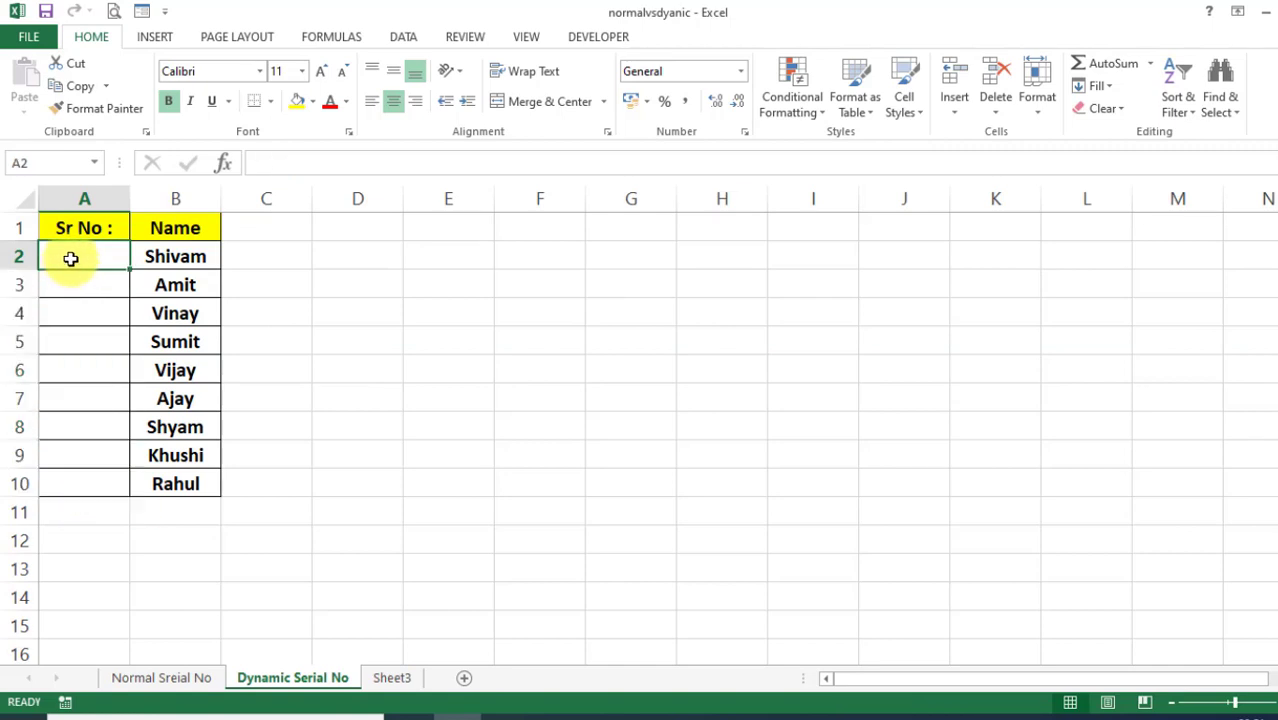
click(341, 254)
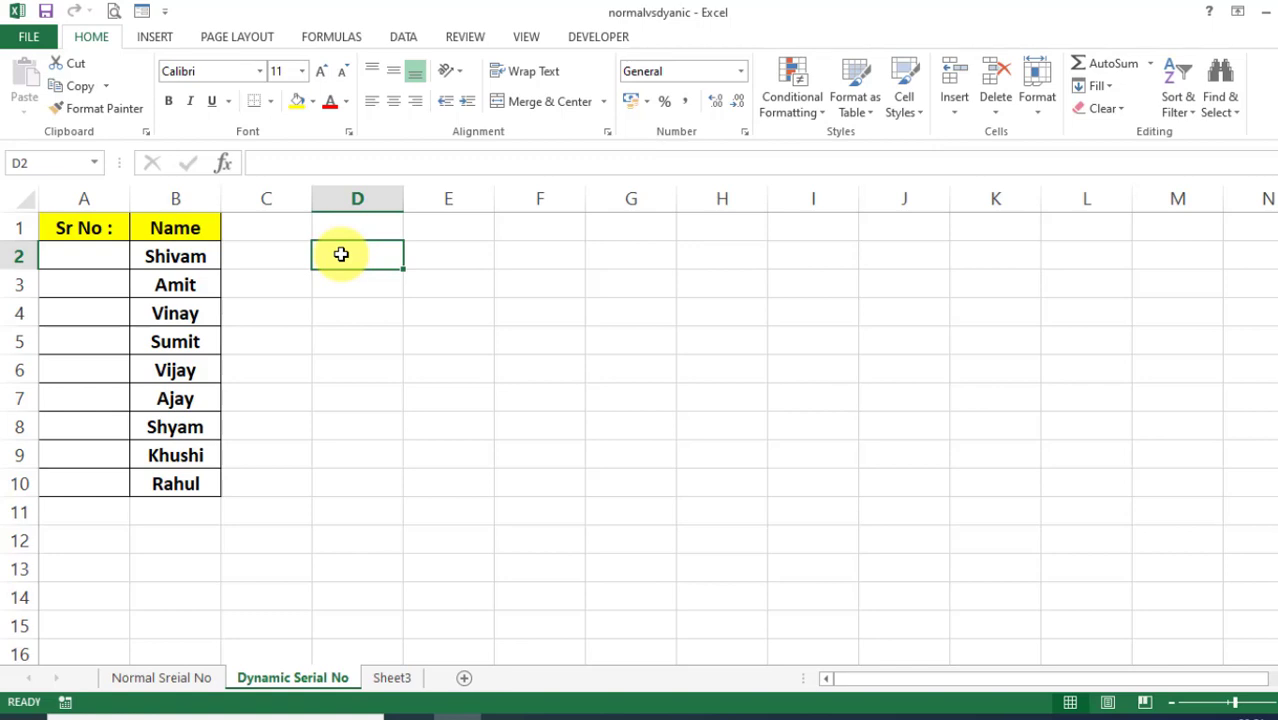
text(=)
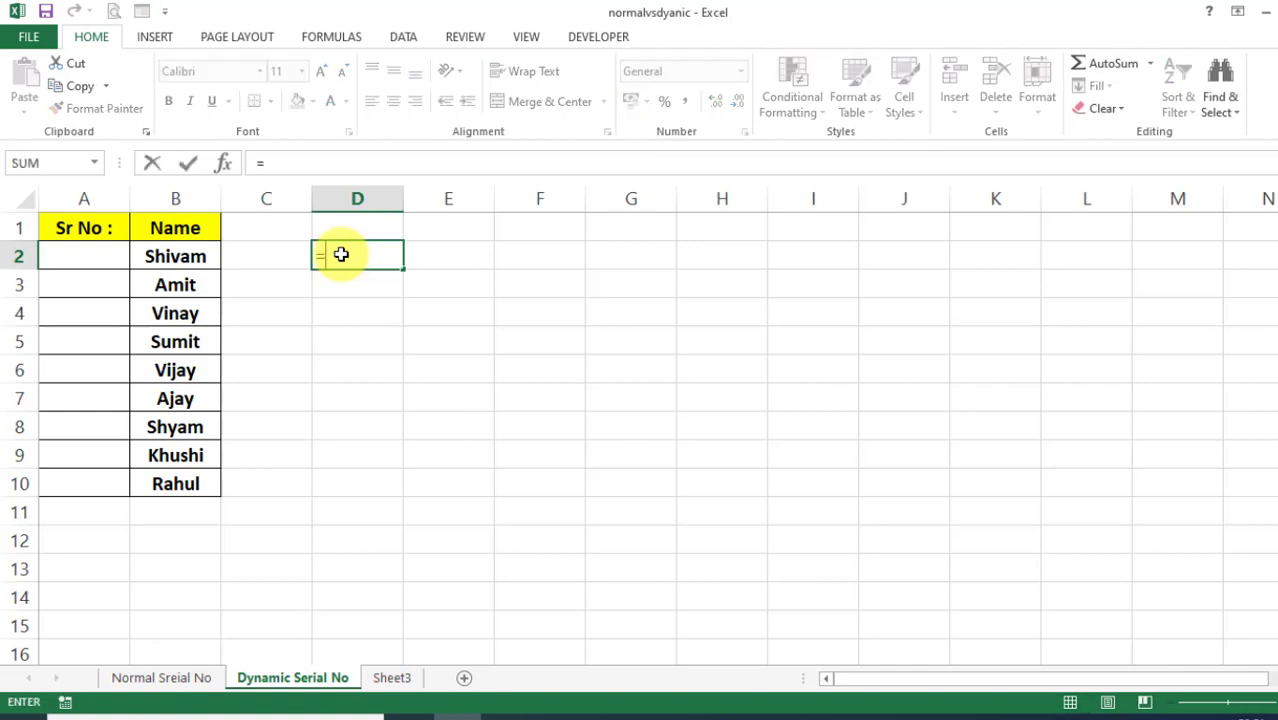
text(row)
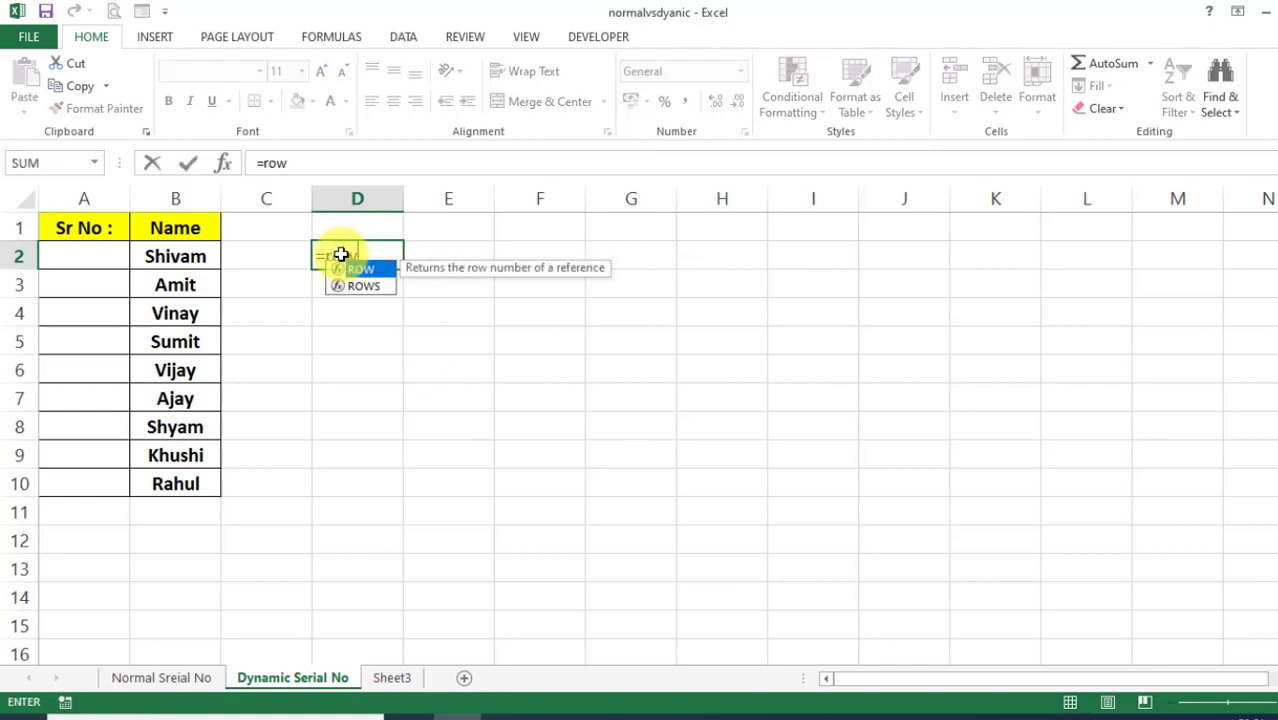
text(()
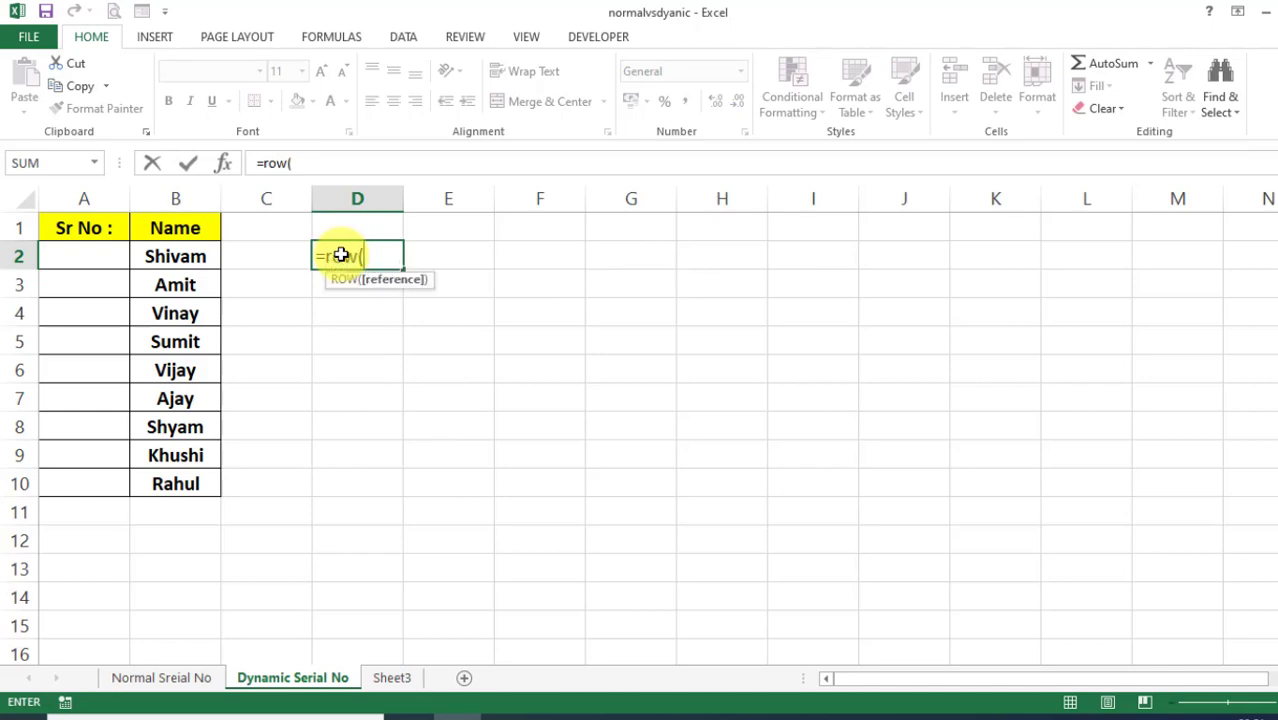
text())
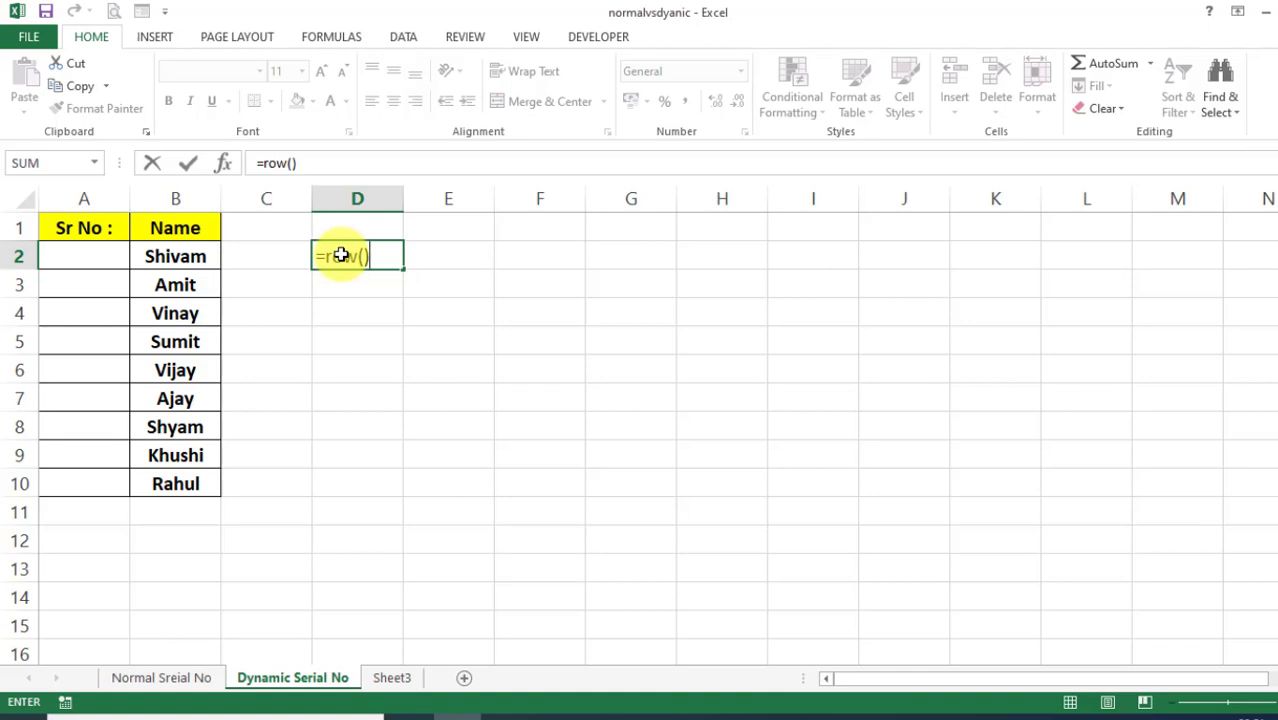
key(Return)
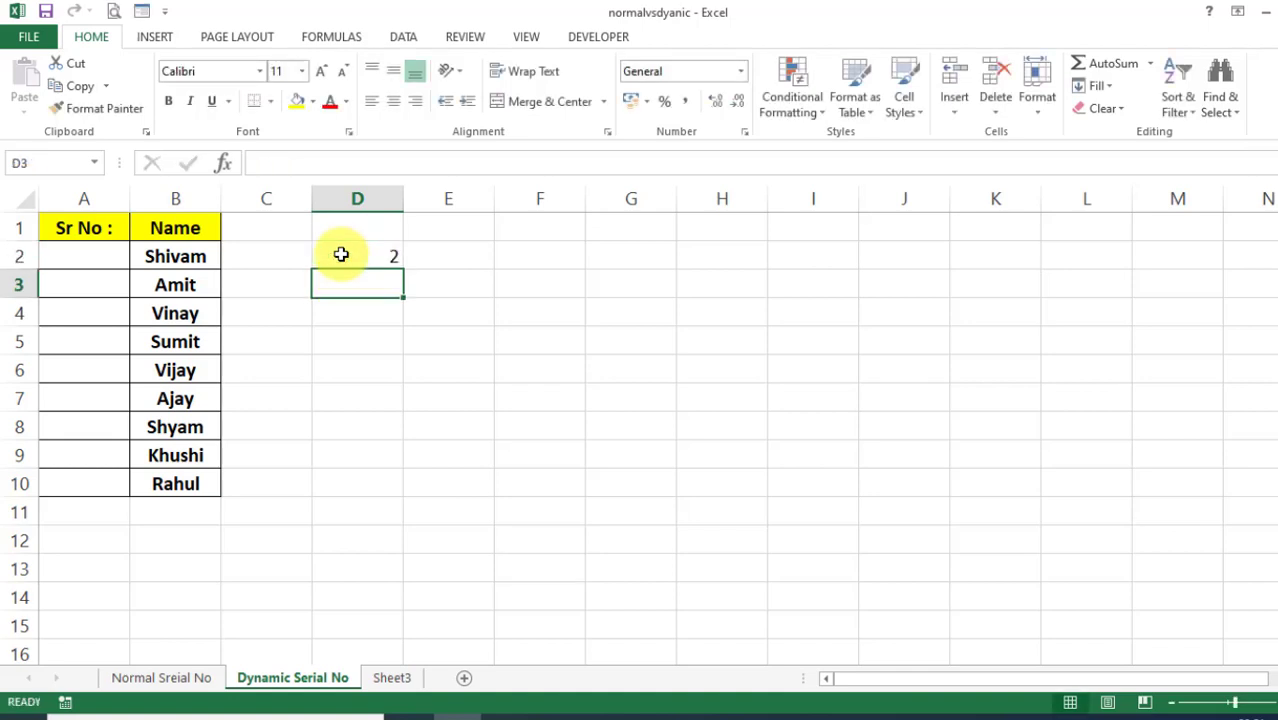
click(341, 254)
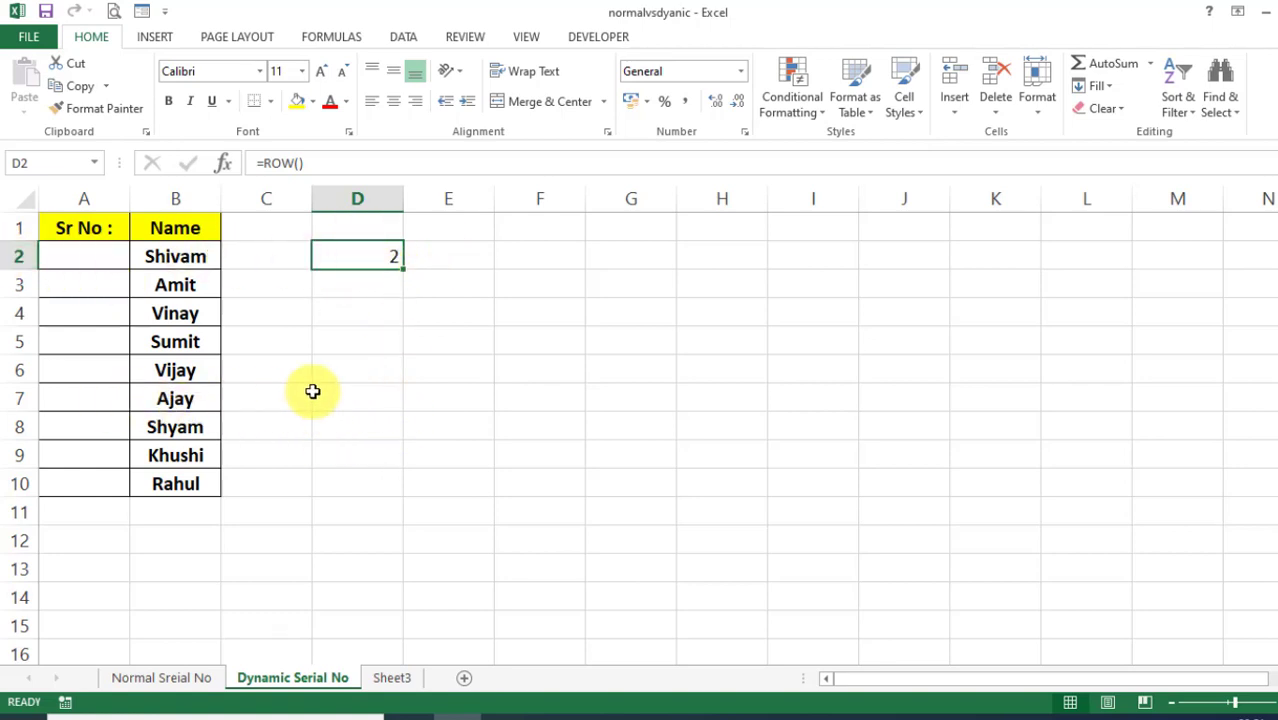
click(354, 395)
text(=)
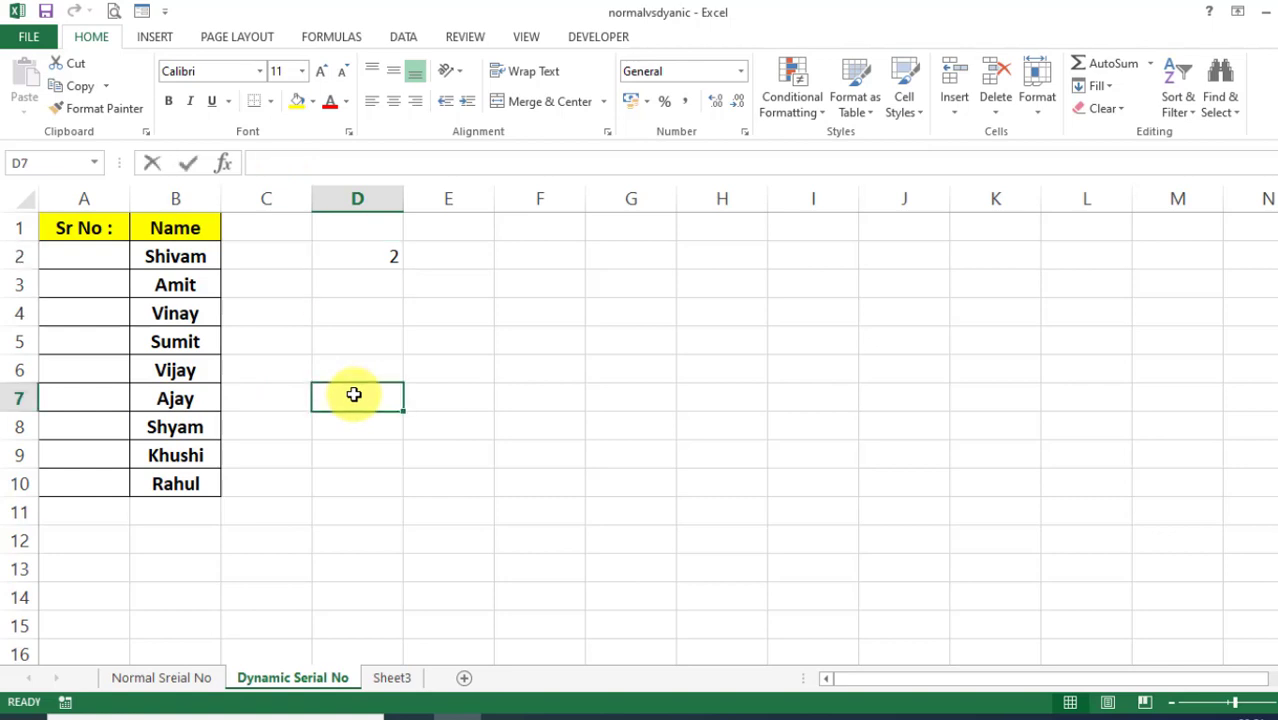
text(row)
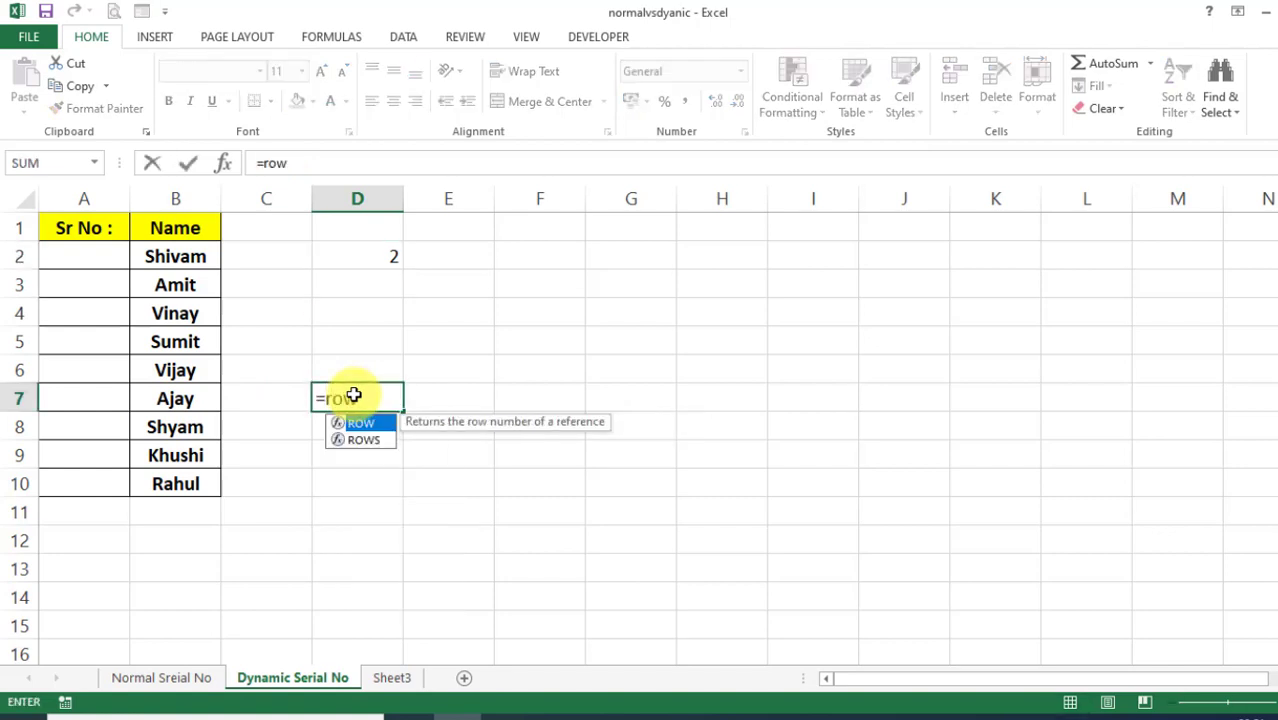
text(())
key(Return)
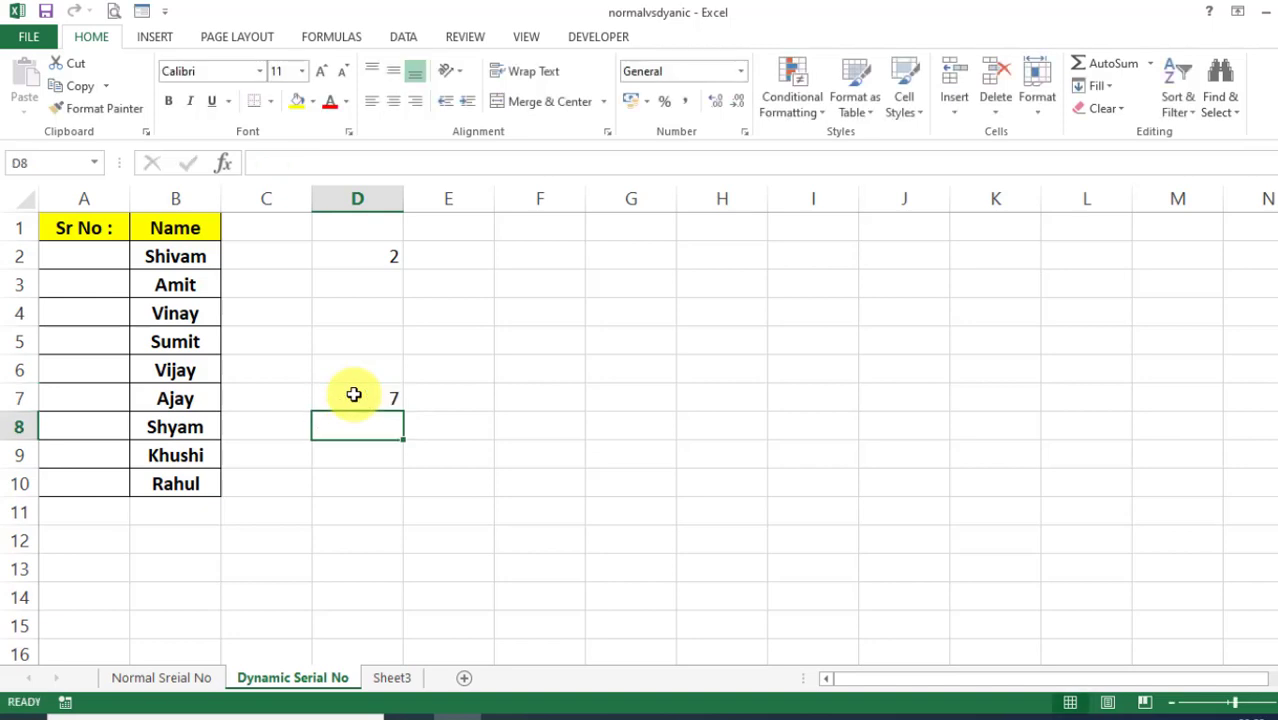
click(354, 395)
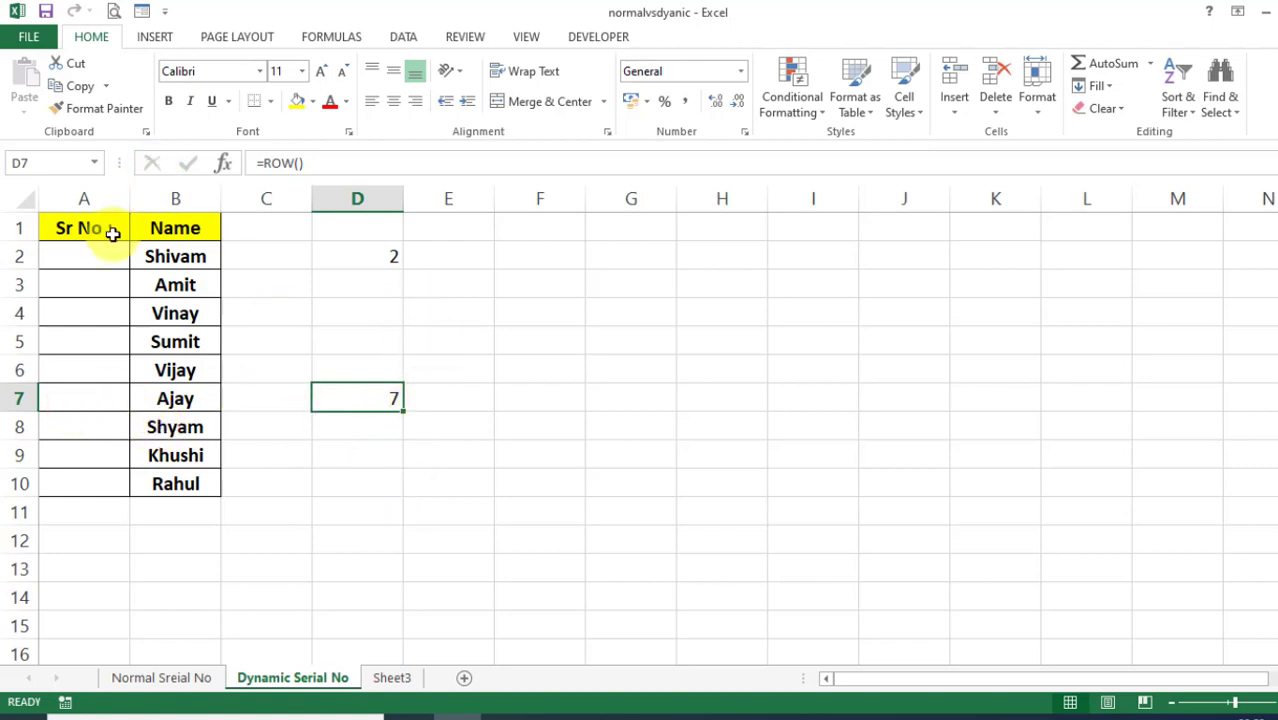
Step: Enter =ROW()-1 in A2 so it shows 1
click(70, 256)
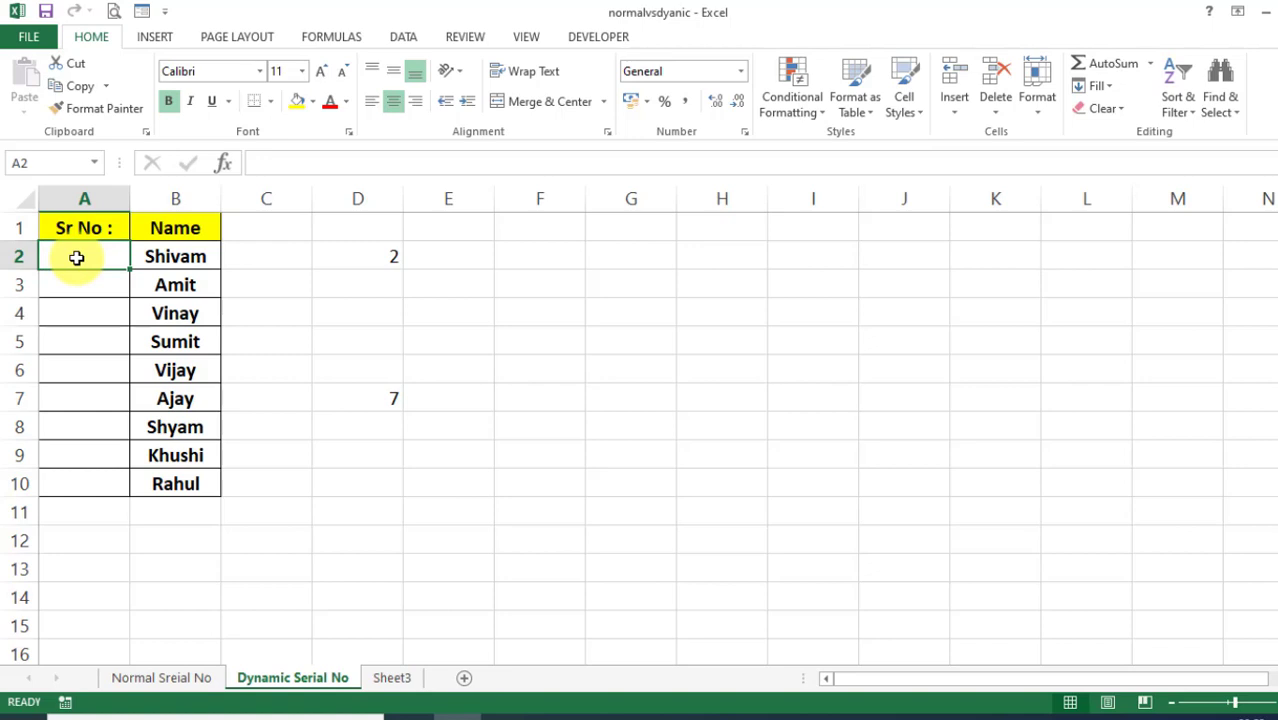
text(=r)
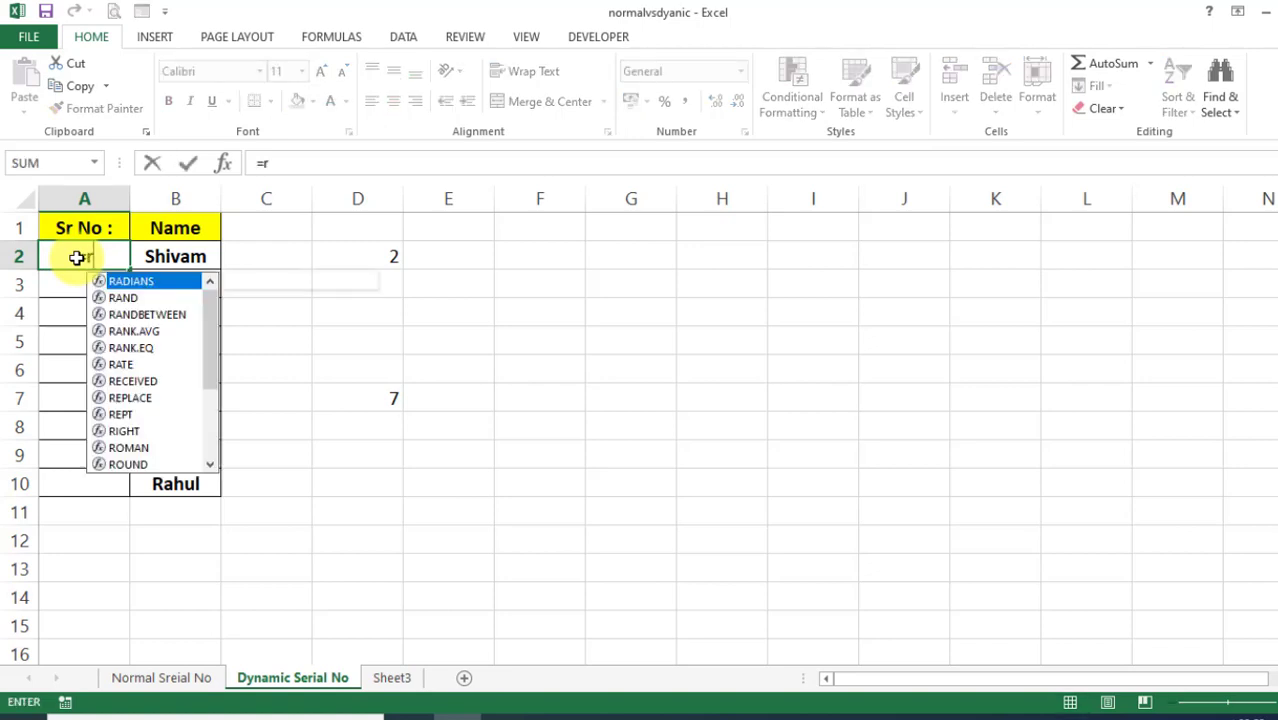
text(ow())
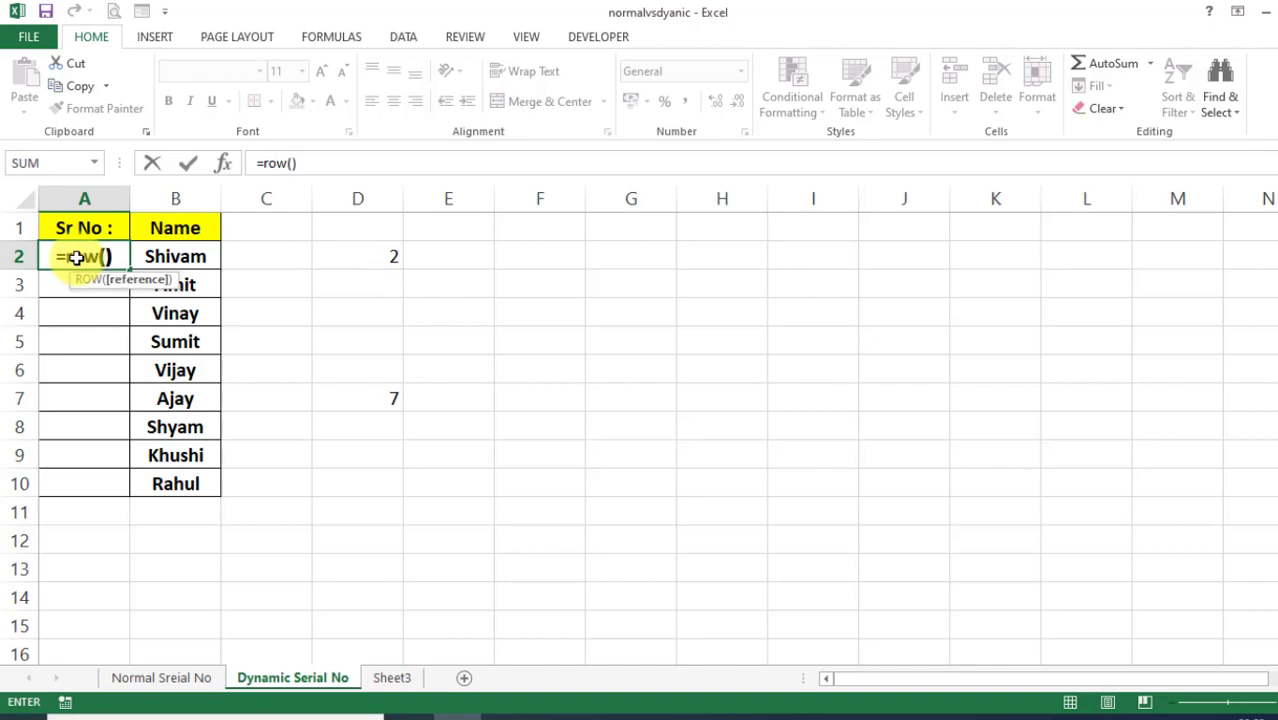
key(Return)
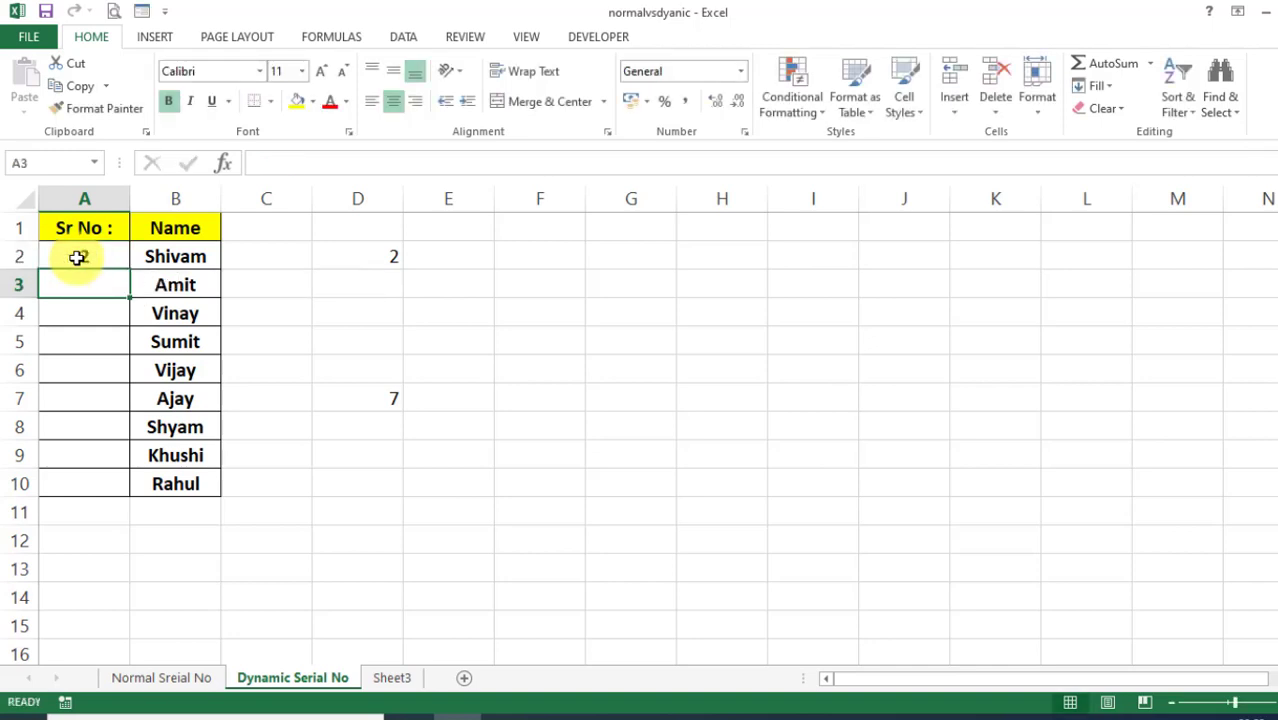
click(77, 258)
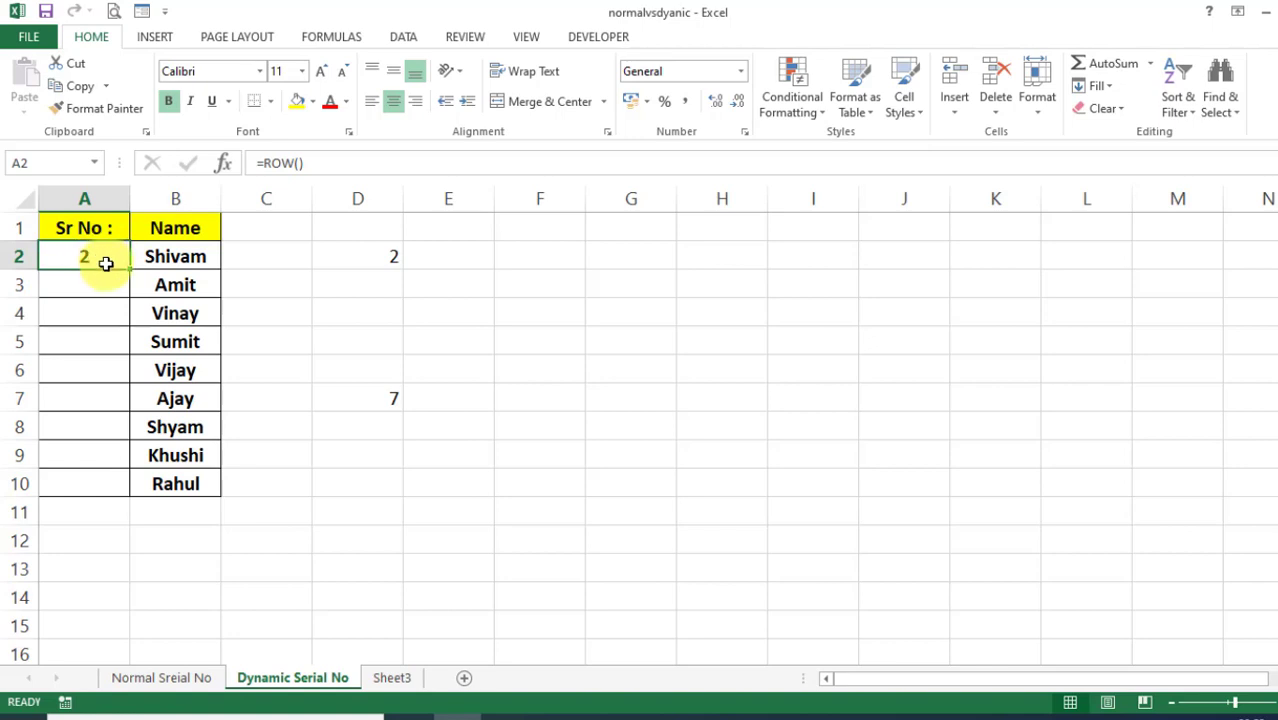
double_click(106, 259)
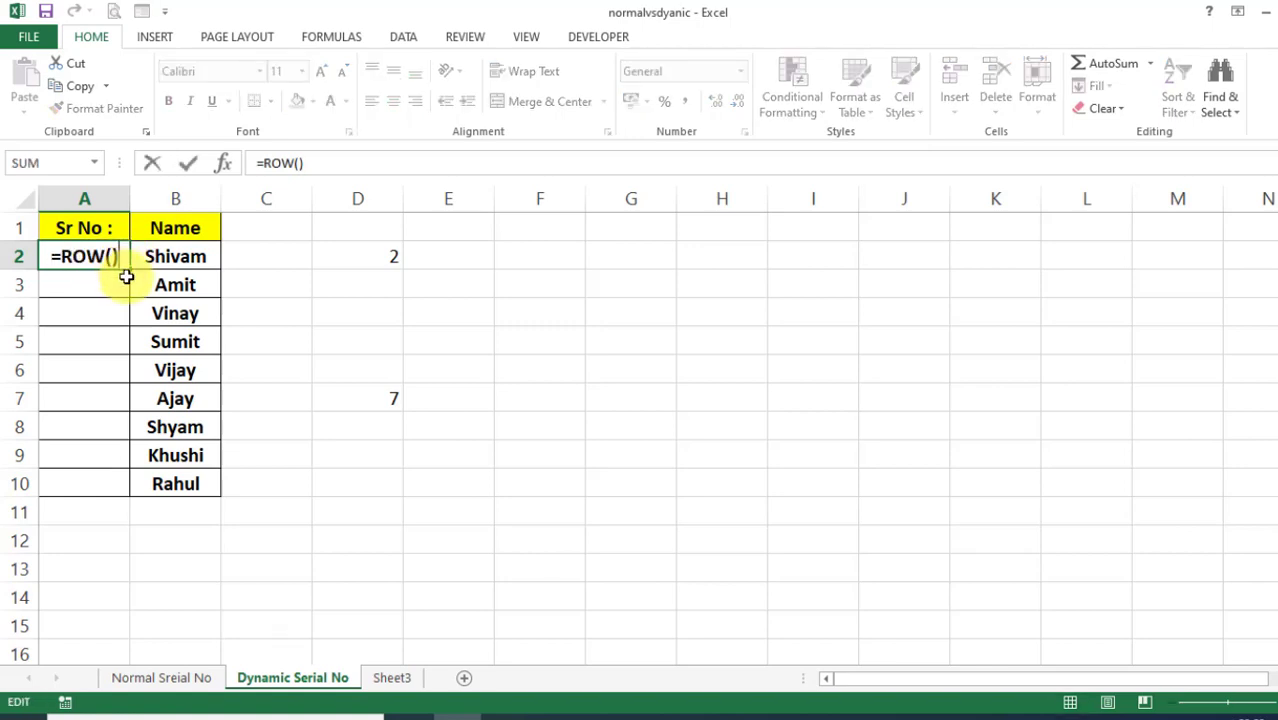
text(-)
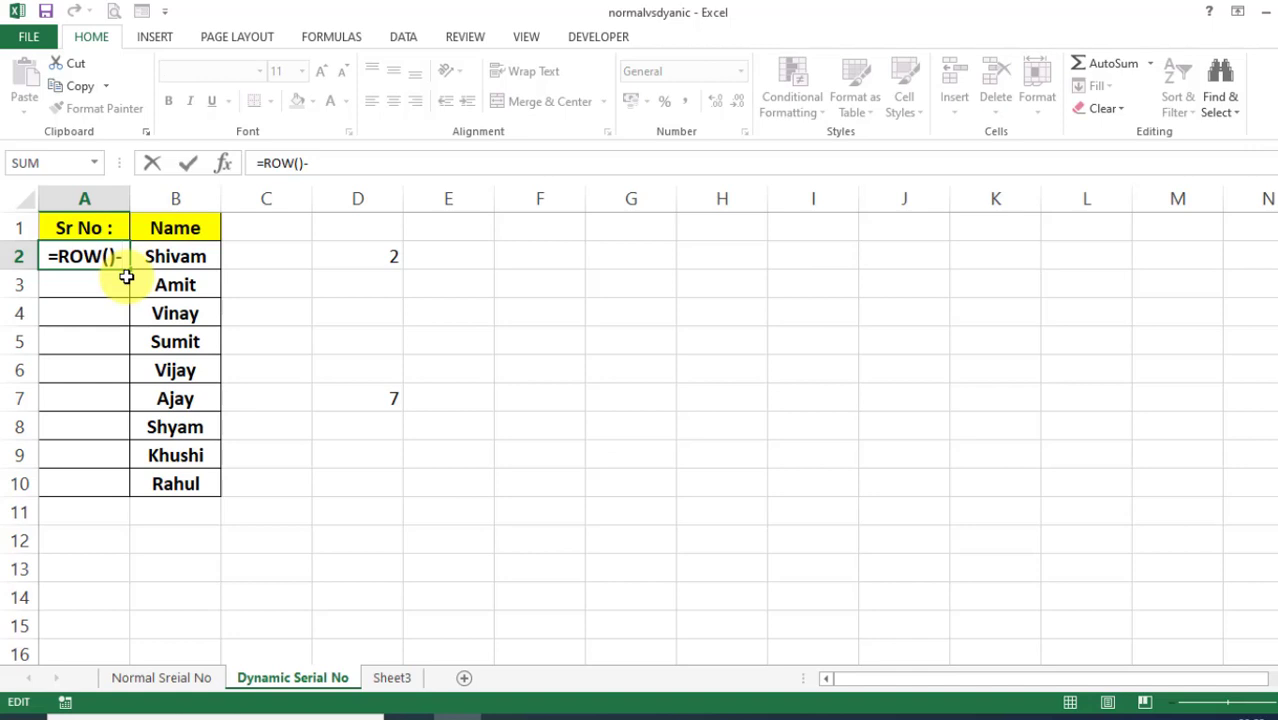
text(1)
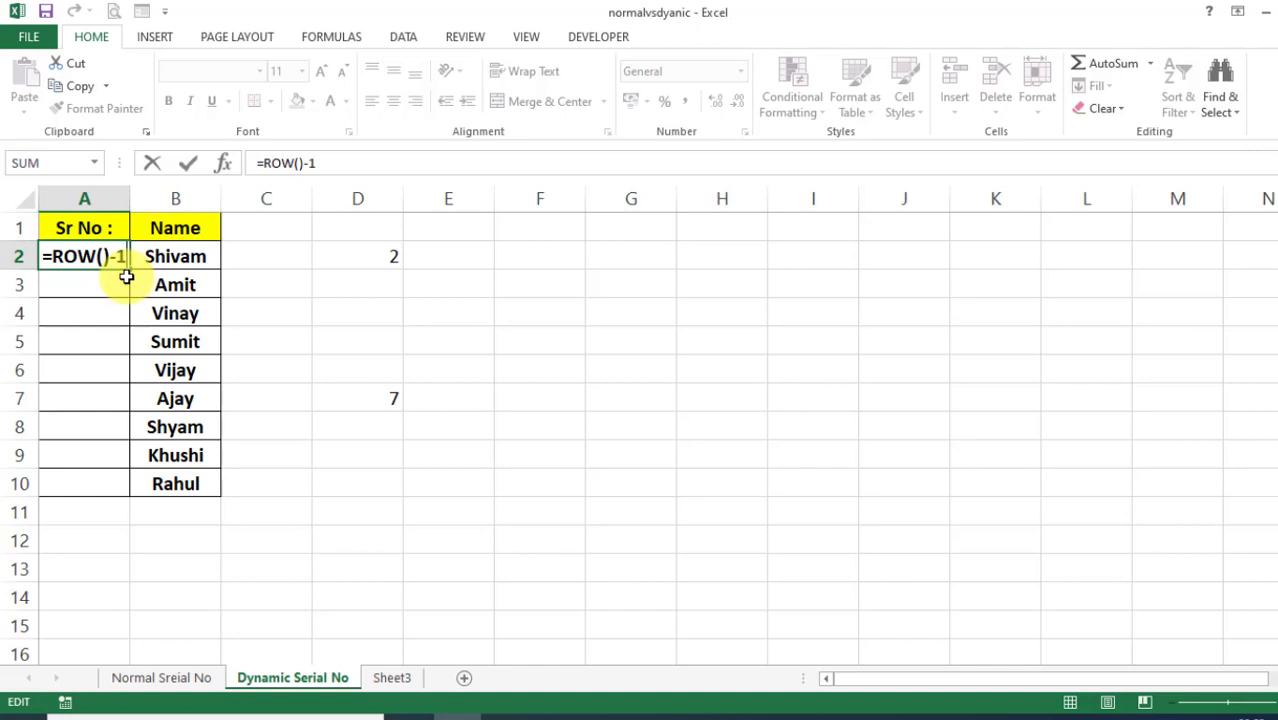
key(Return)
click(106, 257)
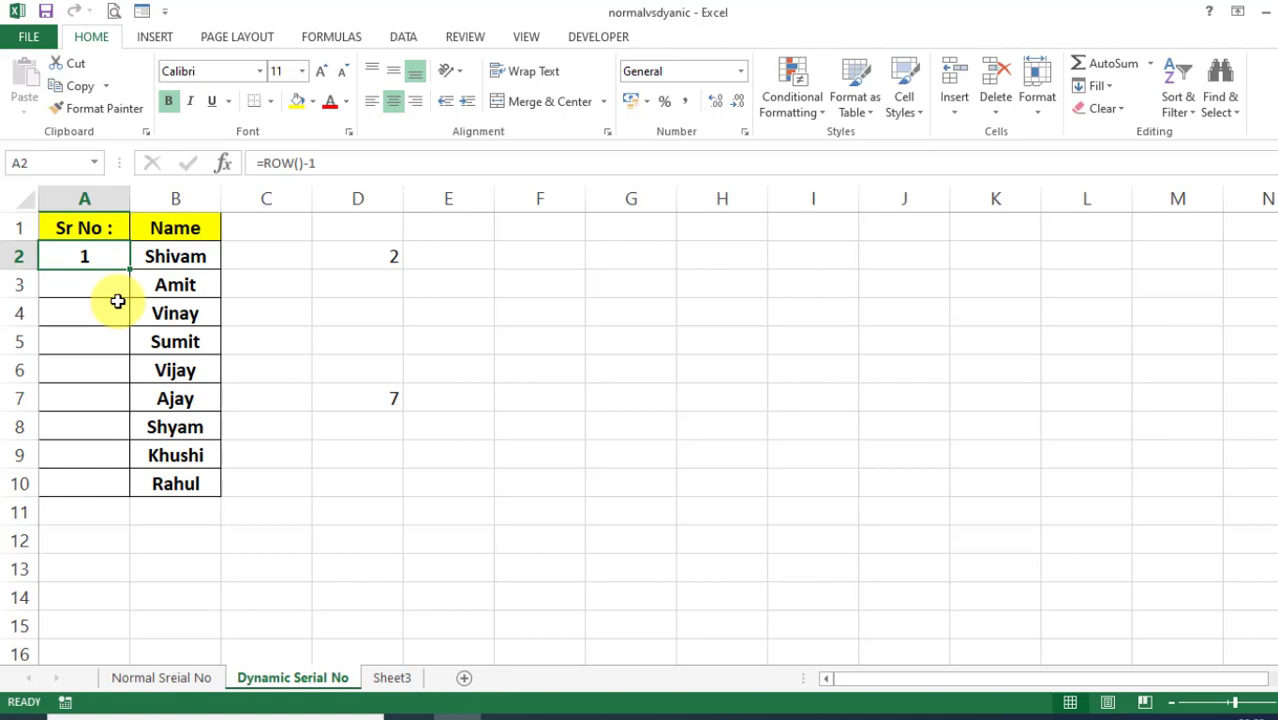
Step: Fill the A2 formula down through A10 for serials 1 to 9
key(shift+Down)
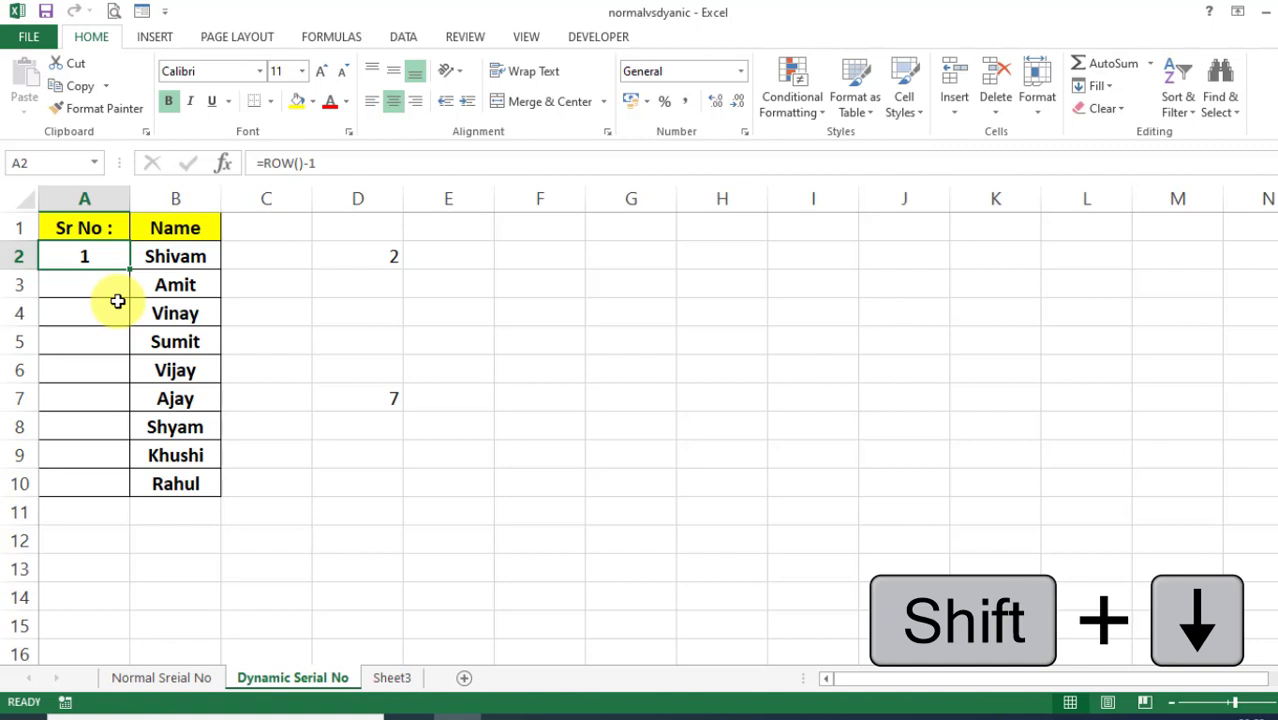
key(shift+Down)
key(shift+Down)
key(shift+Down)
key(shift+Down)
key(shift+Down)
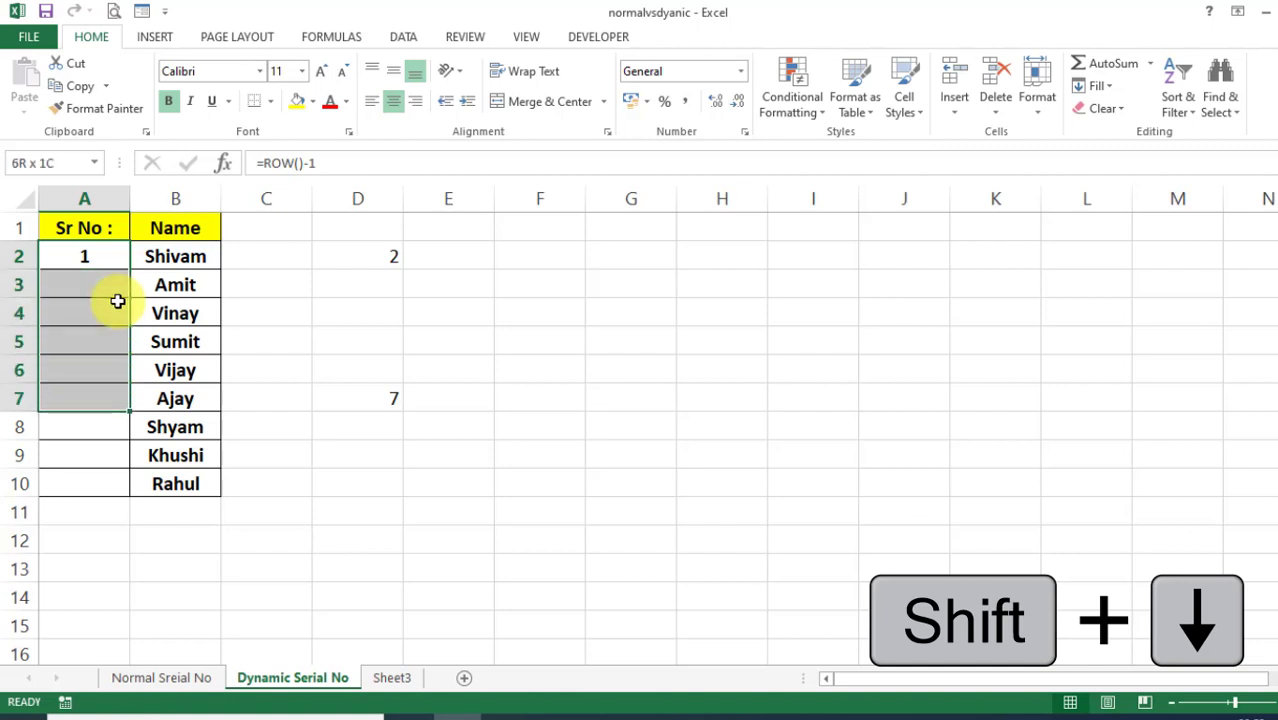
key(shift+Down)
key(shift+Down)
key(shift+Down)
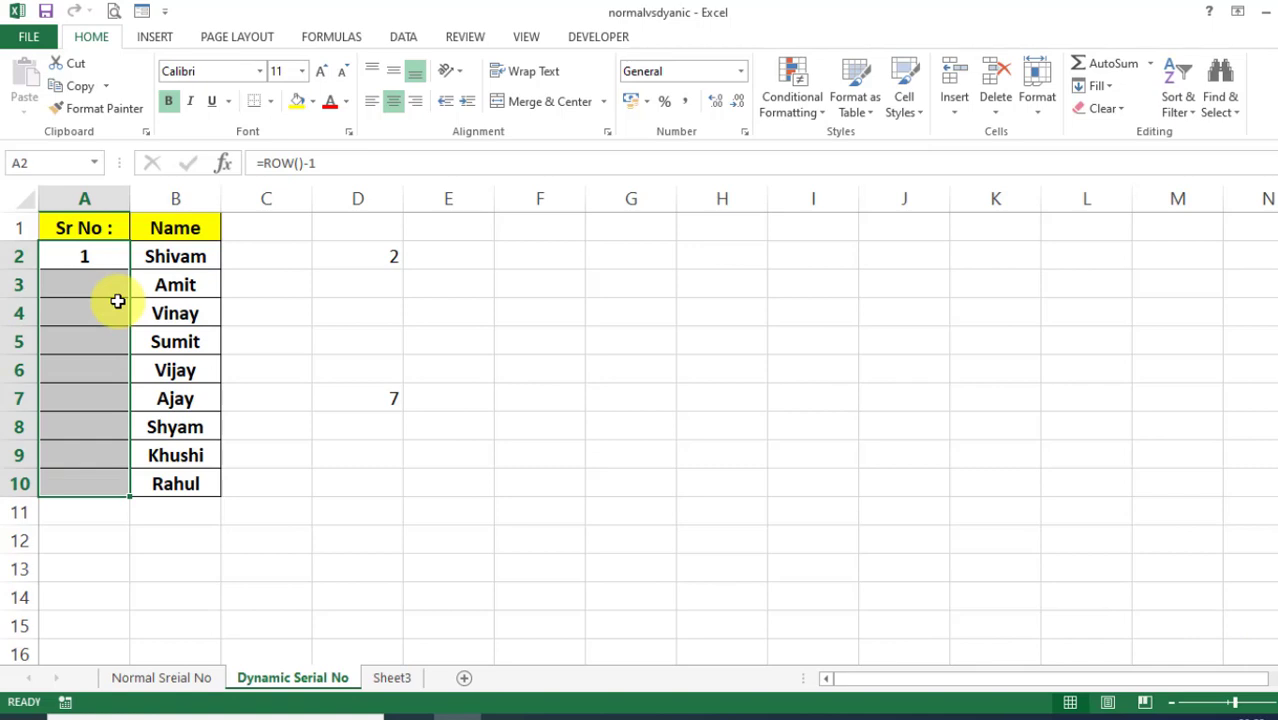
key(ctrl+d)
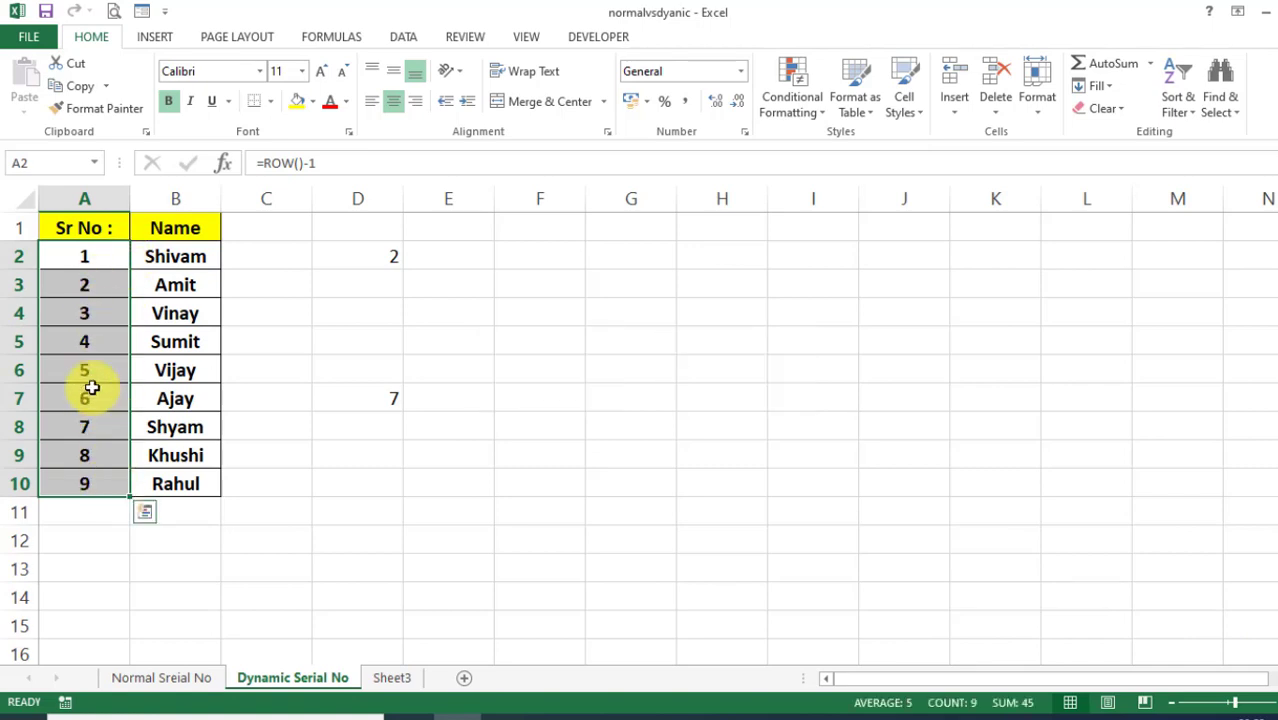
Step: Clear the test values in D2:D7
click(91, 308)
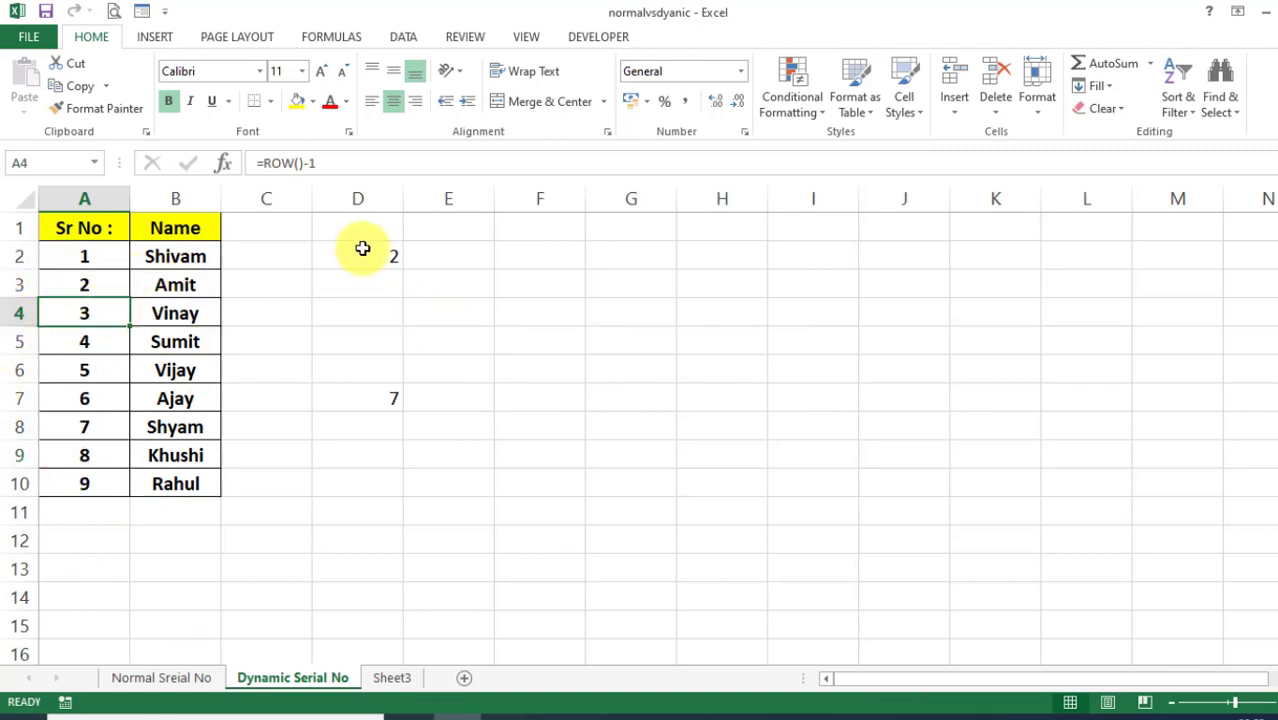
drag(362, 250, 369, 400)
key(Delete)
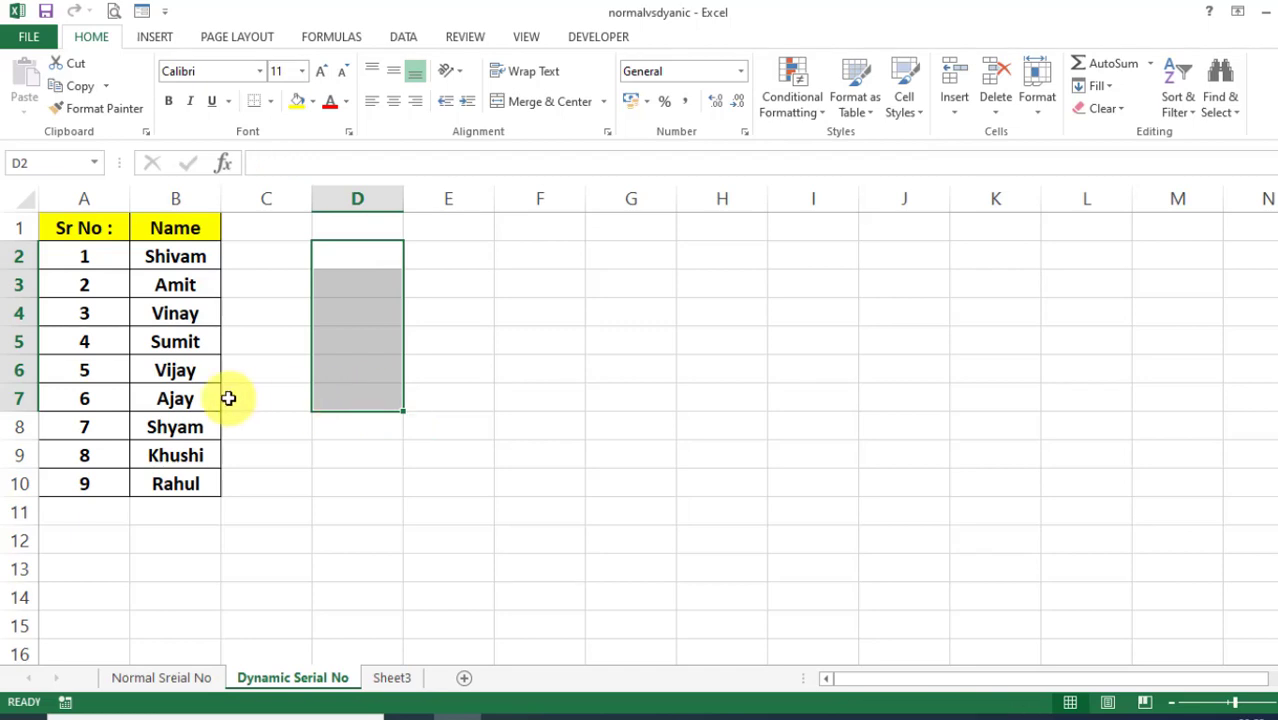
Step: Delete Amit's row 3 to see the serials renumber, then undo to restore it
click(14, 287)
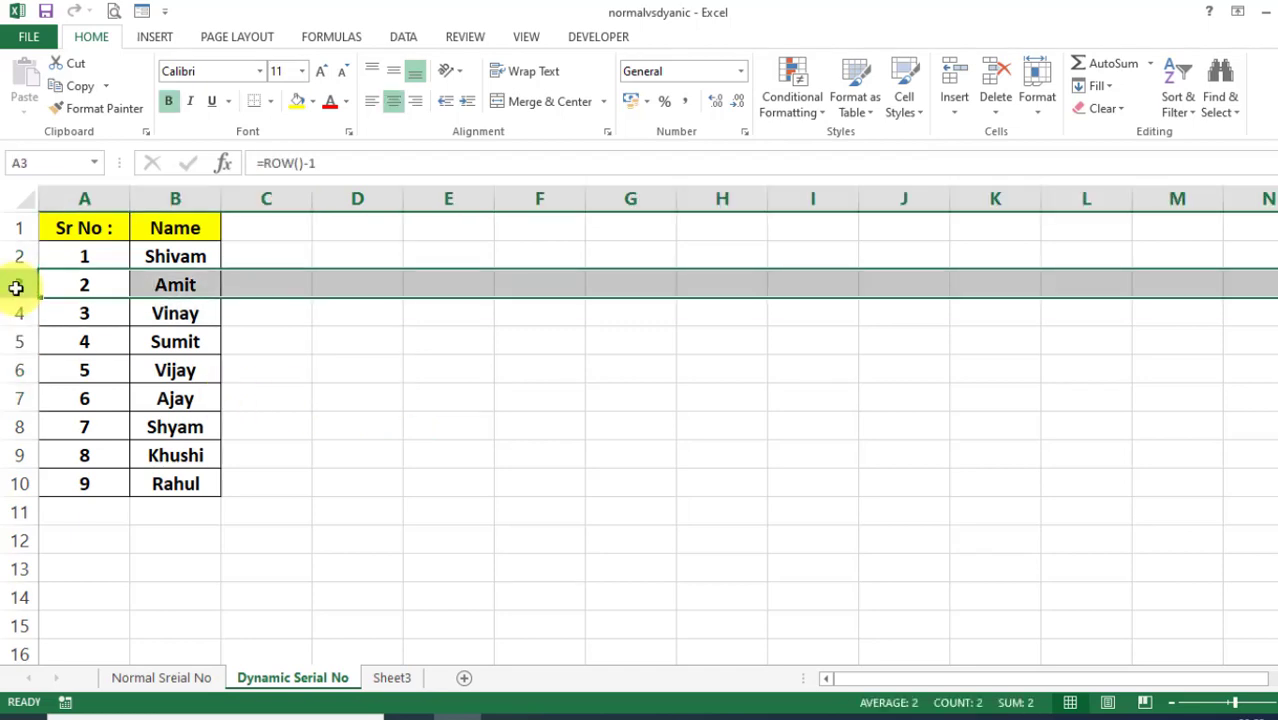
right_click(16, 288)
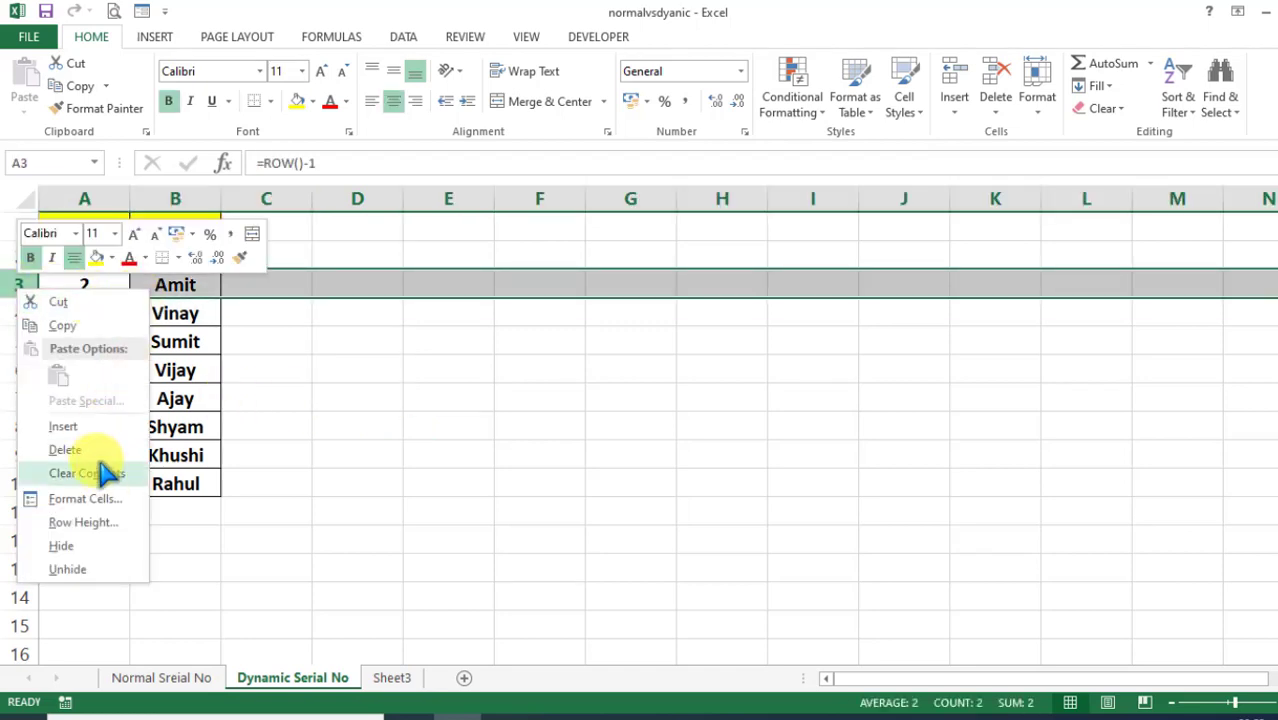
click(65, 450)
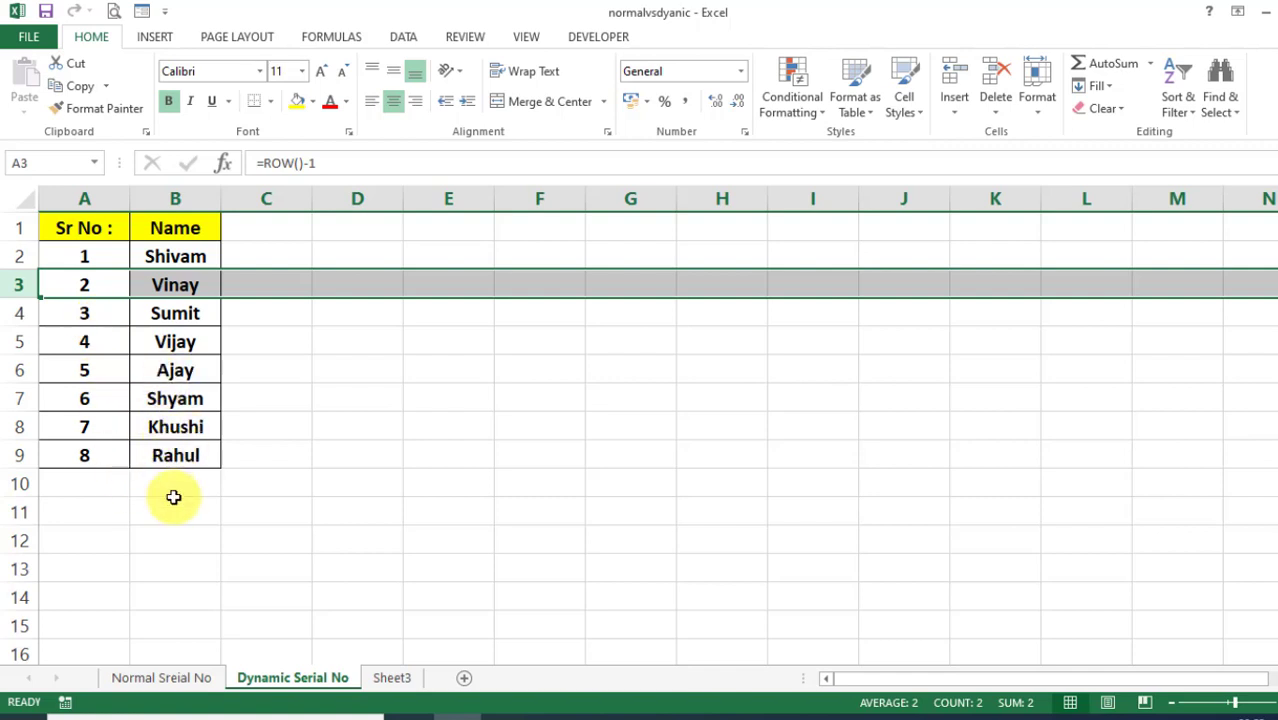
key(ctrl+z)
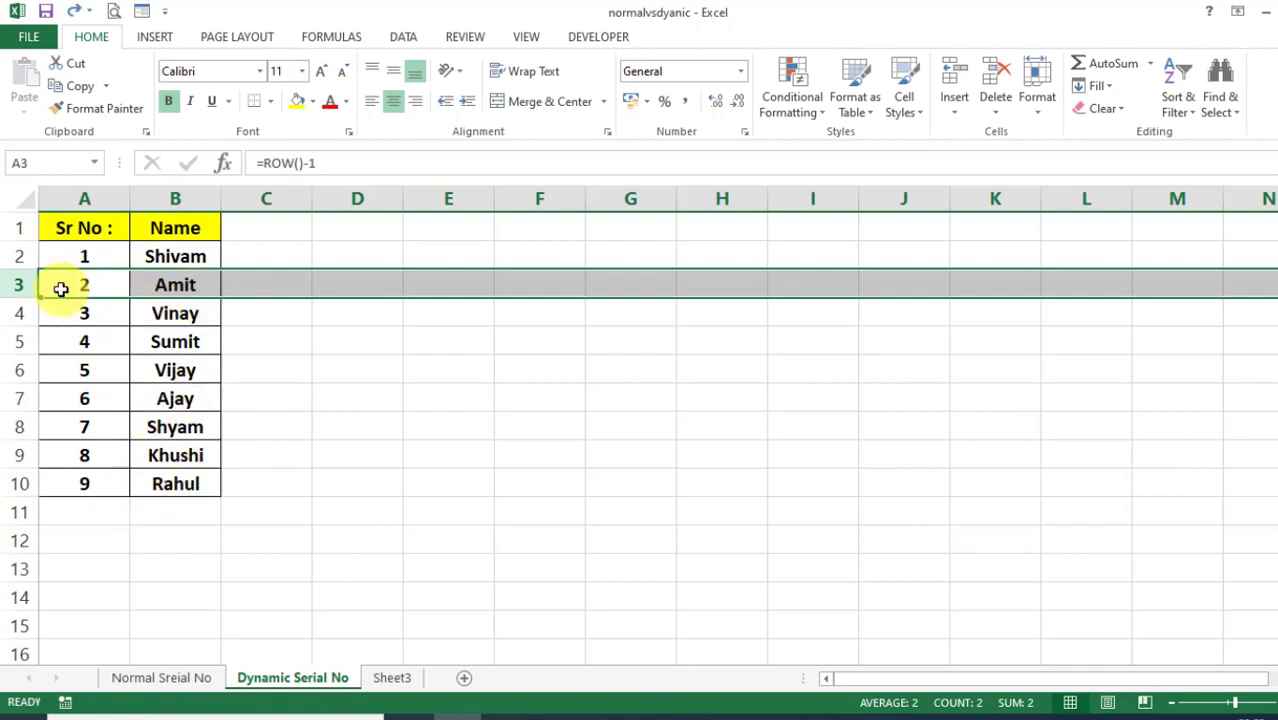
click(72, 282)
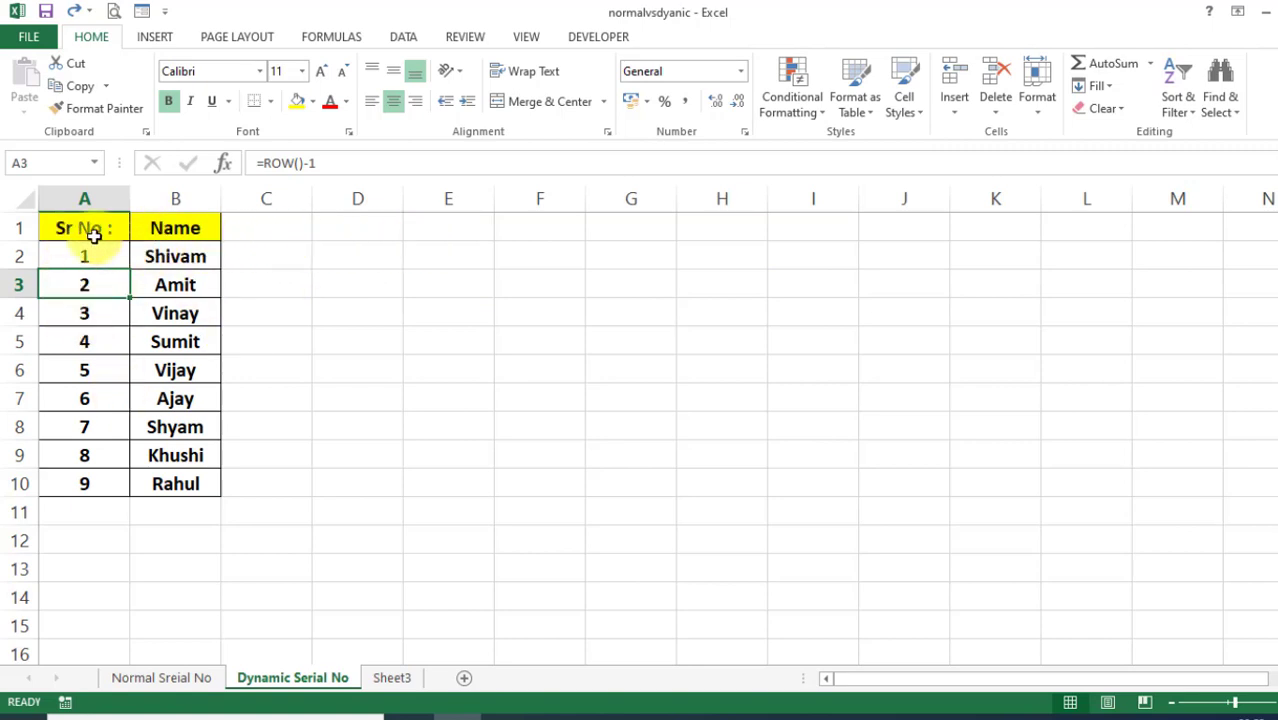
Step: Copy the table A1:B10 and paste it at E1
click(88, 230)
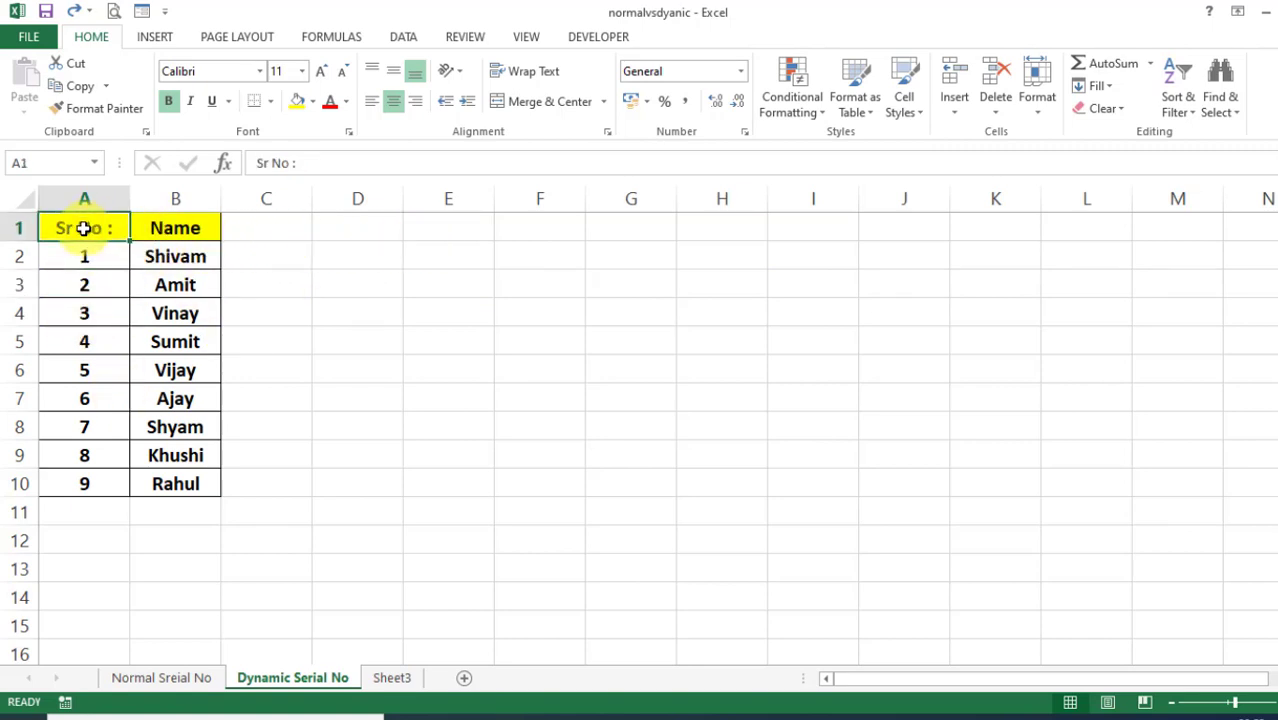
drag(88, 230, 186, 478)
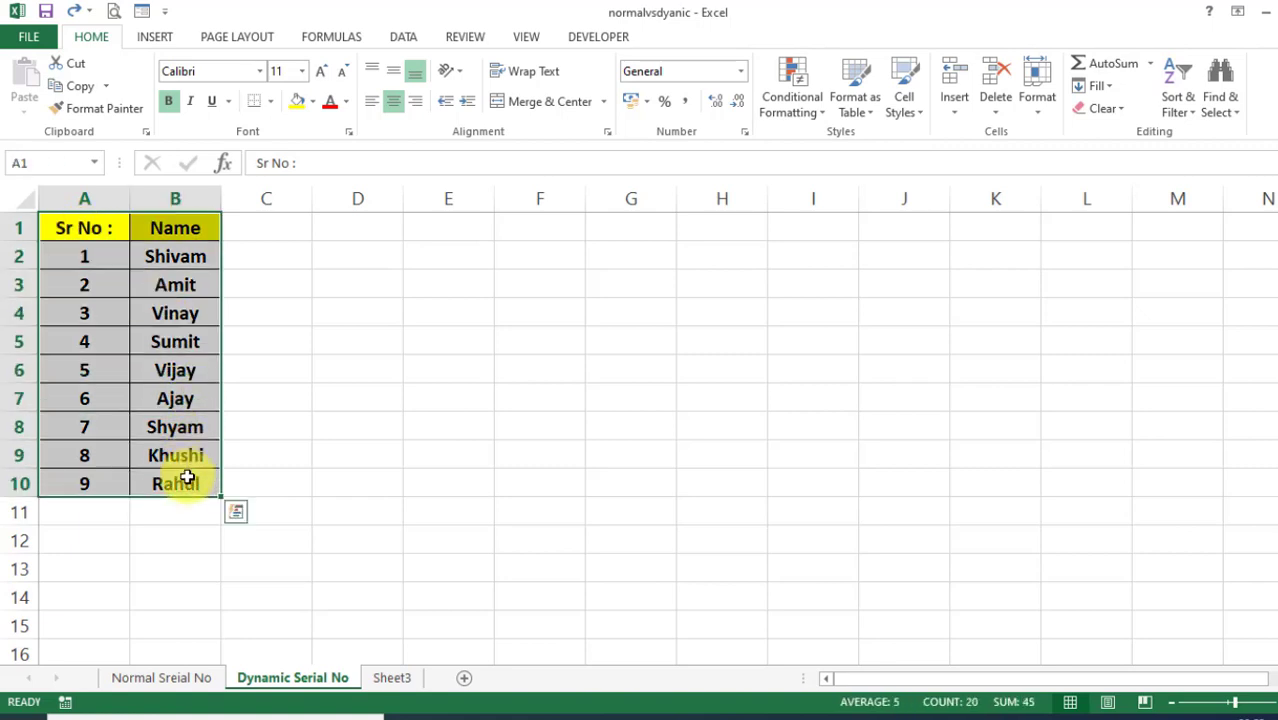
key(ctrl+c)
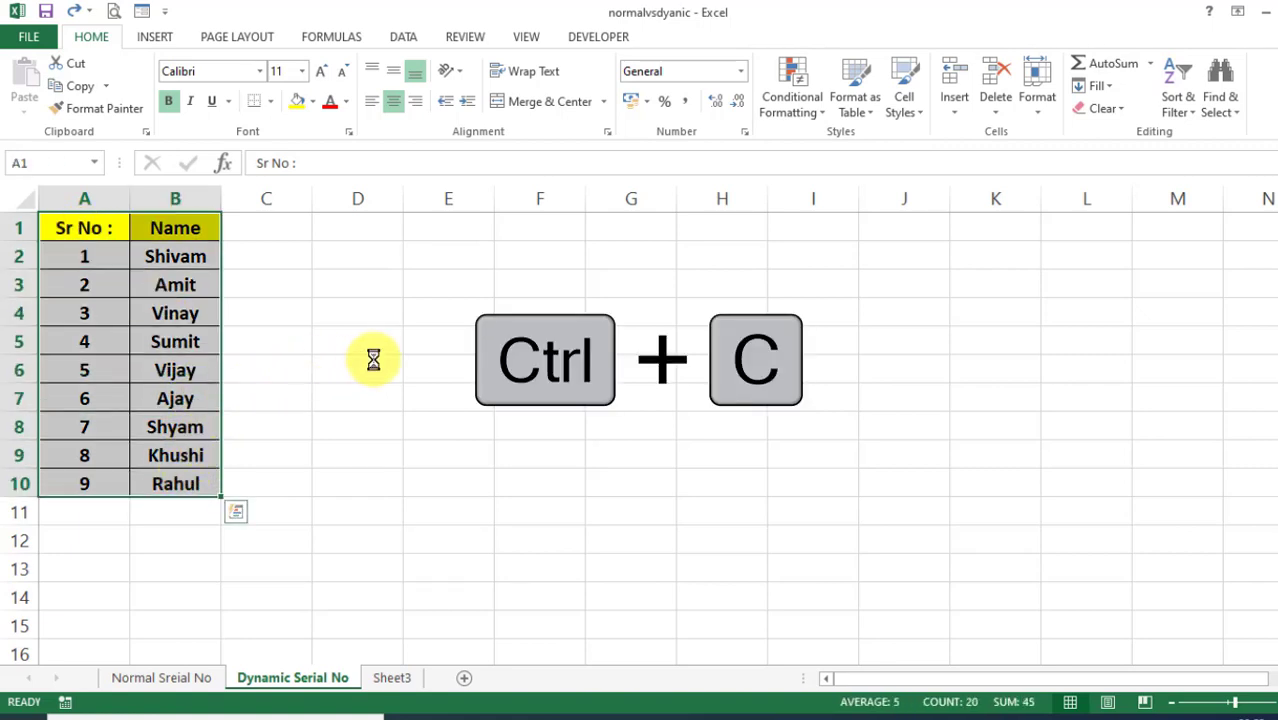
click(468, 232)
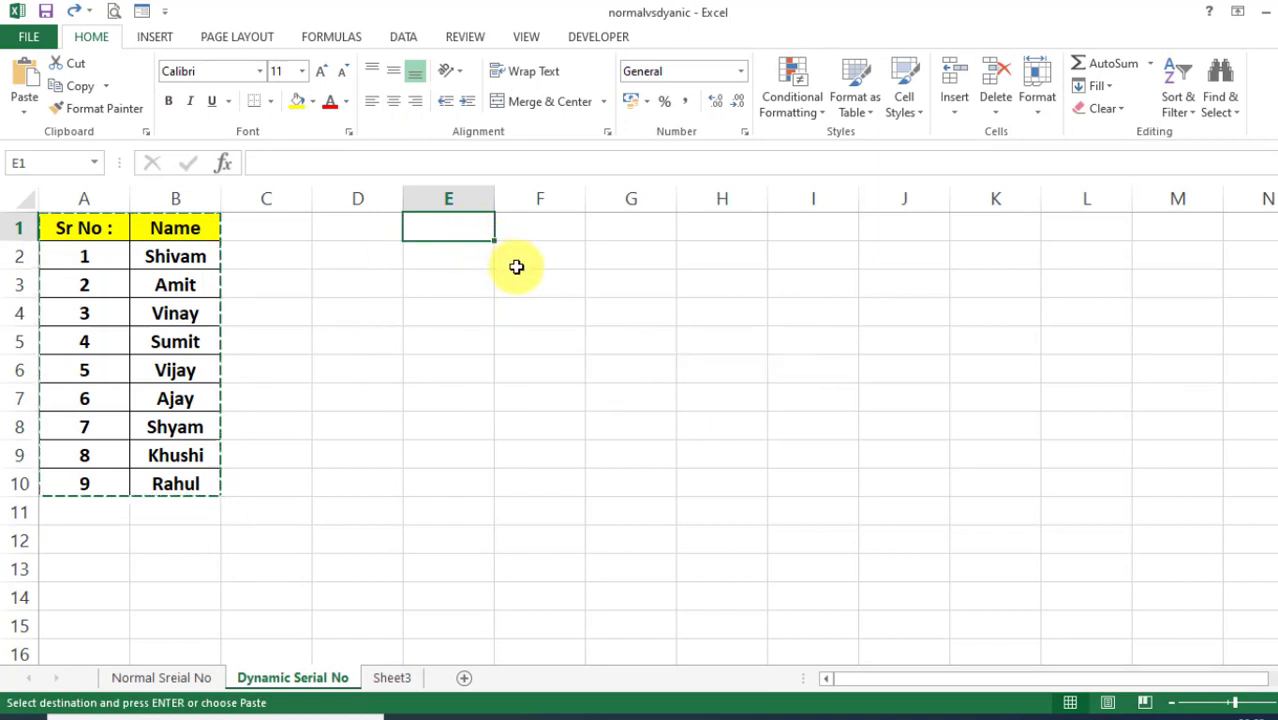
key(ctrl+v)
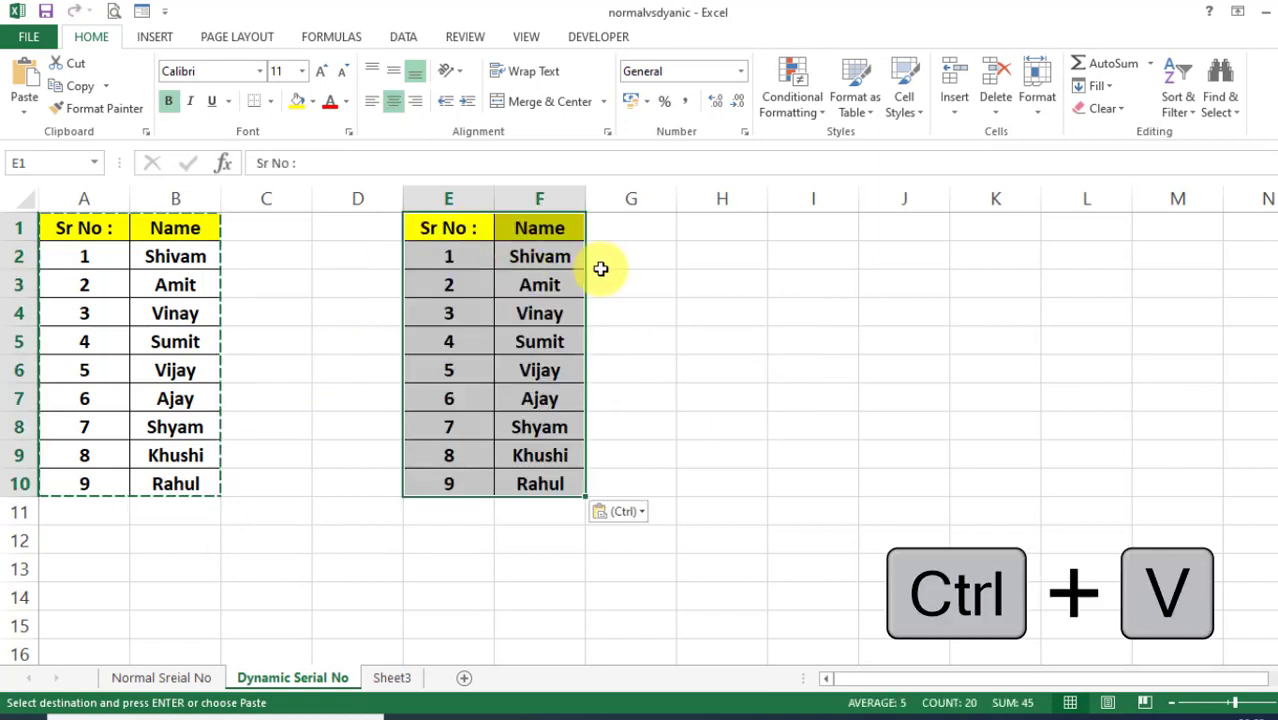
Step: Clear the copied serial numbers in E2:E10
click(690, 255)
drag(434, 256, 455, 485)
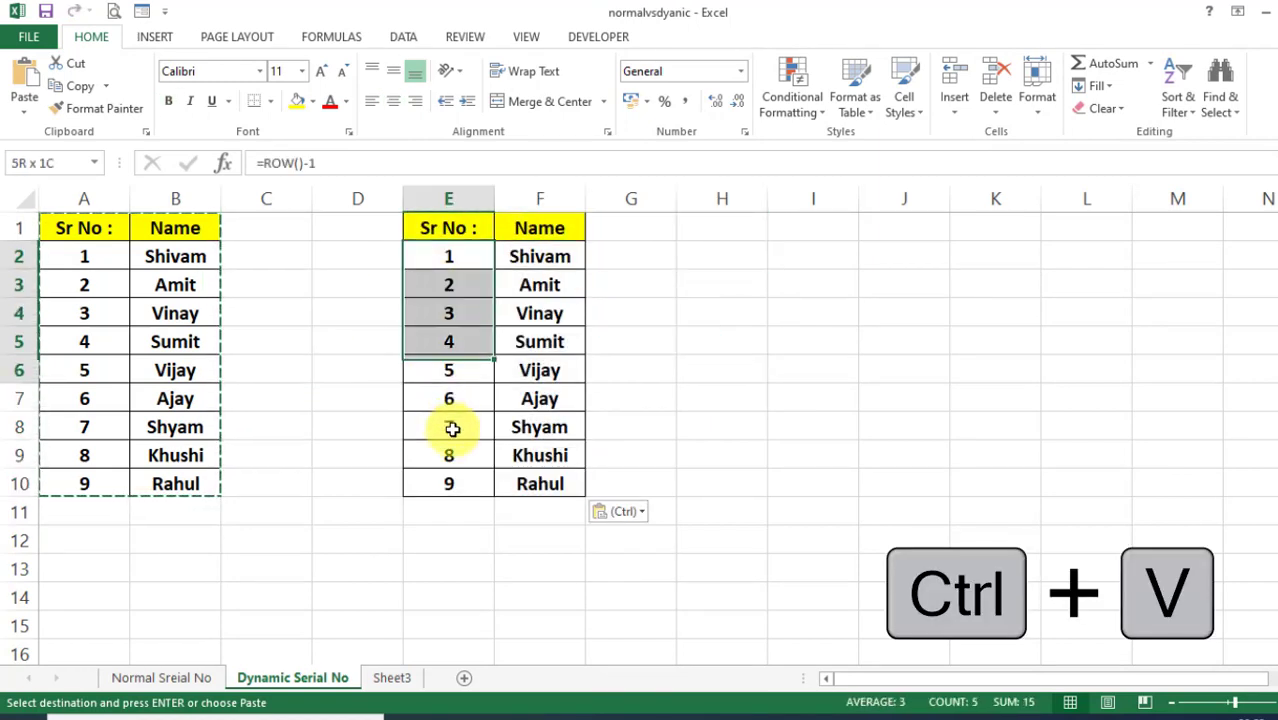
key(Delete)
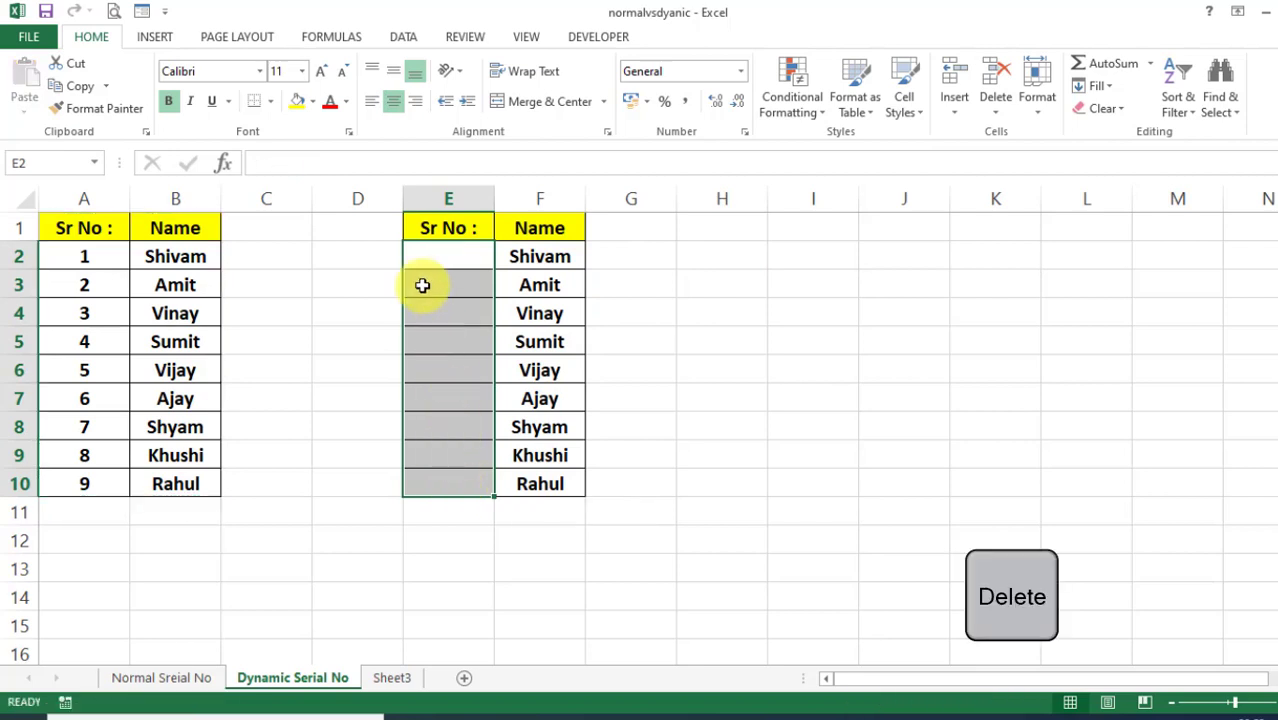
drag(422, 282, 421, 270)
click(423, 256)
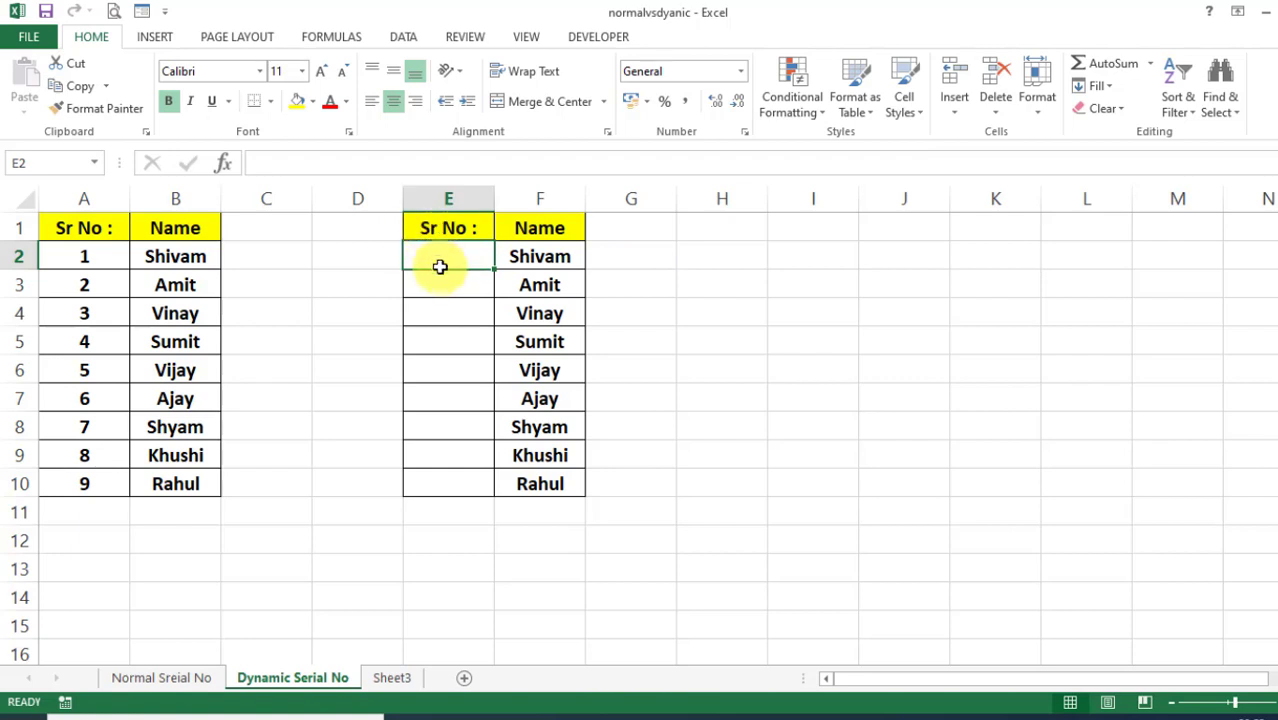
Step: Start an AGGREGATE formula in E2 with arguments 2 and 5
text(=)
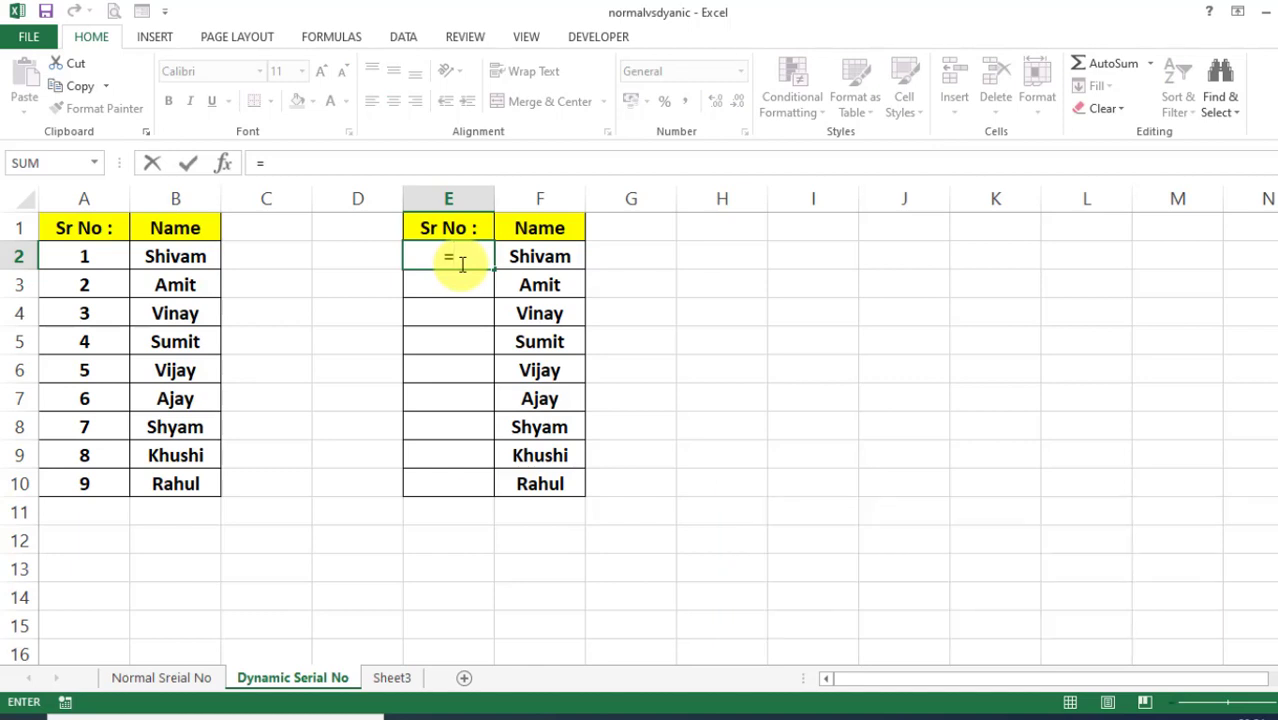
text(ag)
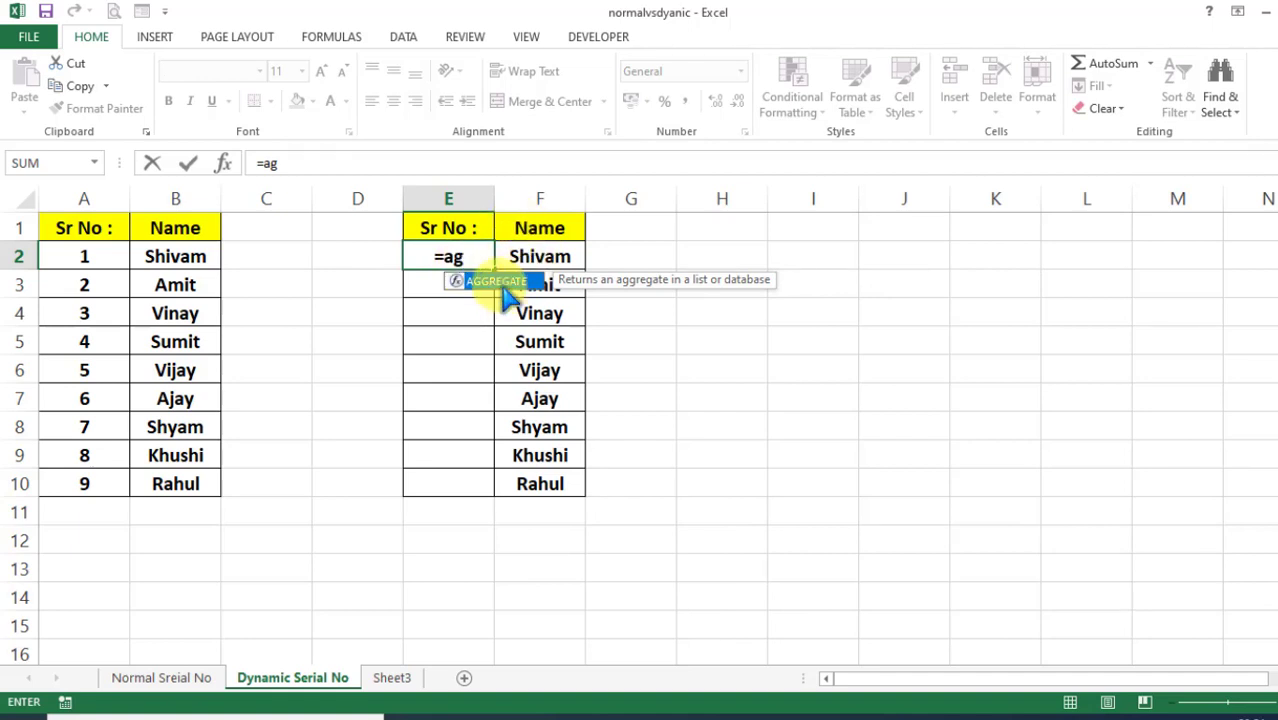
double_click(500, 282)
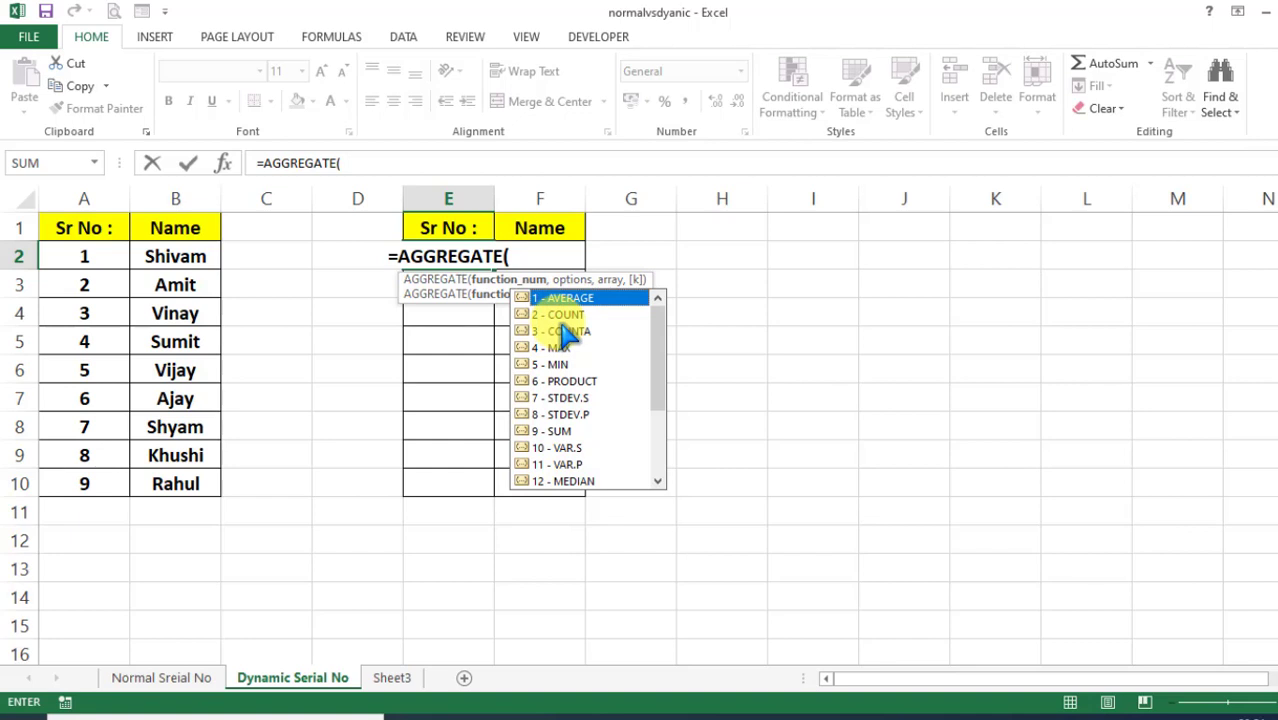
text(2)
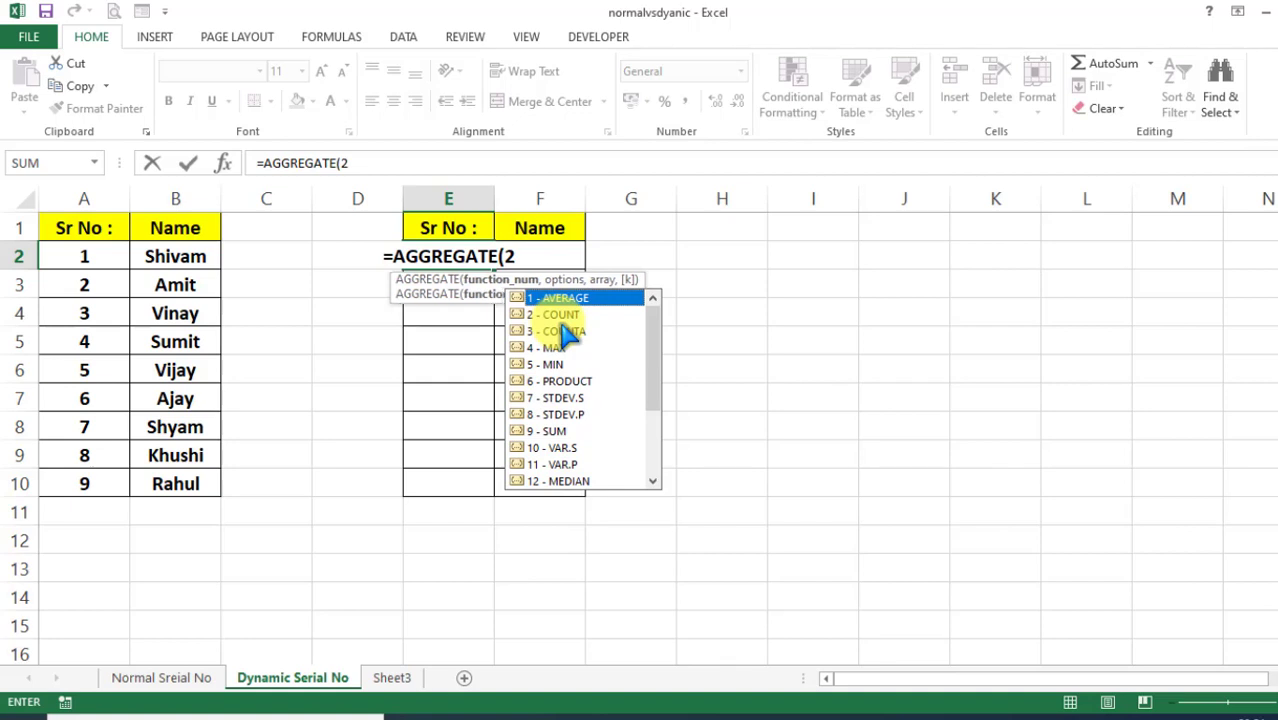
text(,)
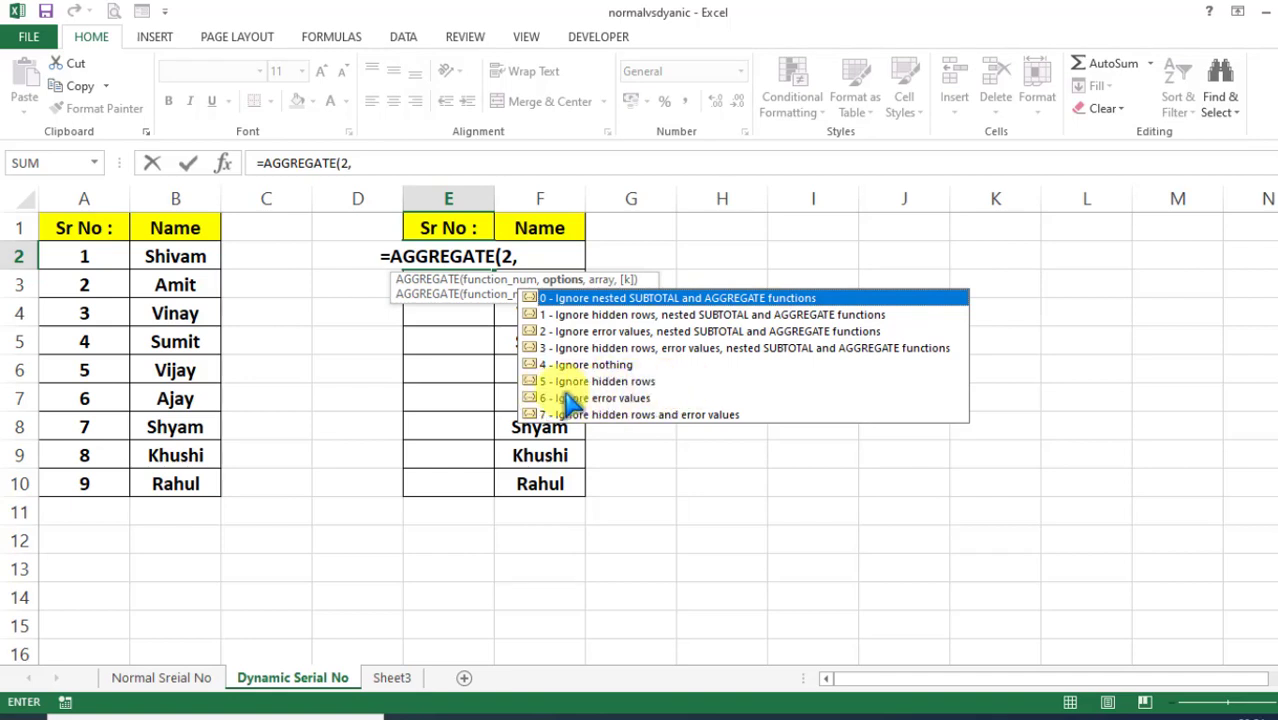
text(5)
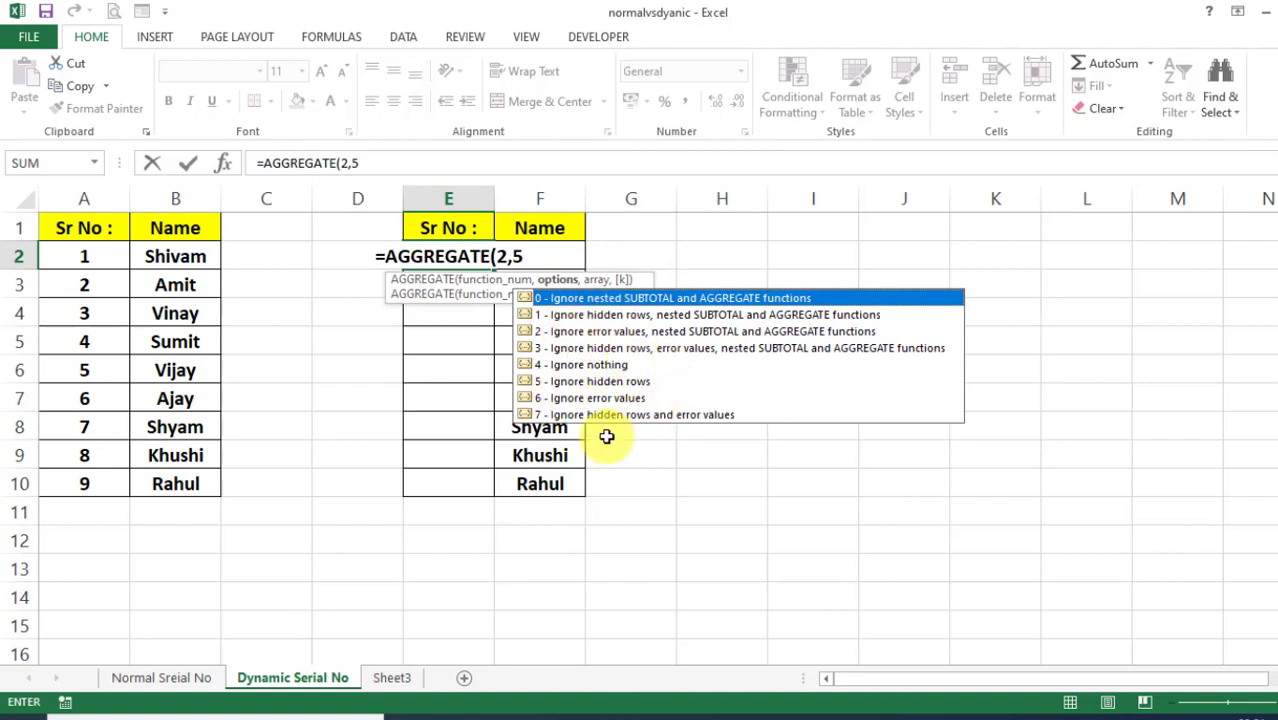
text(,)
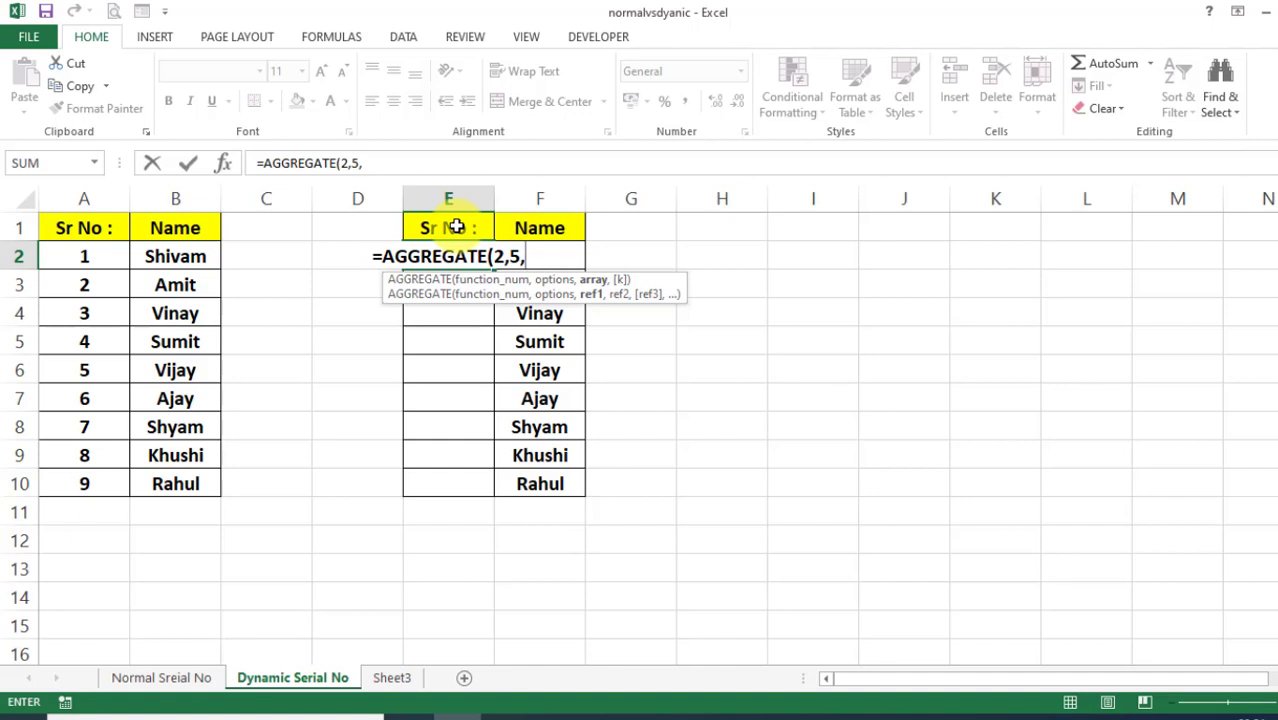
Step: Complete the formula with range $E$1:E1, close the bracket and commit it
click(456, 227)
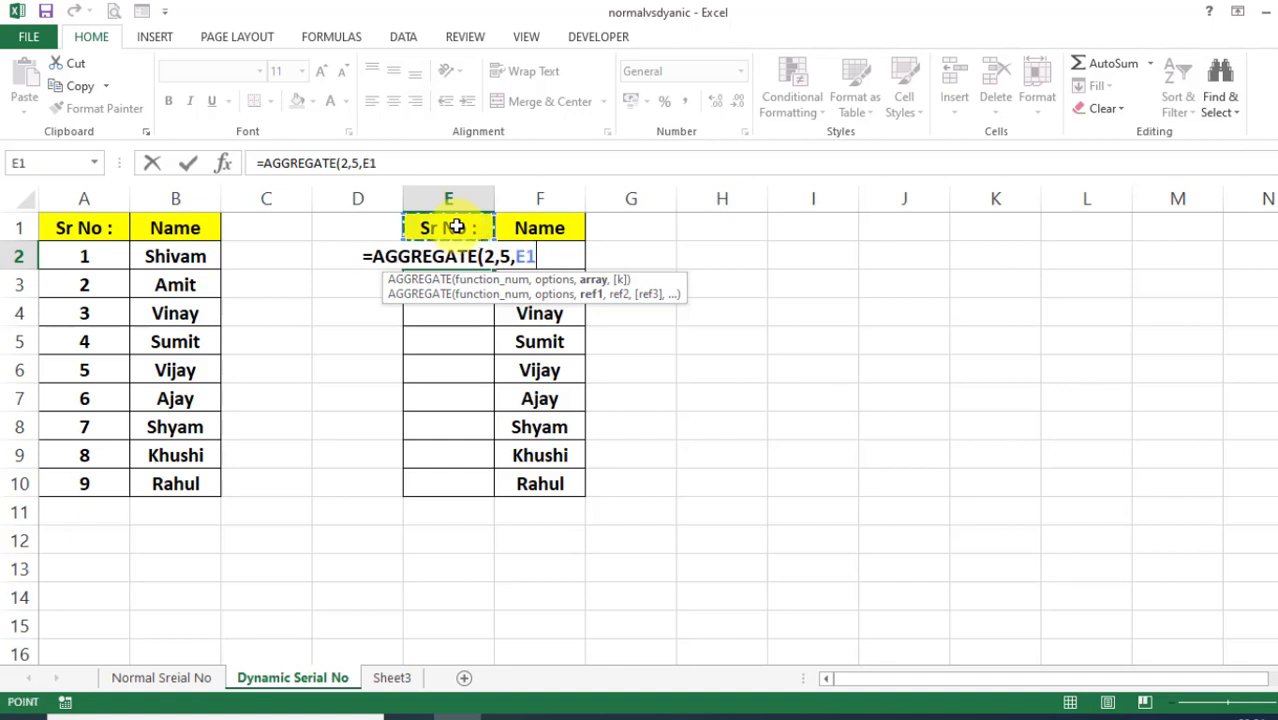
key(F8)
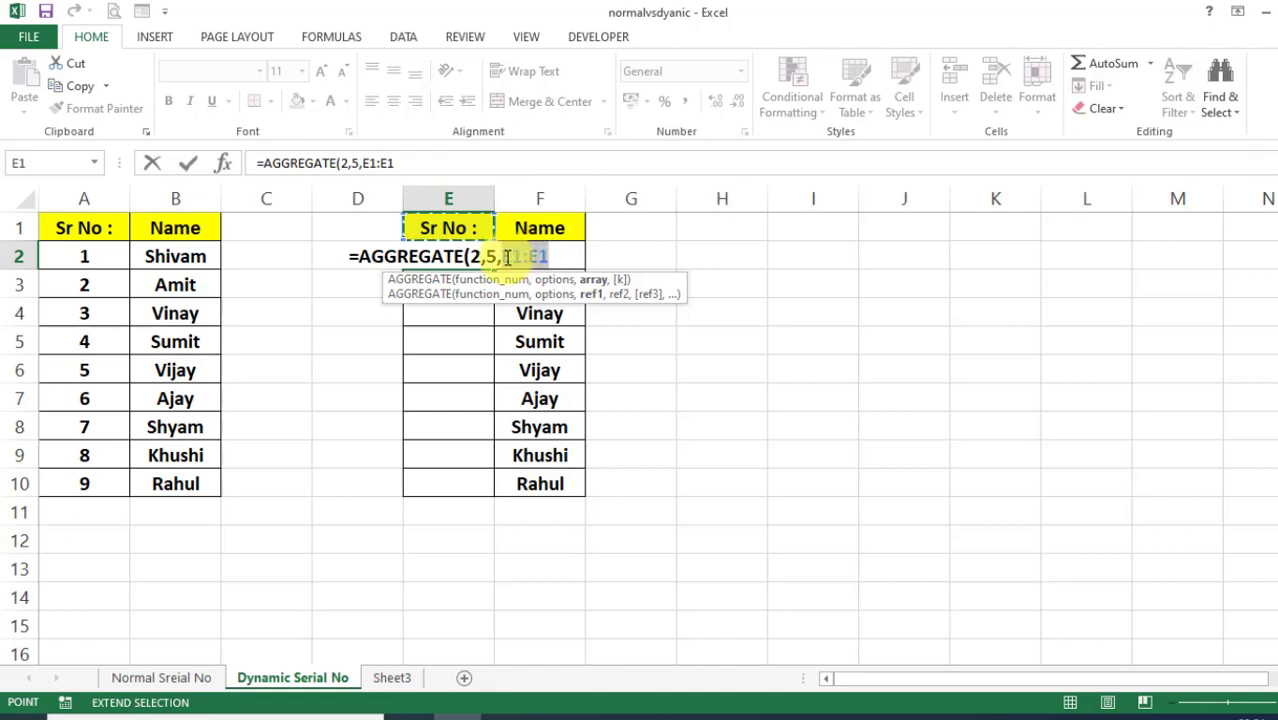
double_click(528, 256)
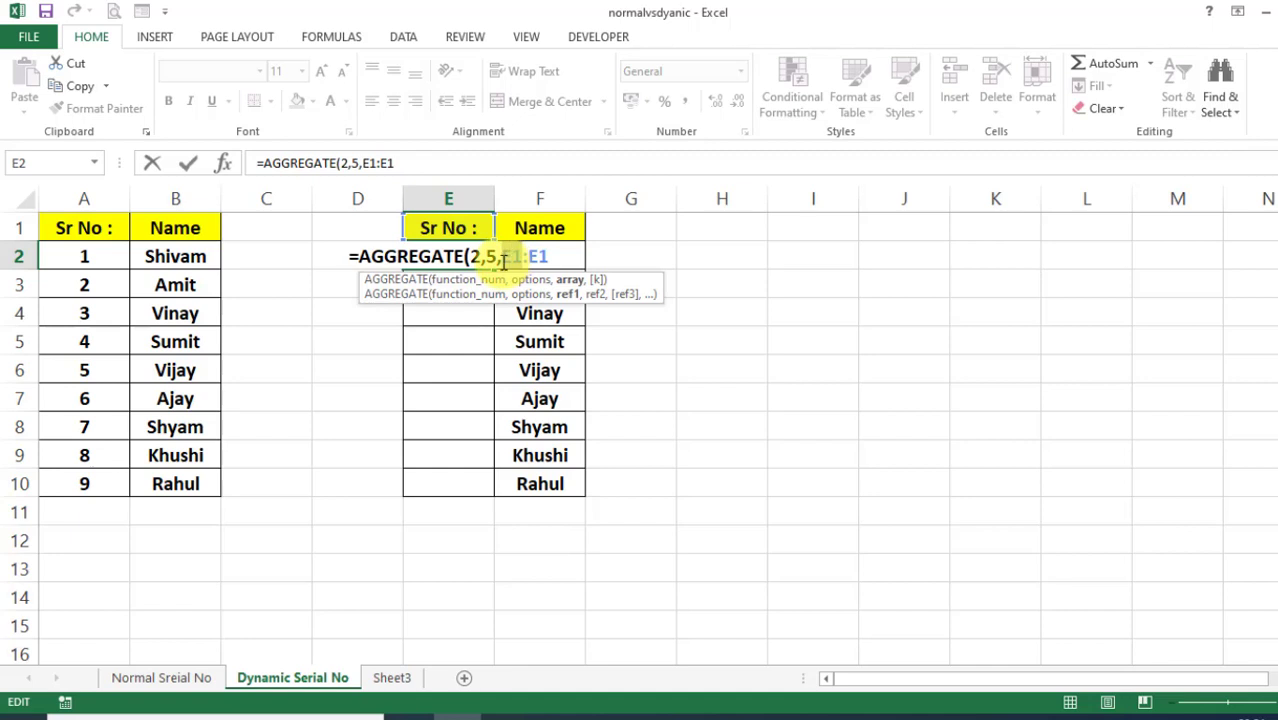
drag(502, 256, 521, 256)
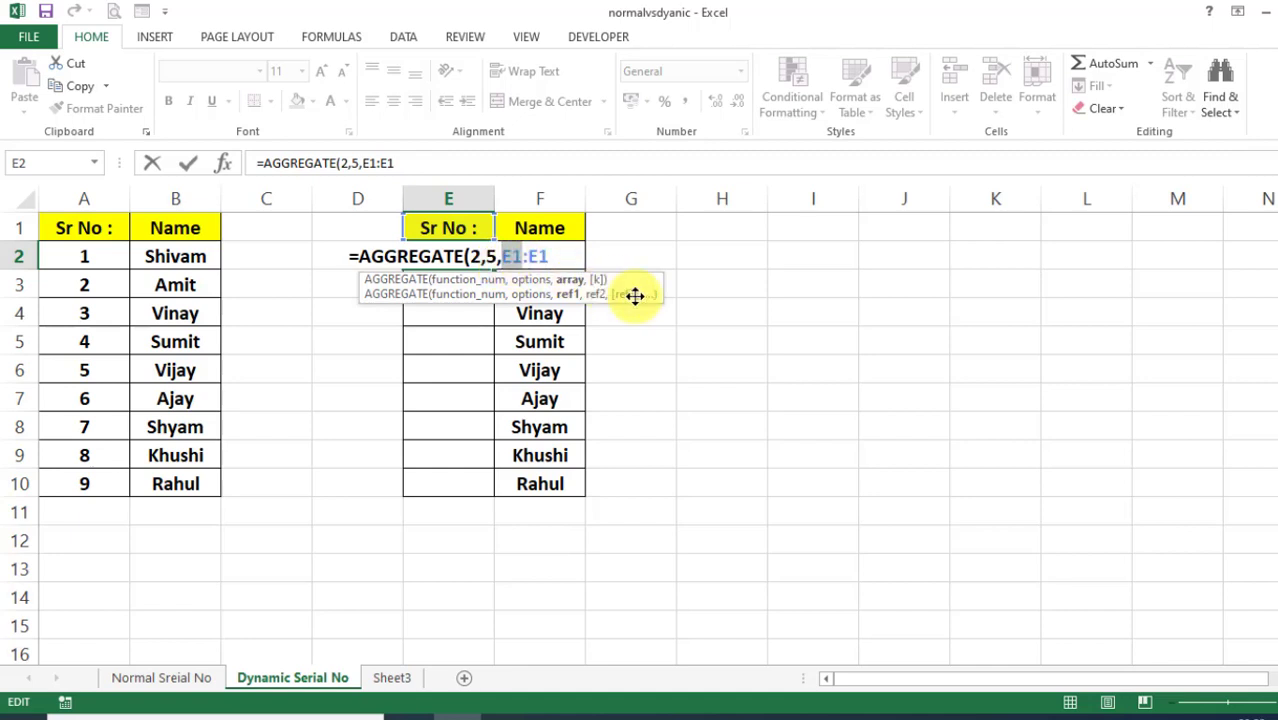
key(F4)
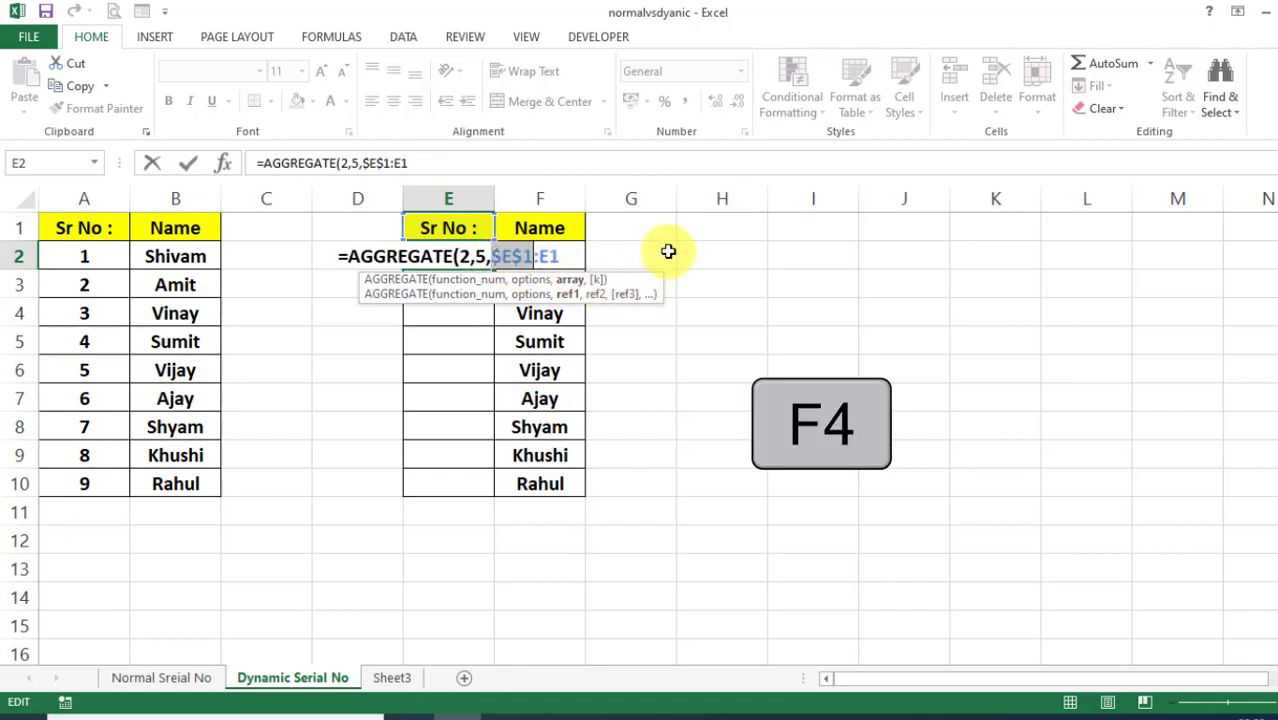
click(576, 256)
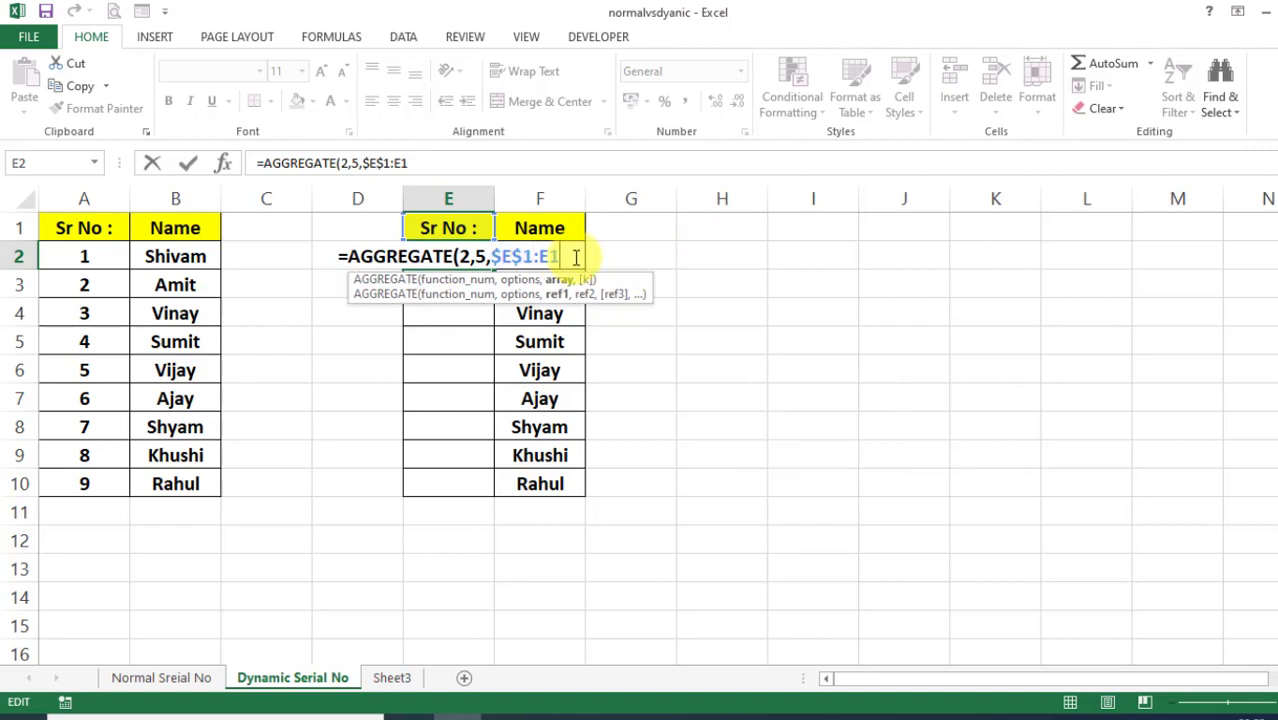
text())
key(Return)
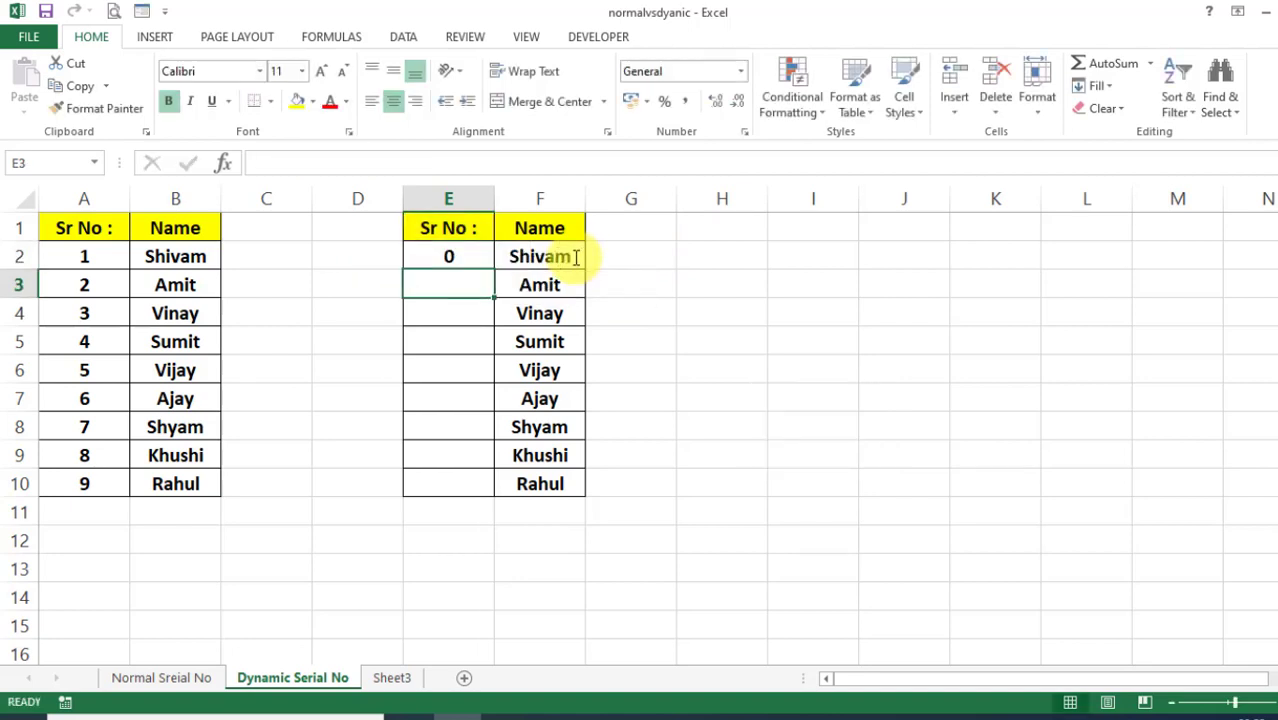
Step: Append +1 to the E2 formula so it shows 1
click(450, 257)
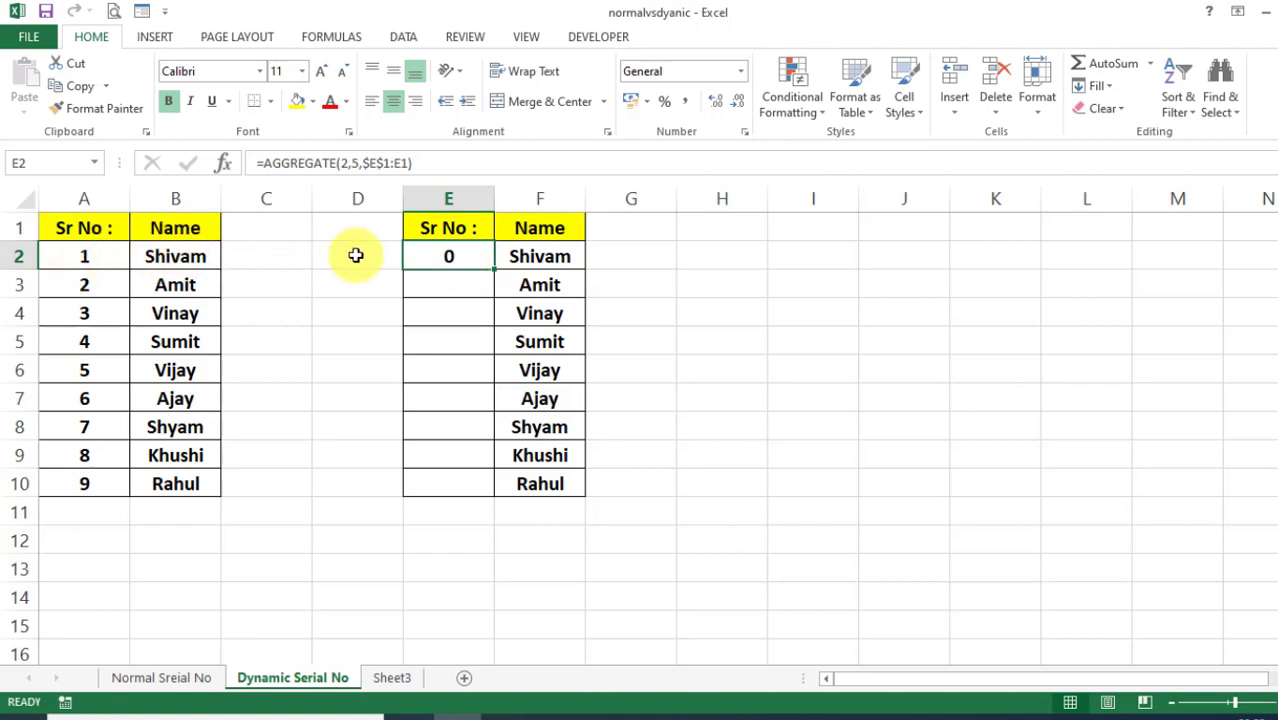
double_click(462, 256)
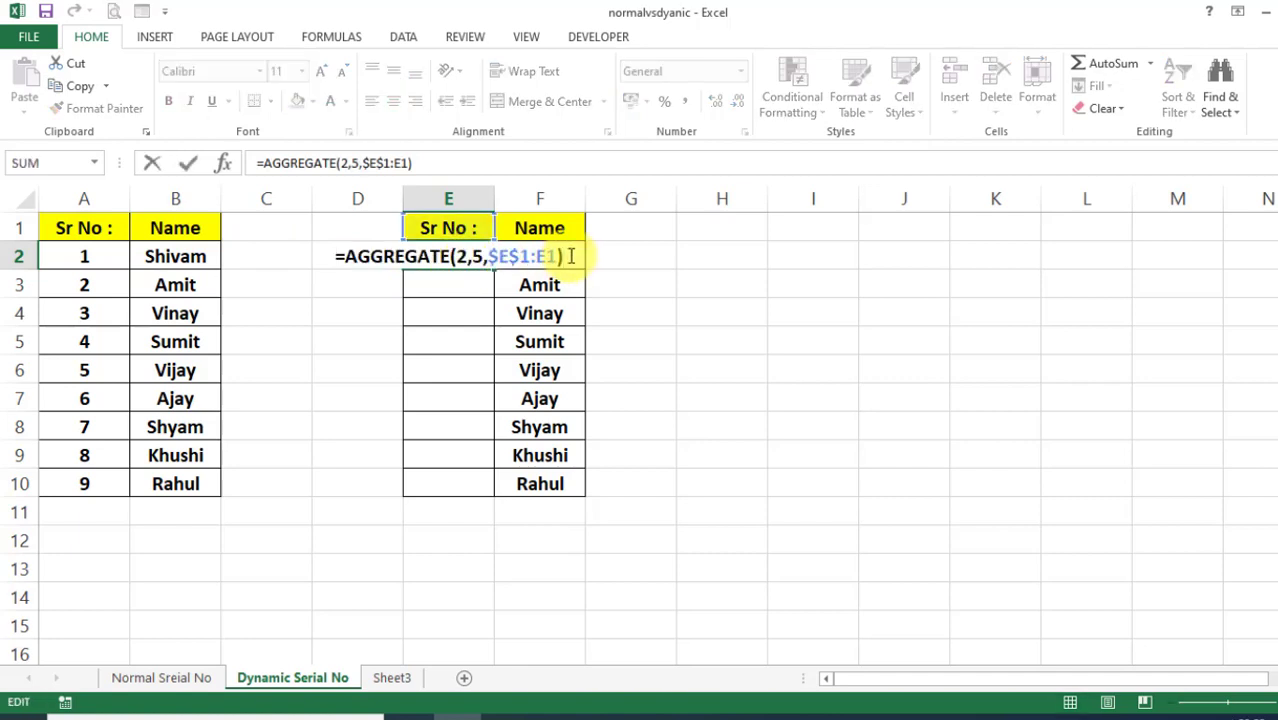
text(+)
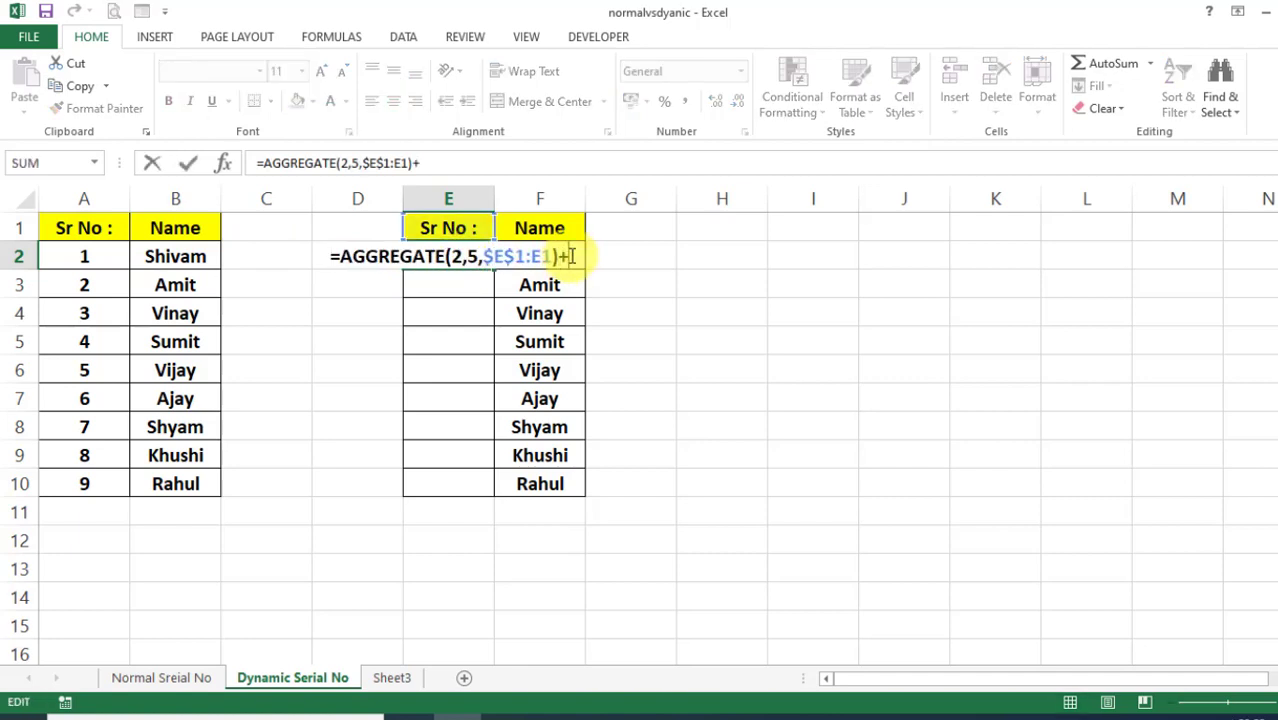
text(1)
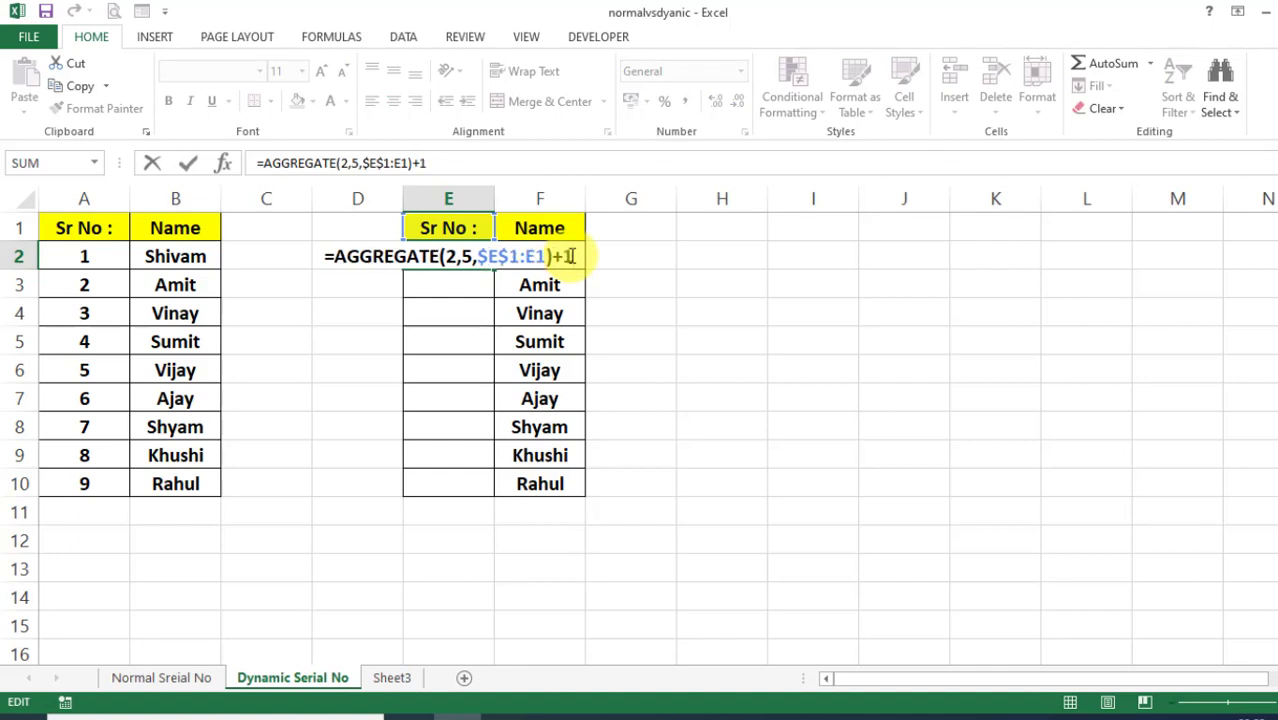
key(Return)
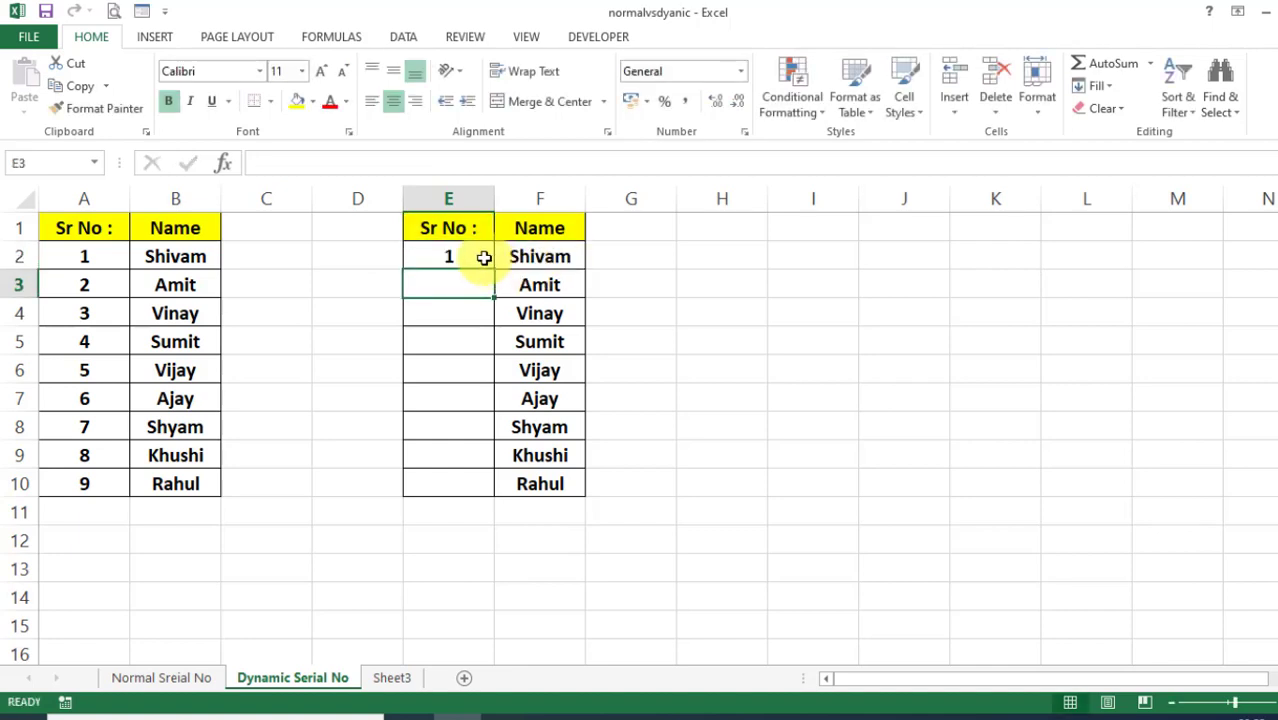
Step: Fill the E2 formula down through E10 for serials 1 to 9
click(480, 258)
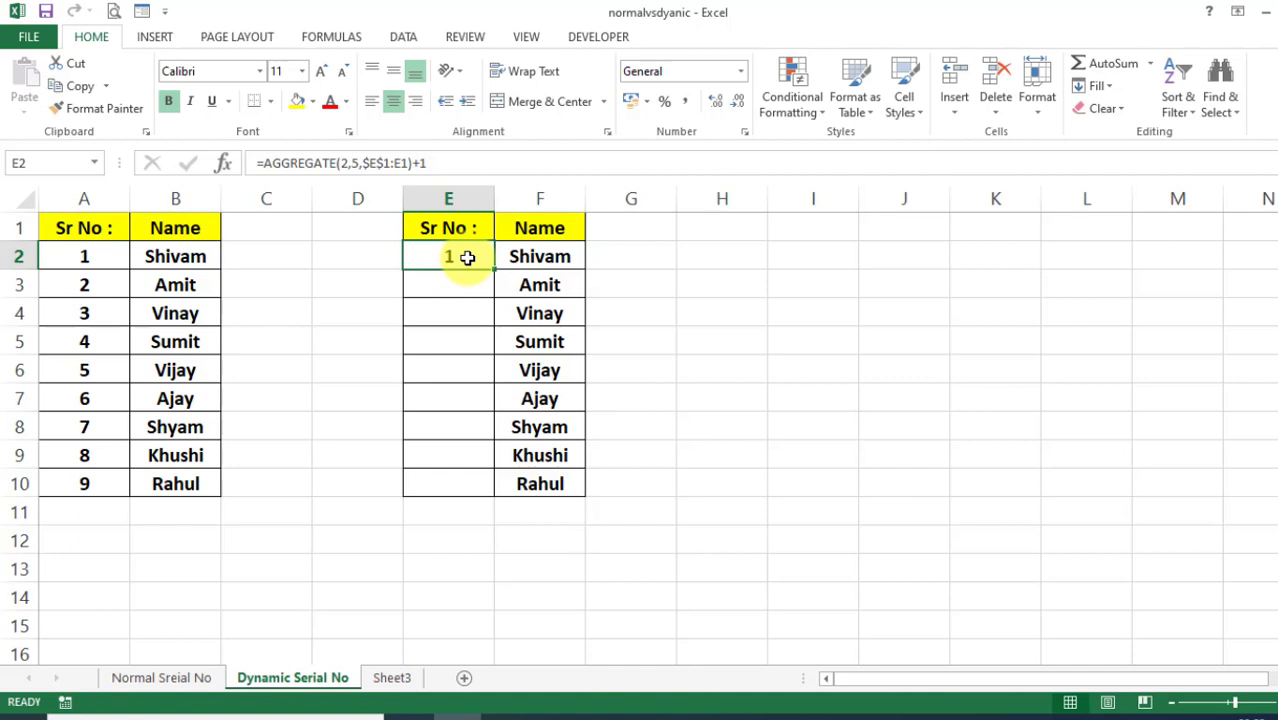
key(shift+Down)
key(shift+Down)
key(shift+Down)
key(shift+Down)
key(shift+Down)
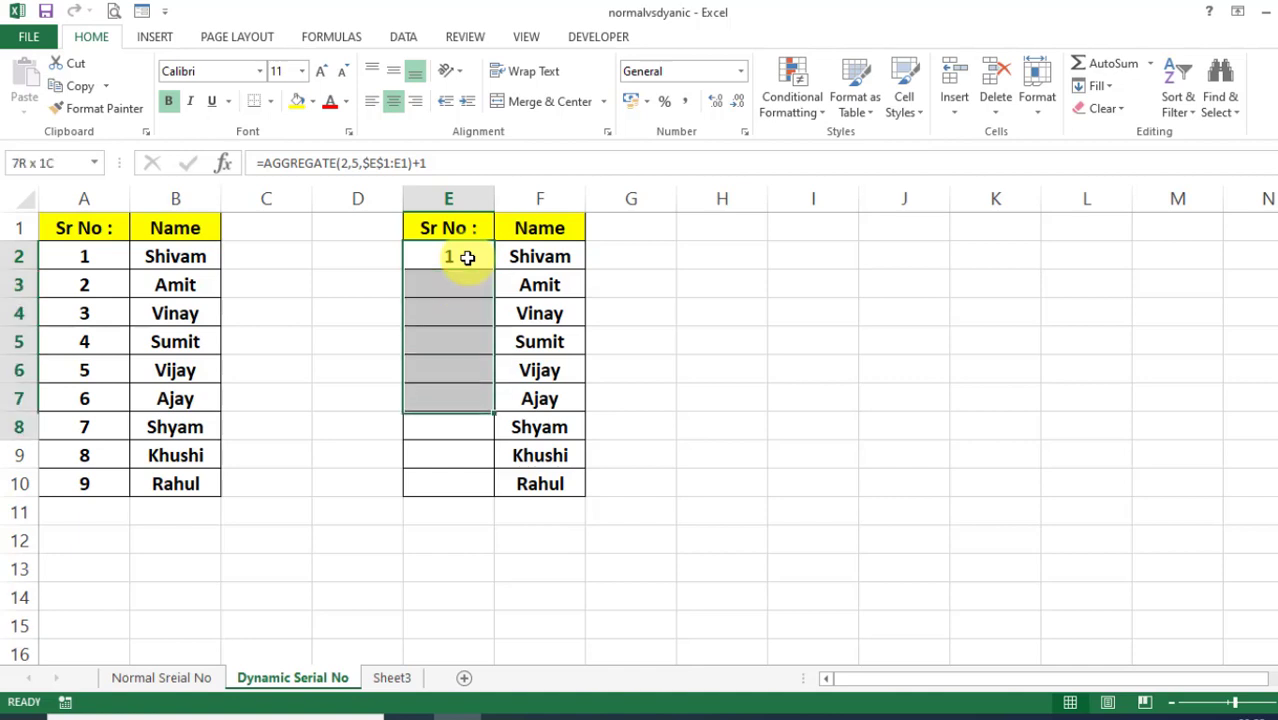
key(shift+Down)
key(shift+Down)
key(shift+Down)
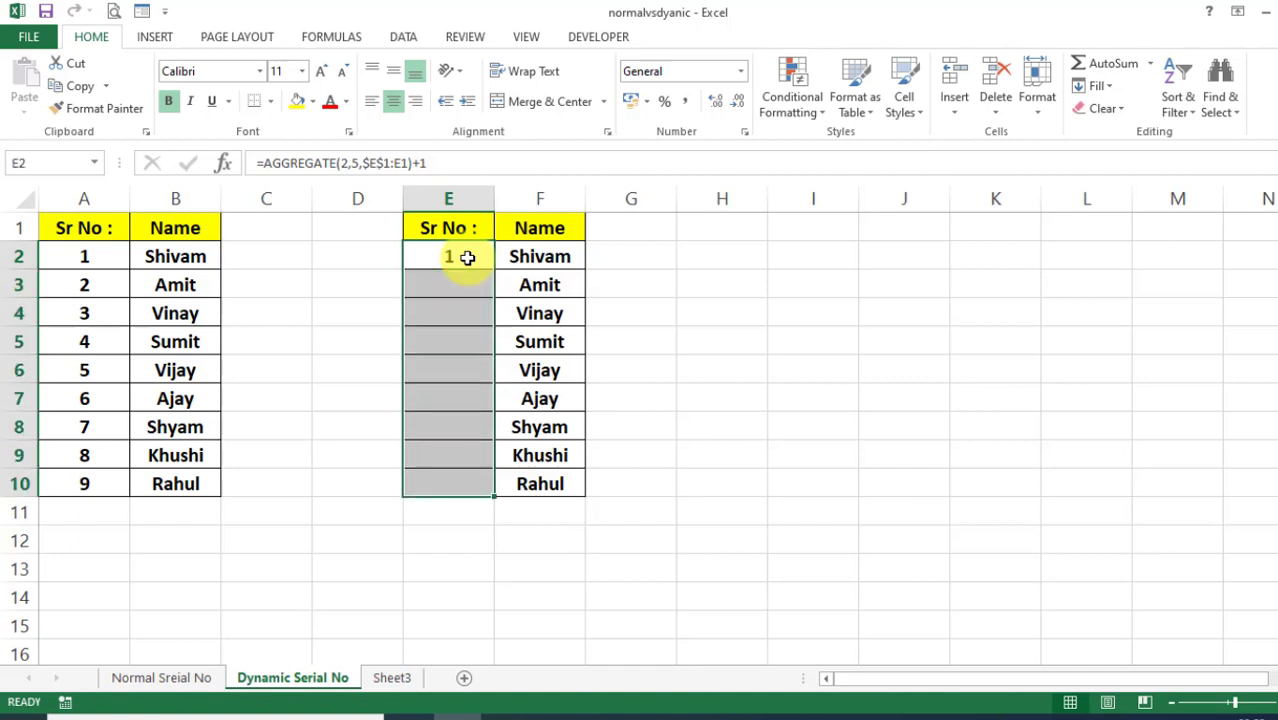
key(ctrl+d)
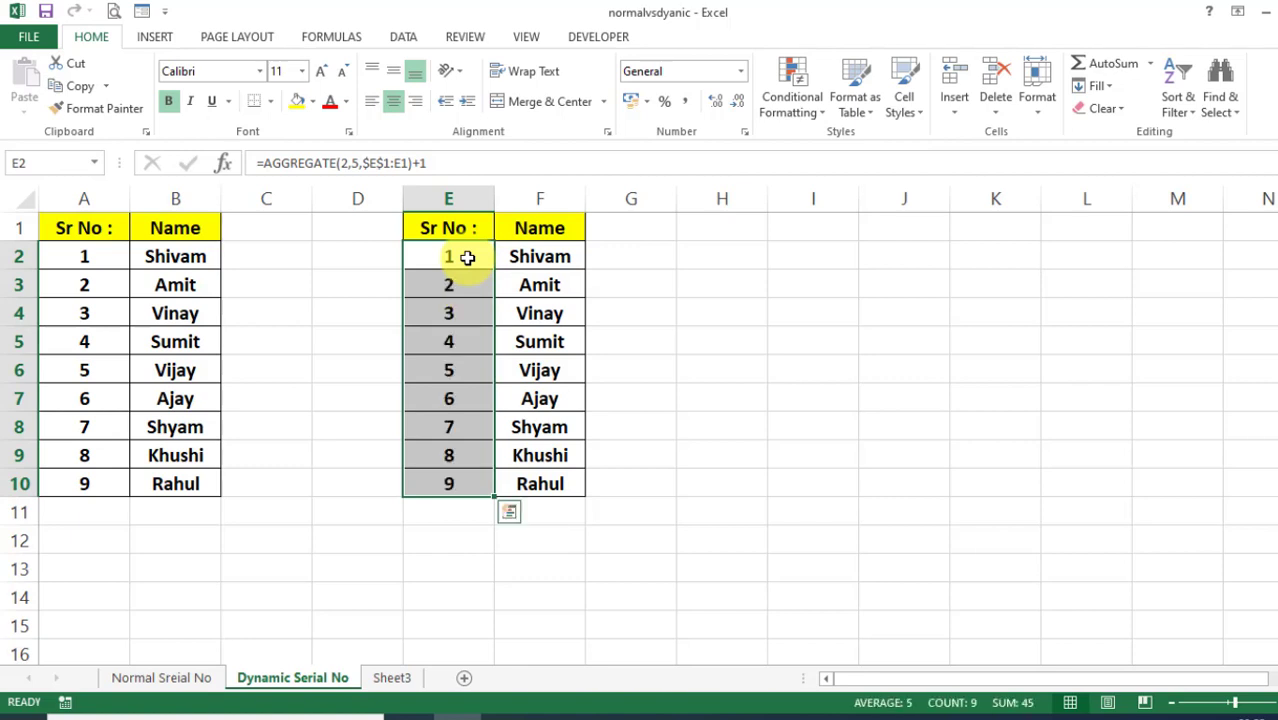
Step: Delete Shyam's row 8 and check that the E2 and A2 formulas renumber 1 to 8
click(465, 303)
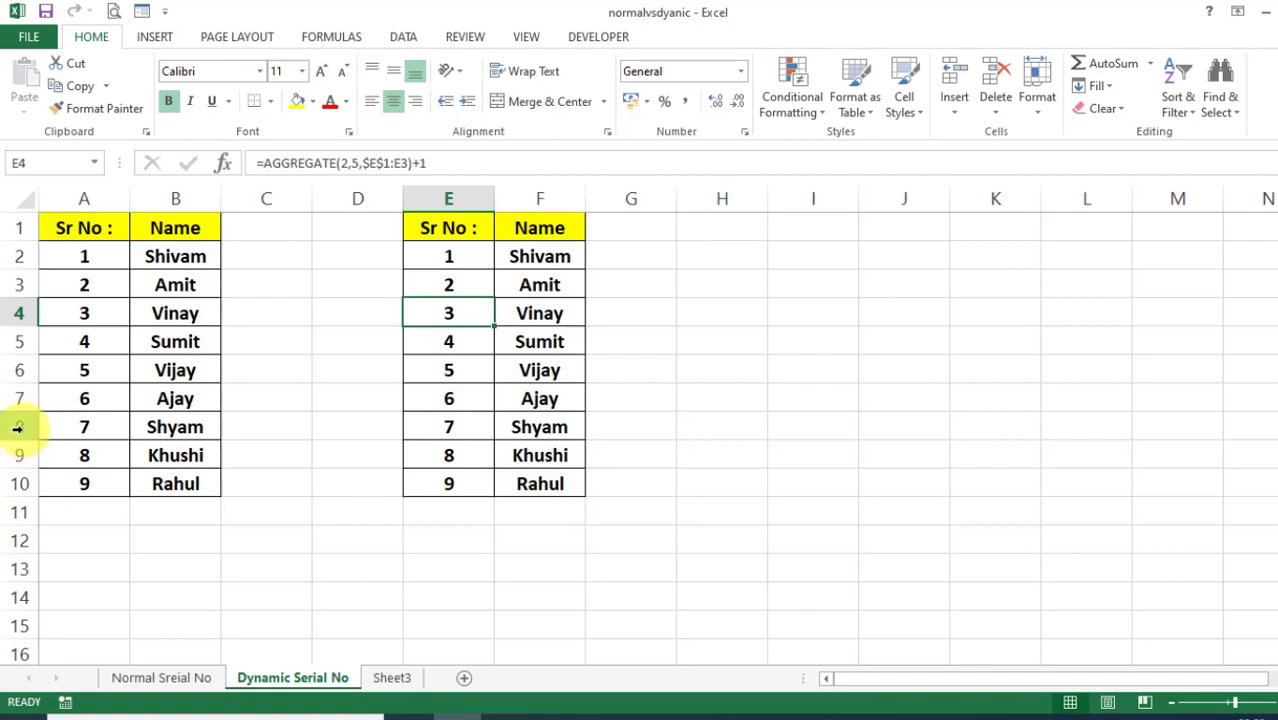
click(20, 428)
right_click(22, 428)
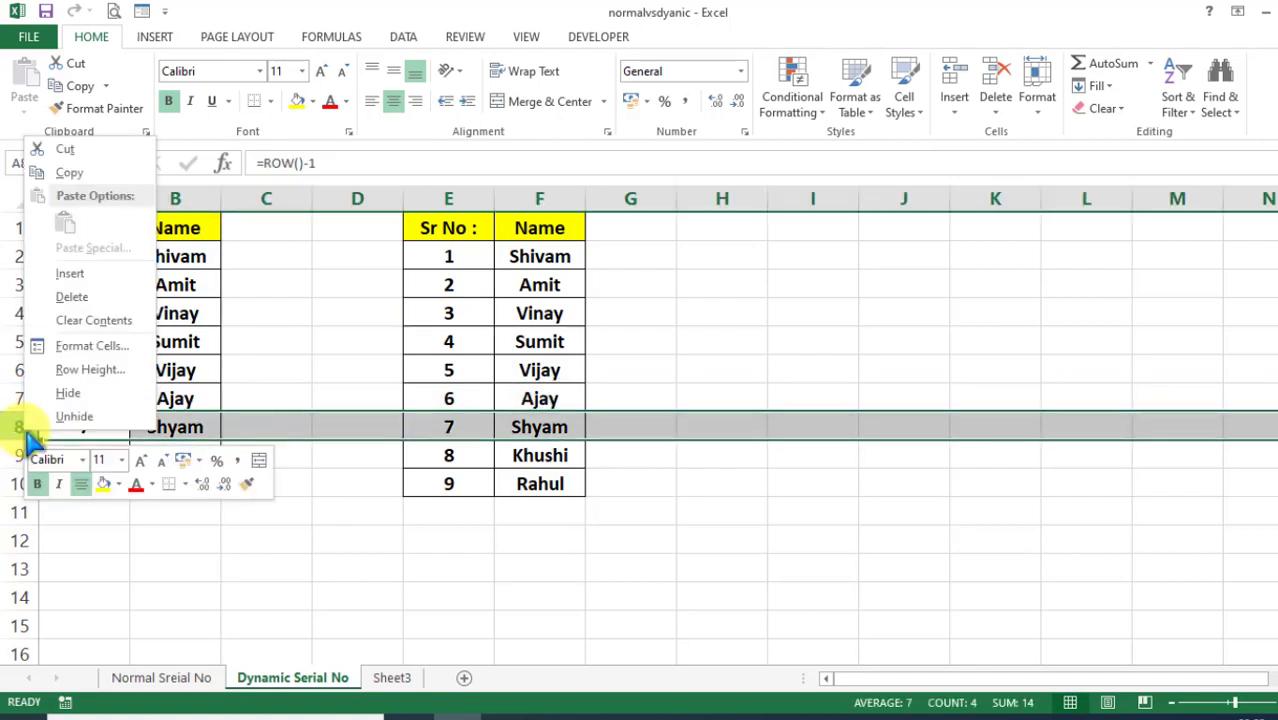
click(58, 298)
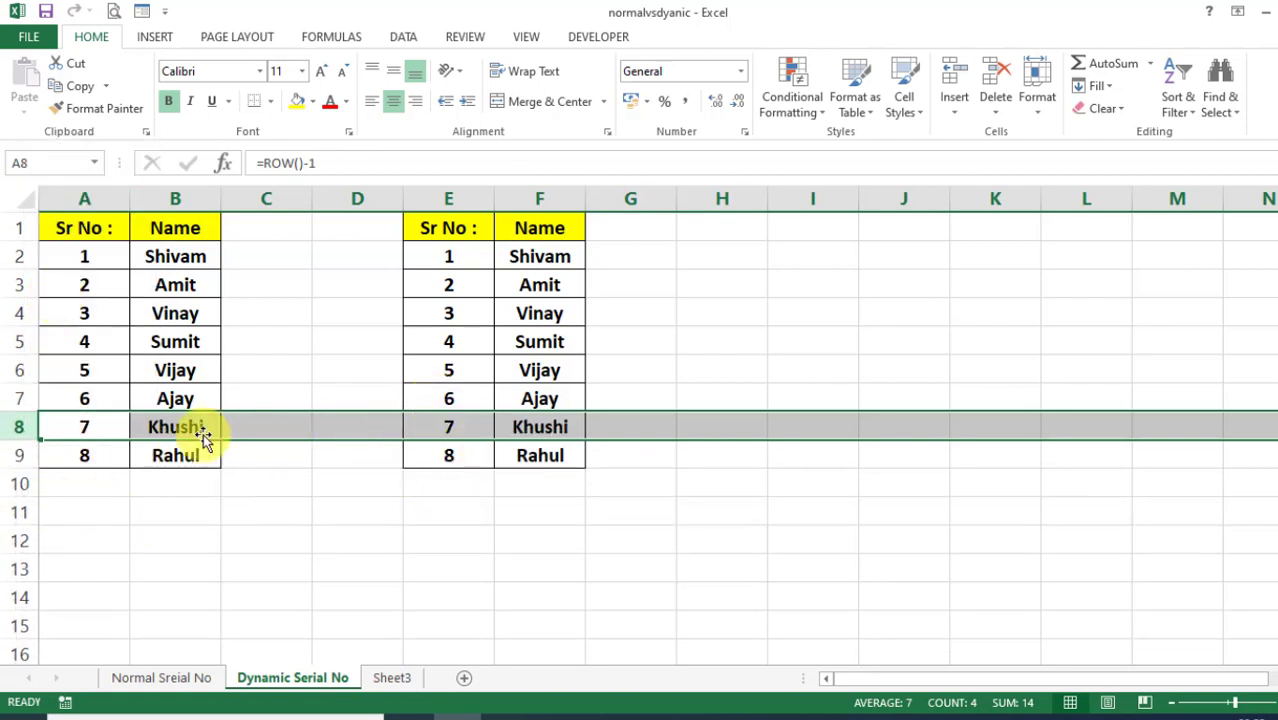
click(437, 265)
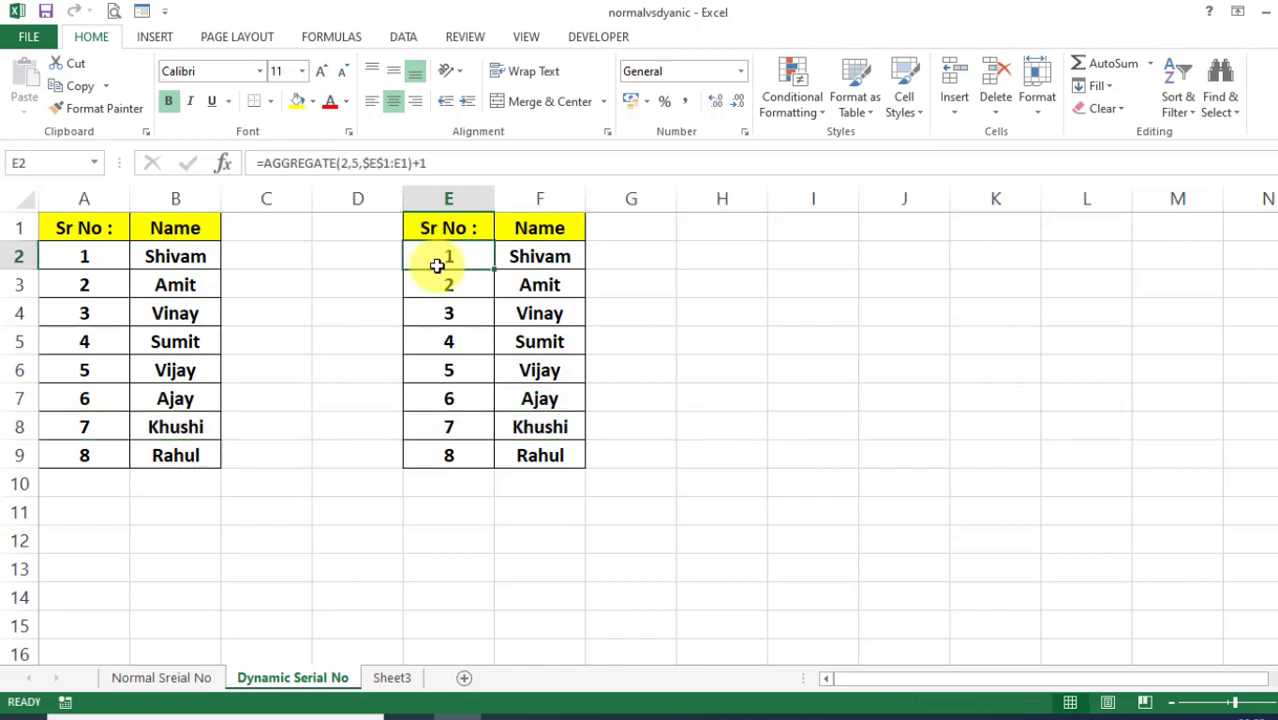
click(82, 260)
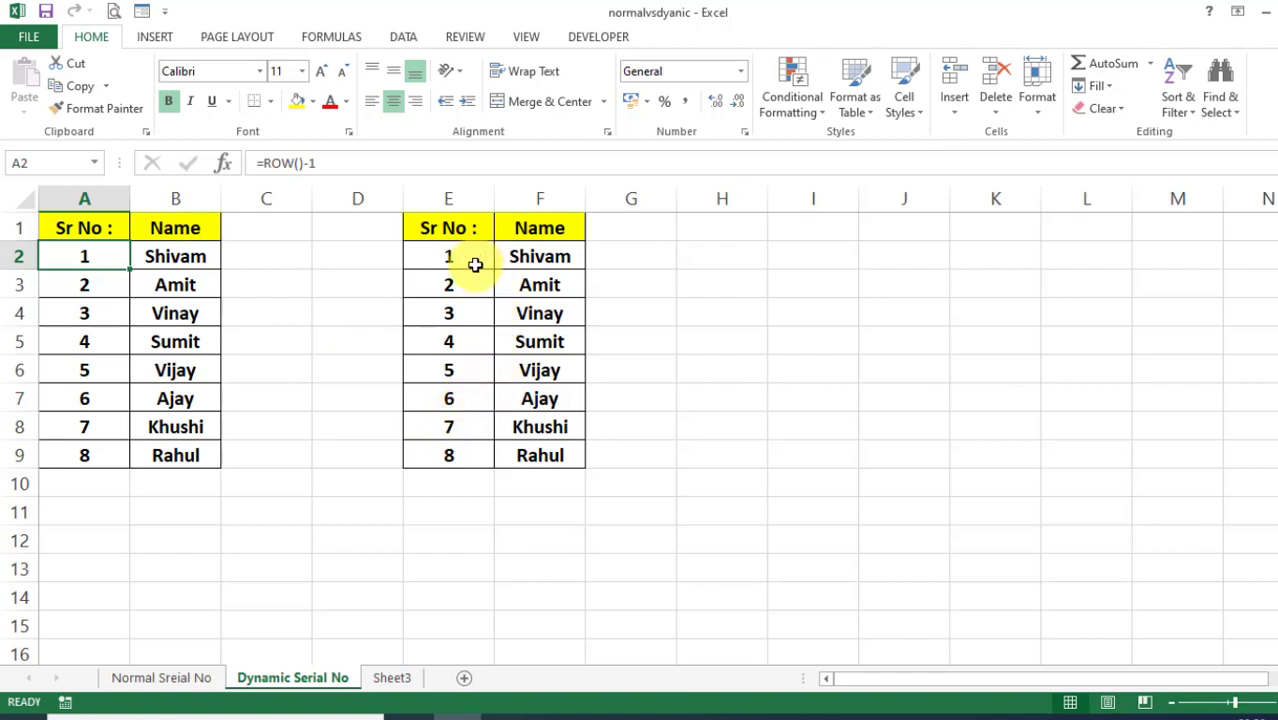
click(150, 682)
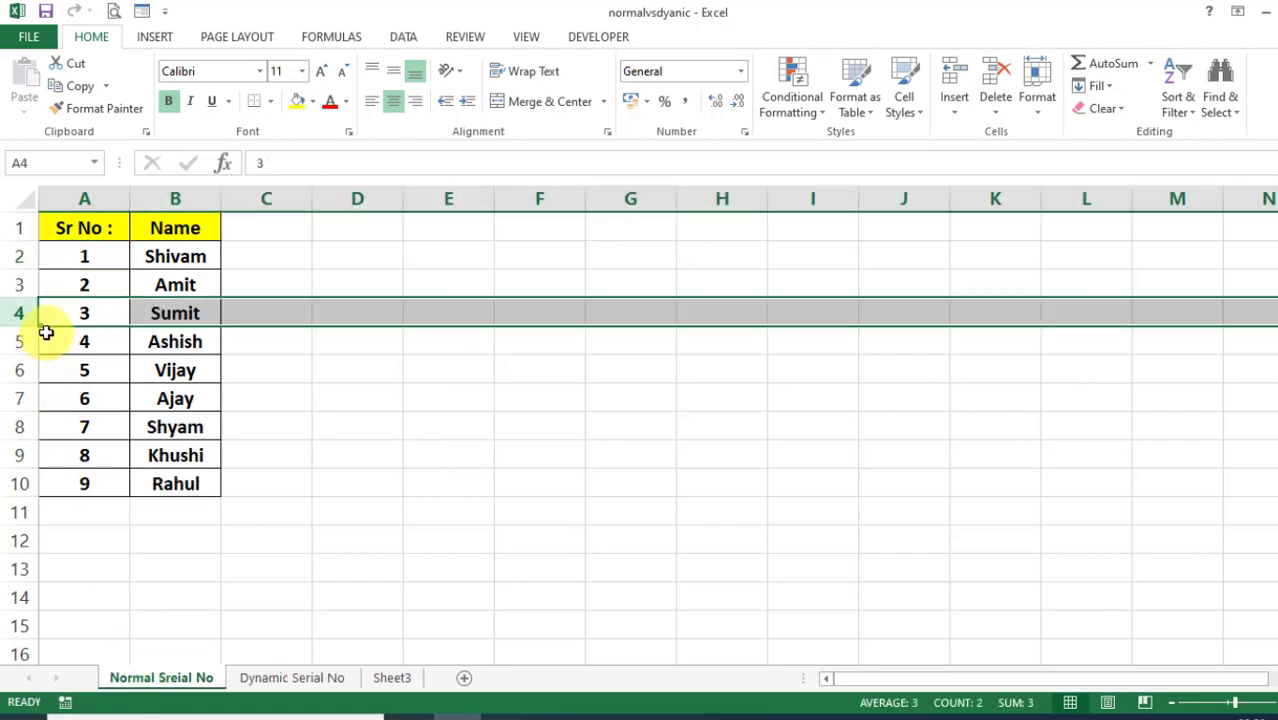
click(85, 255)
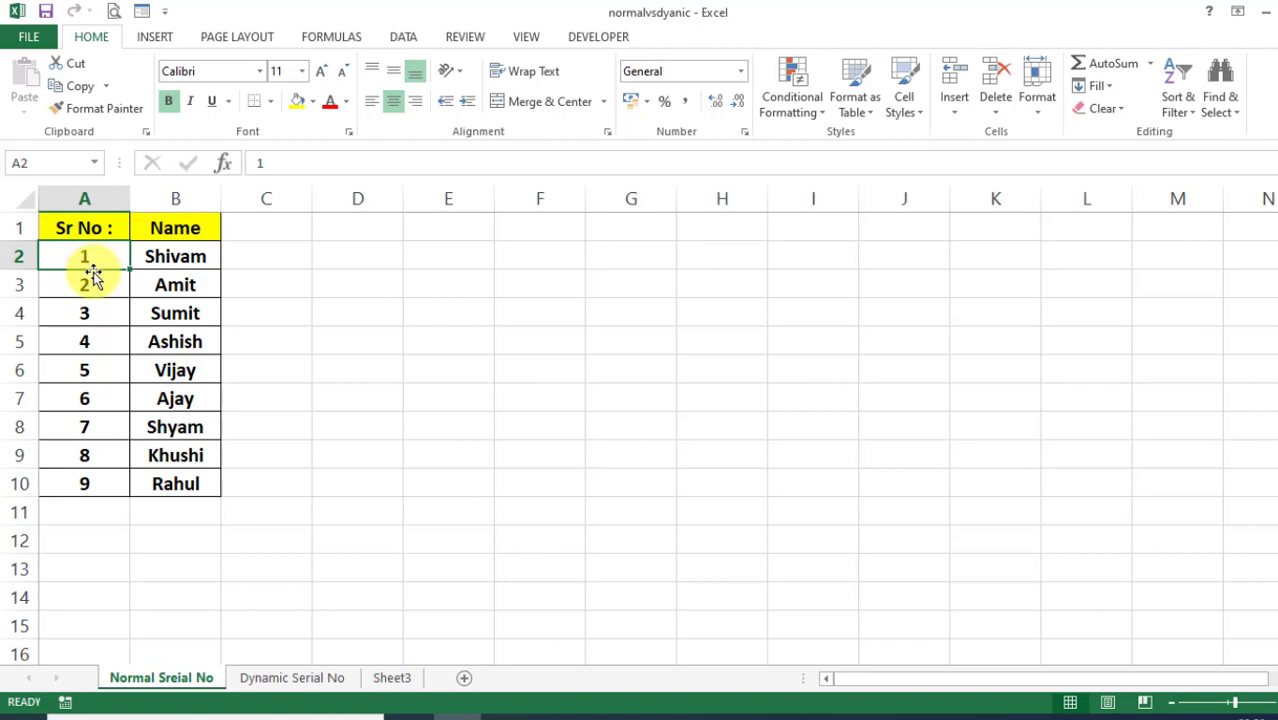
click(392, 678)
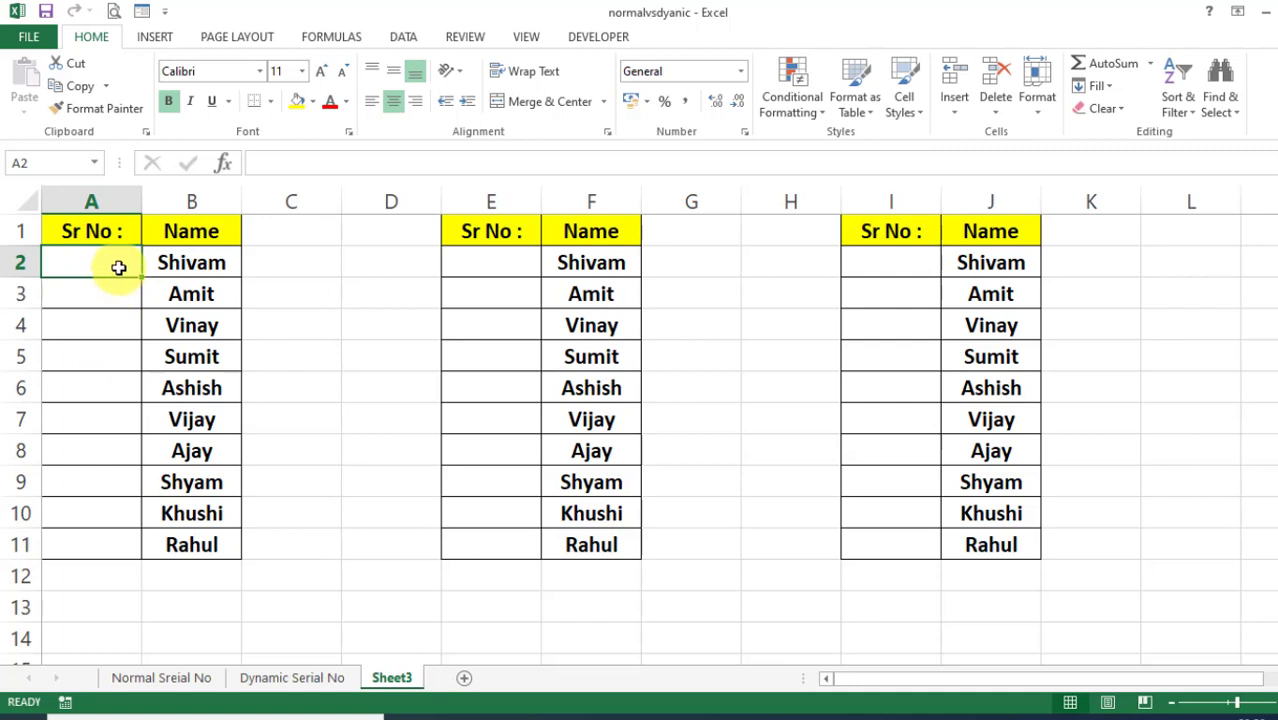
Step: Enter 1 in A2 and Ctrl-fill down to A11 for serials 1 to 10
text(1)
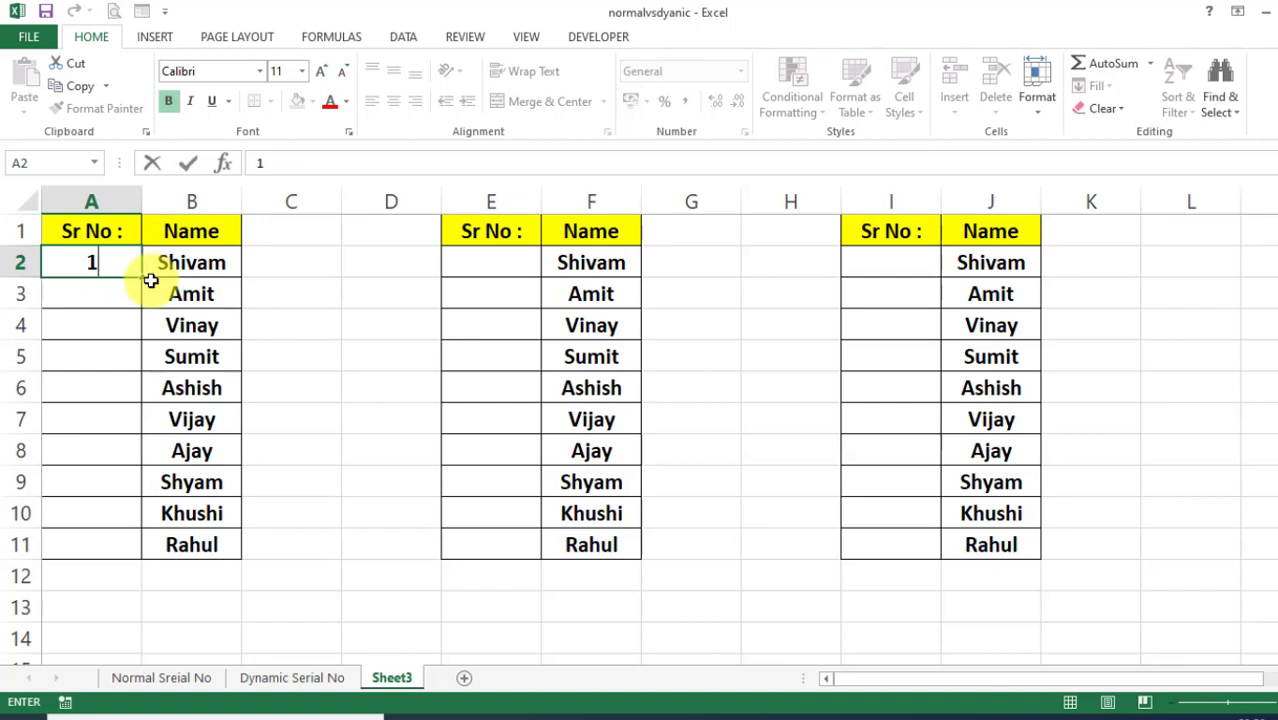
key(ctrl)
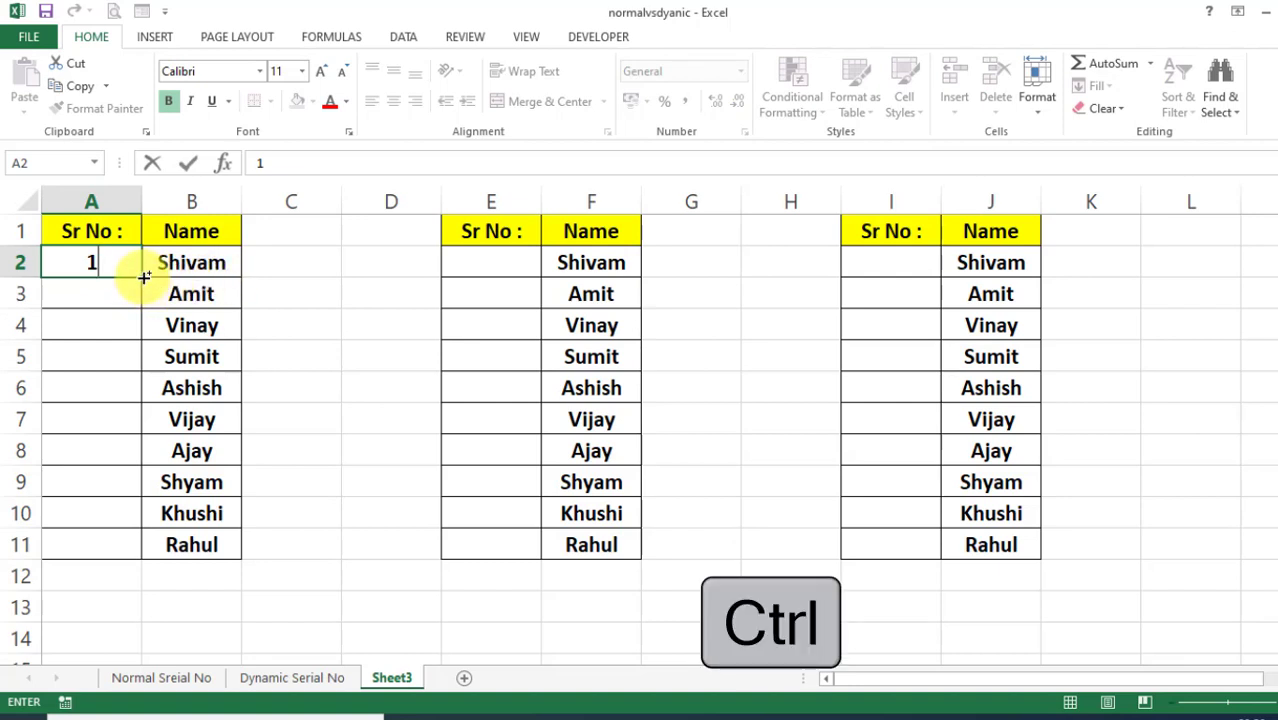
drag(144, 277, 131, 560)
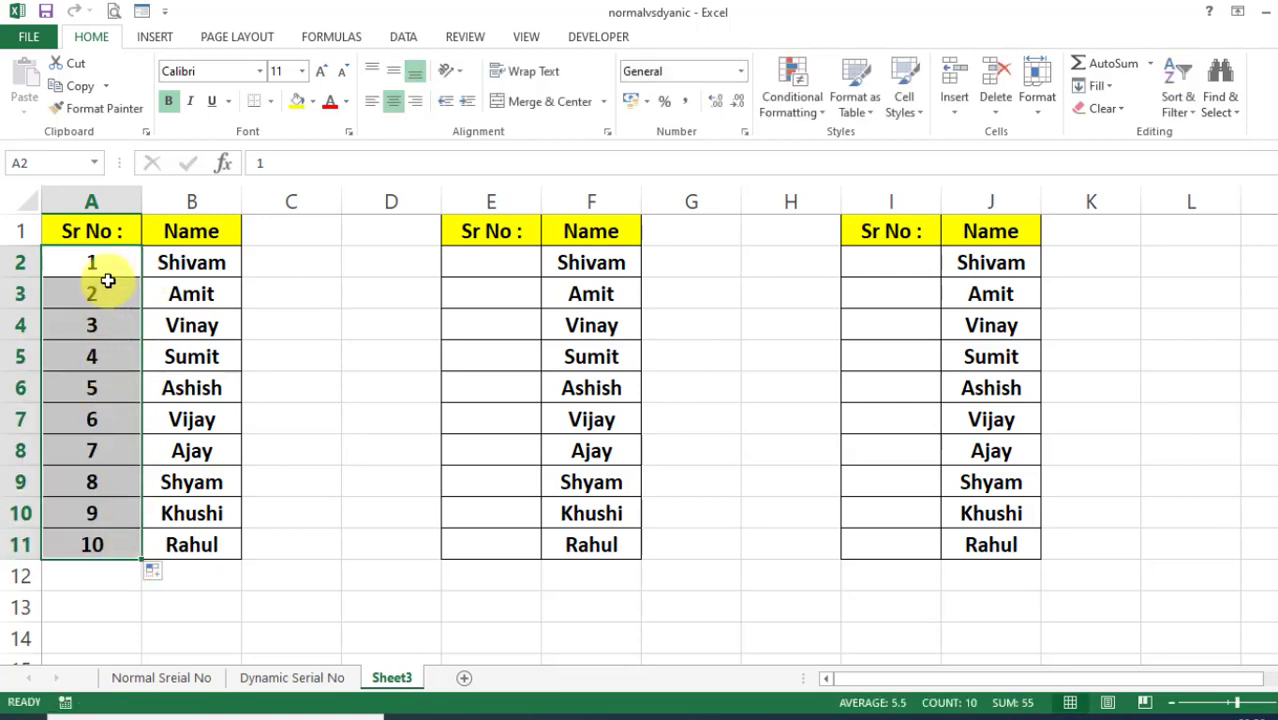
click(488, 260)
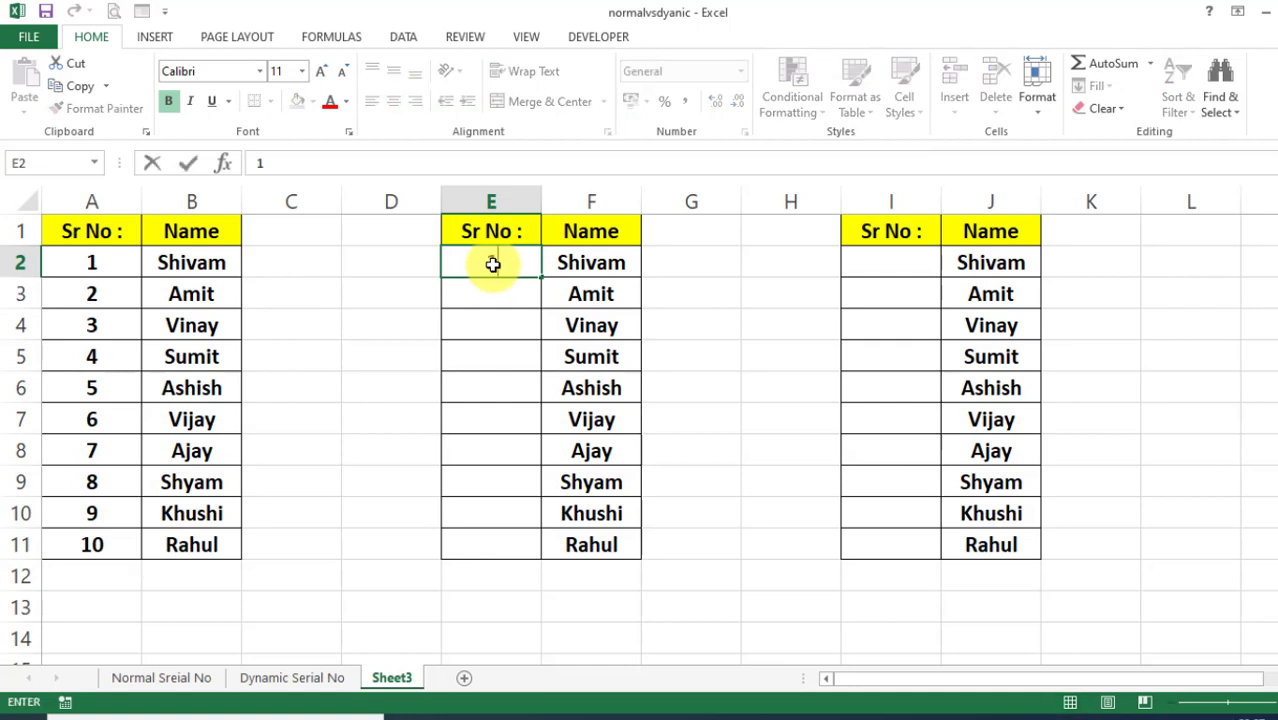
Step: Enter 1 in E2 as the start of the second table's series
text(1)
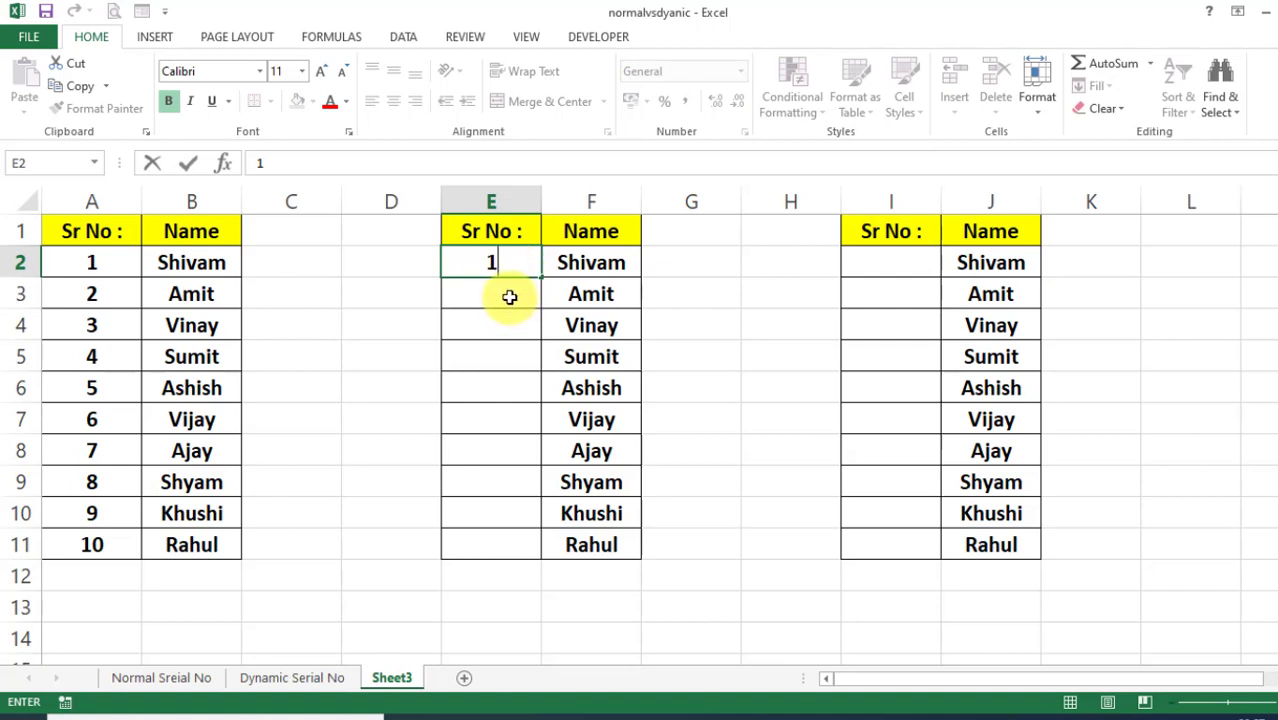
key(Return)
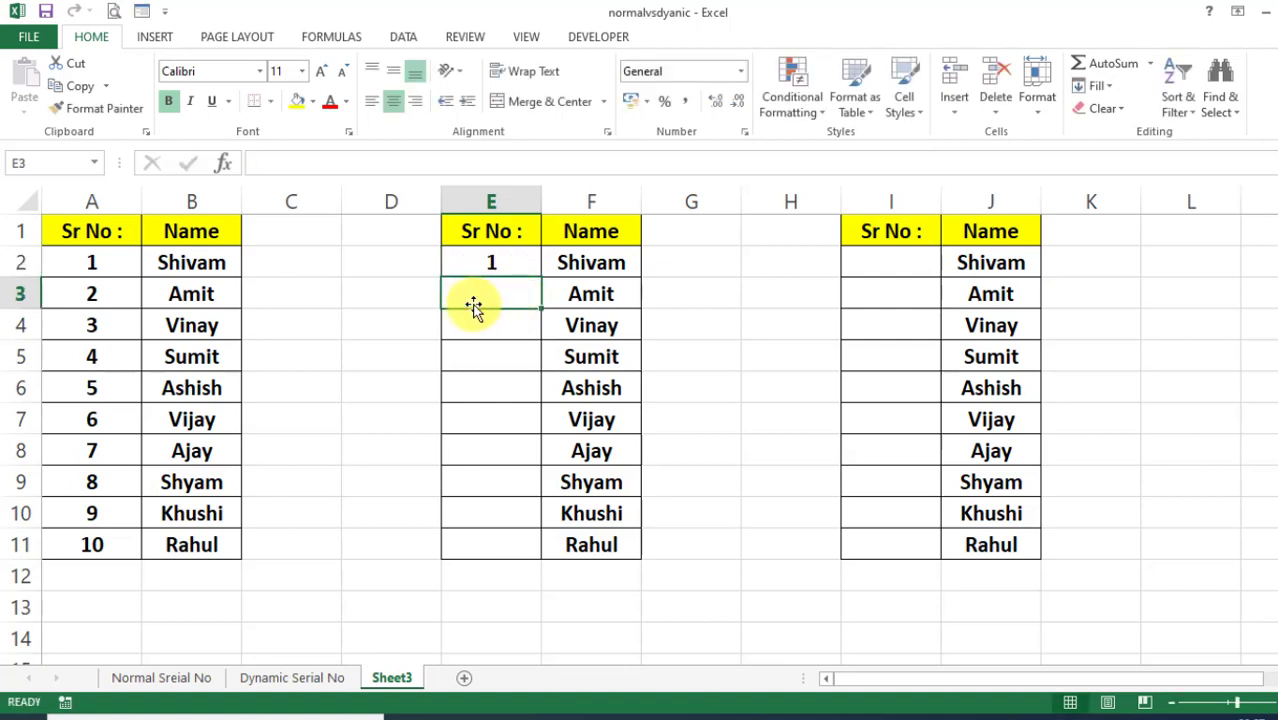
click(512, 263)
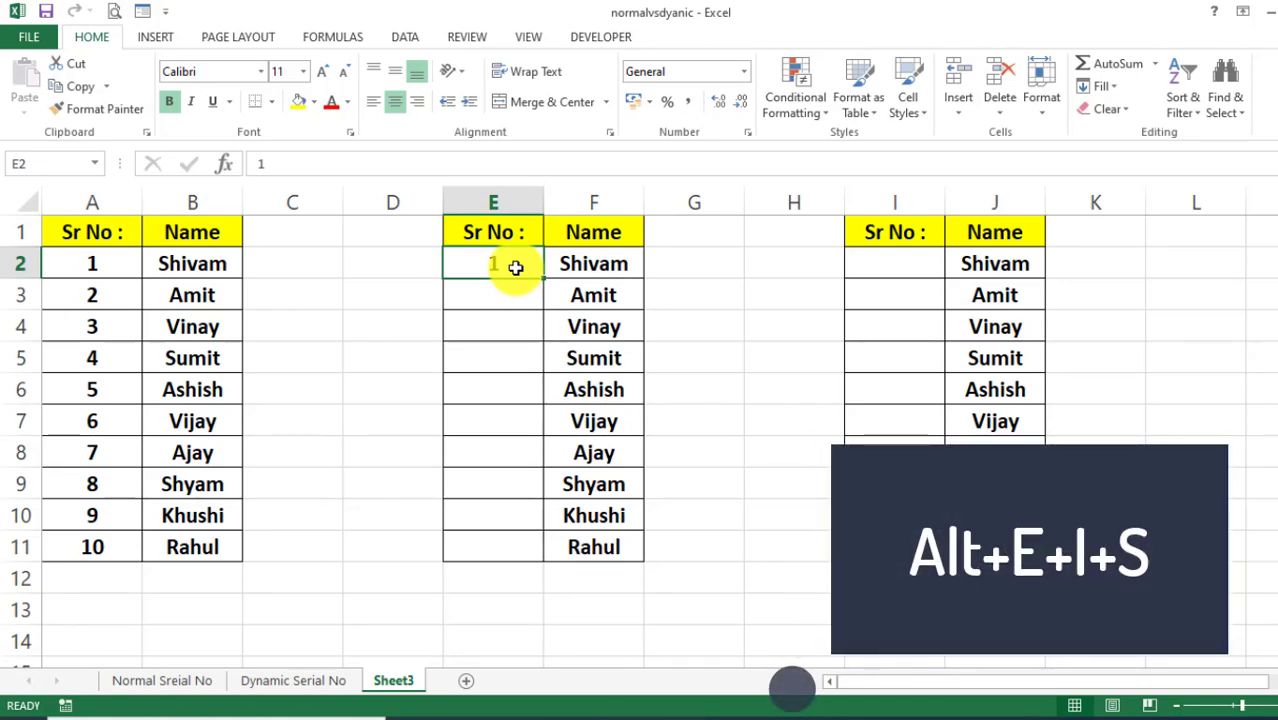
key(alt)
key(e)
key(e)
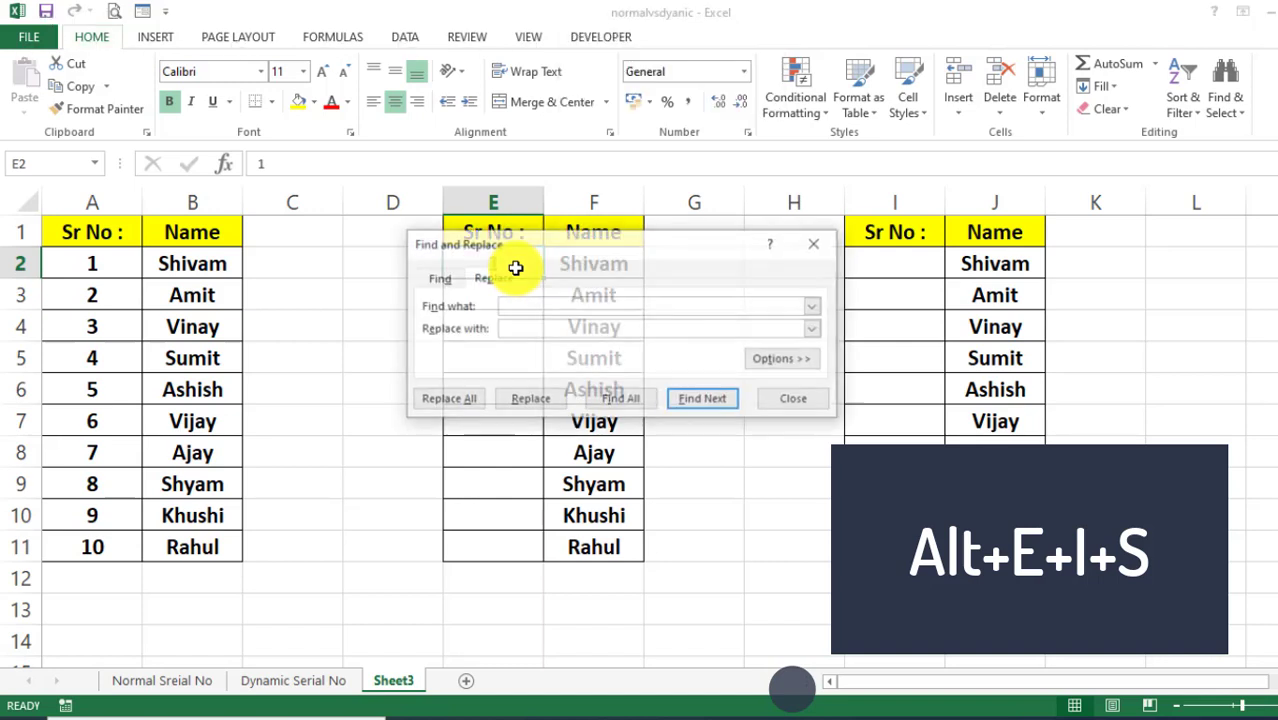
text(s)
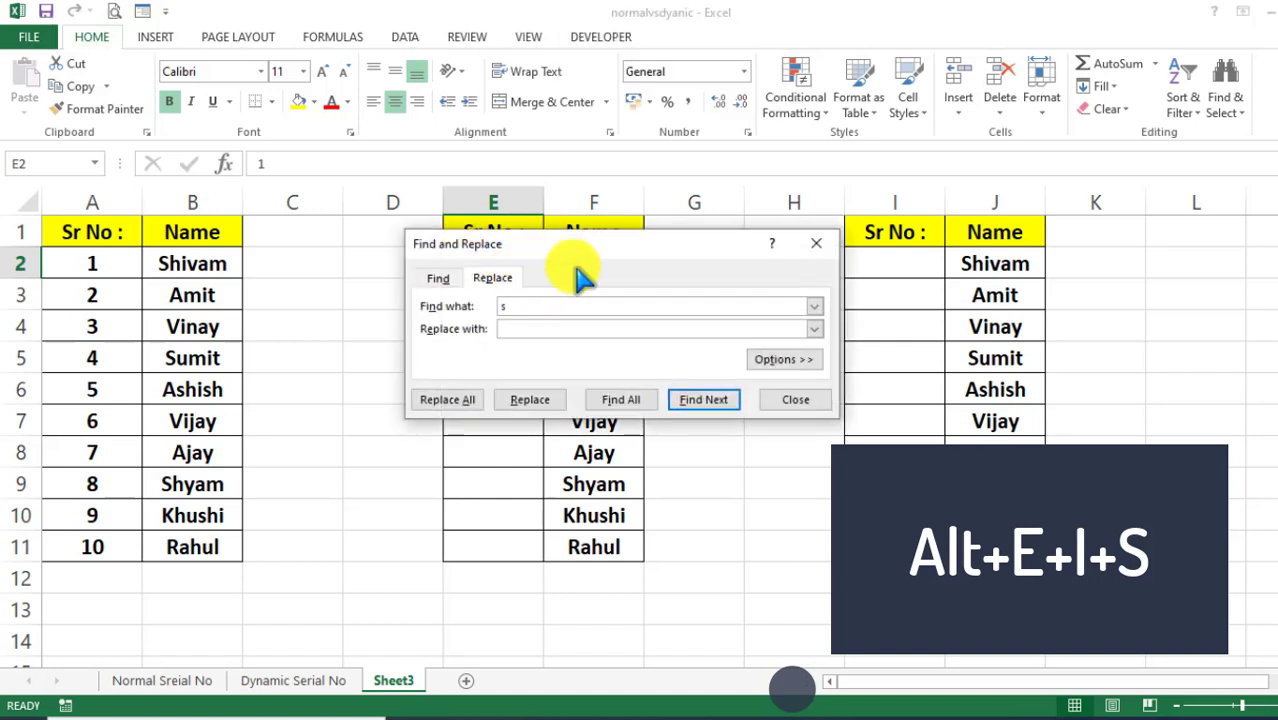
click(816, 244)
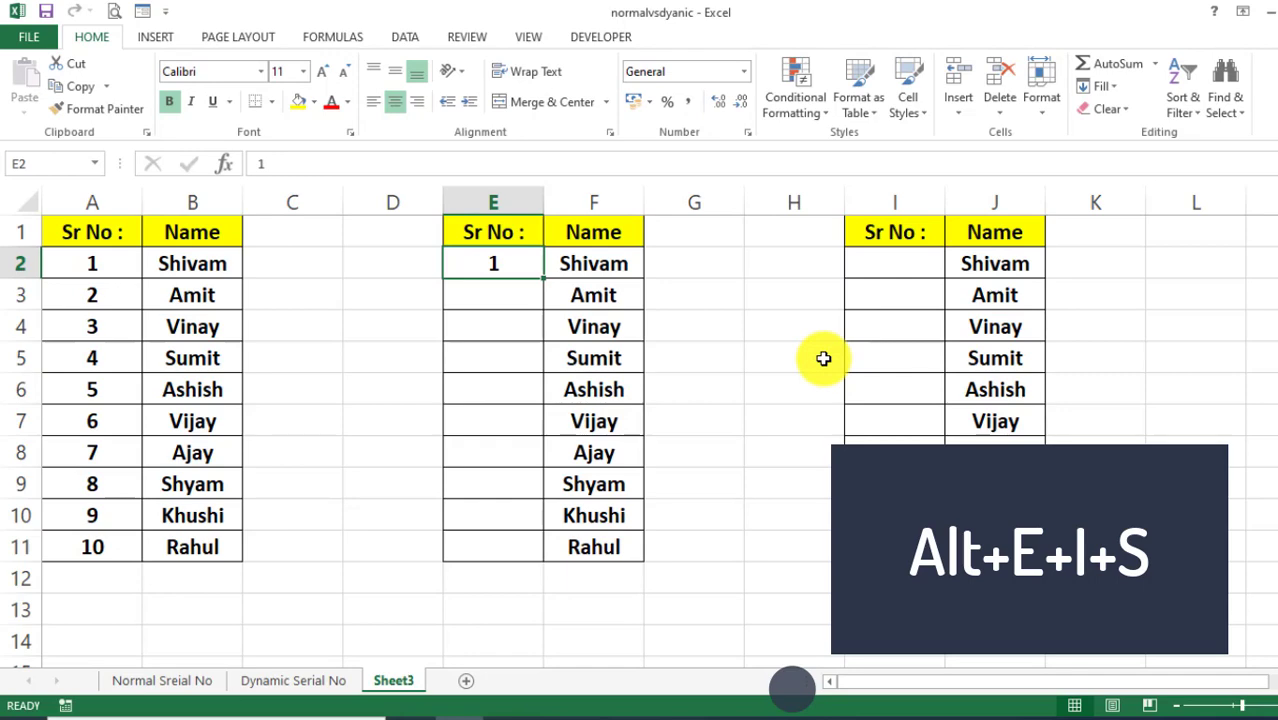
Step: Fill a linear series down the column from E2 with step 1 and stop value 10
key(alt)
key(e)
key(i)
key(s)
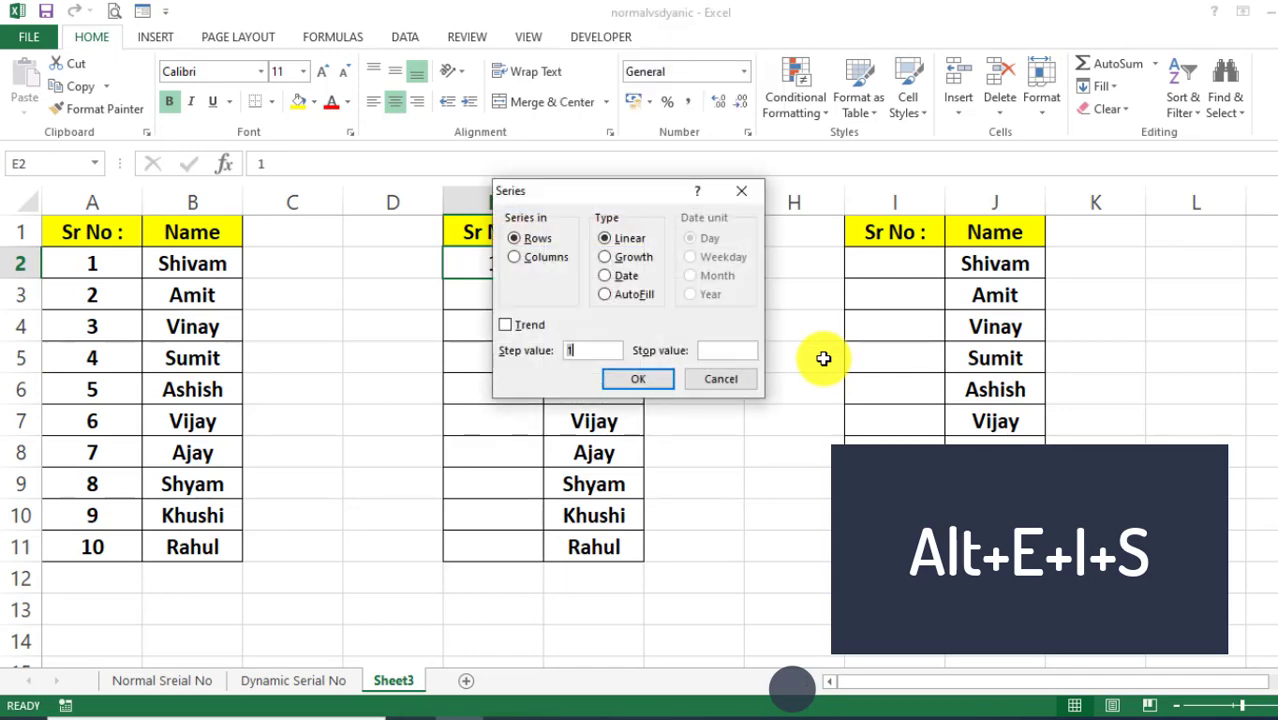
mouse_move(553, 190)
mouse_down()
mouse_move(632, 218)
mouse_move(767, 234)
mouse_up()
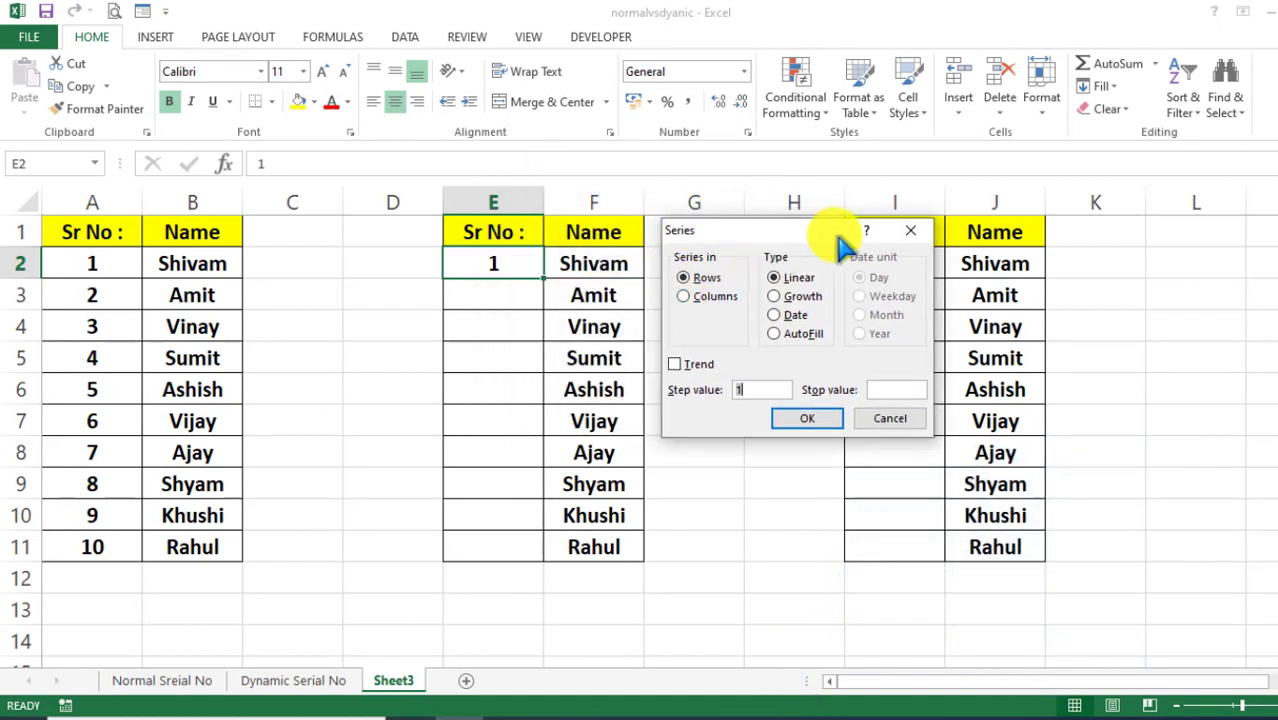
click(684, 298)
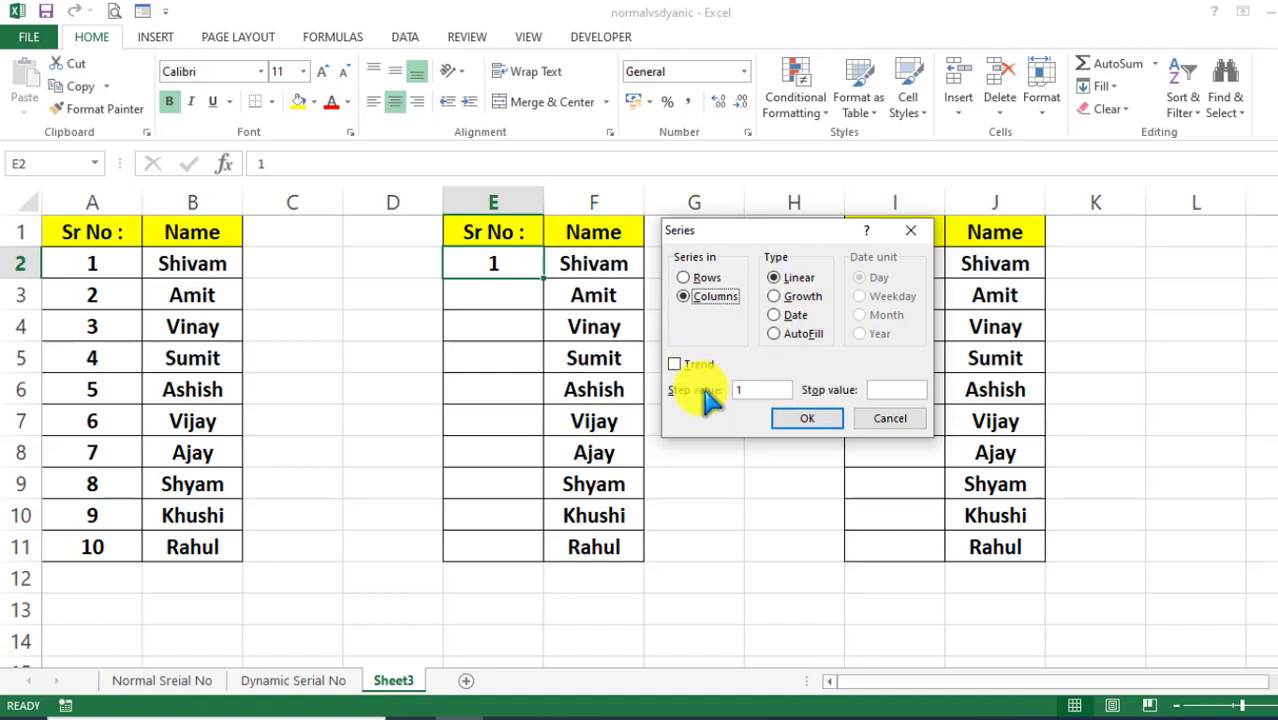
click(677, 365)
click(677, 366)
text(10)
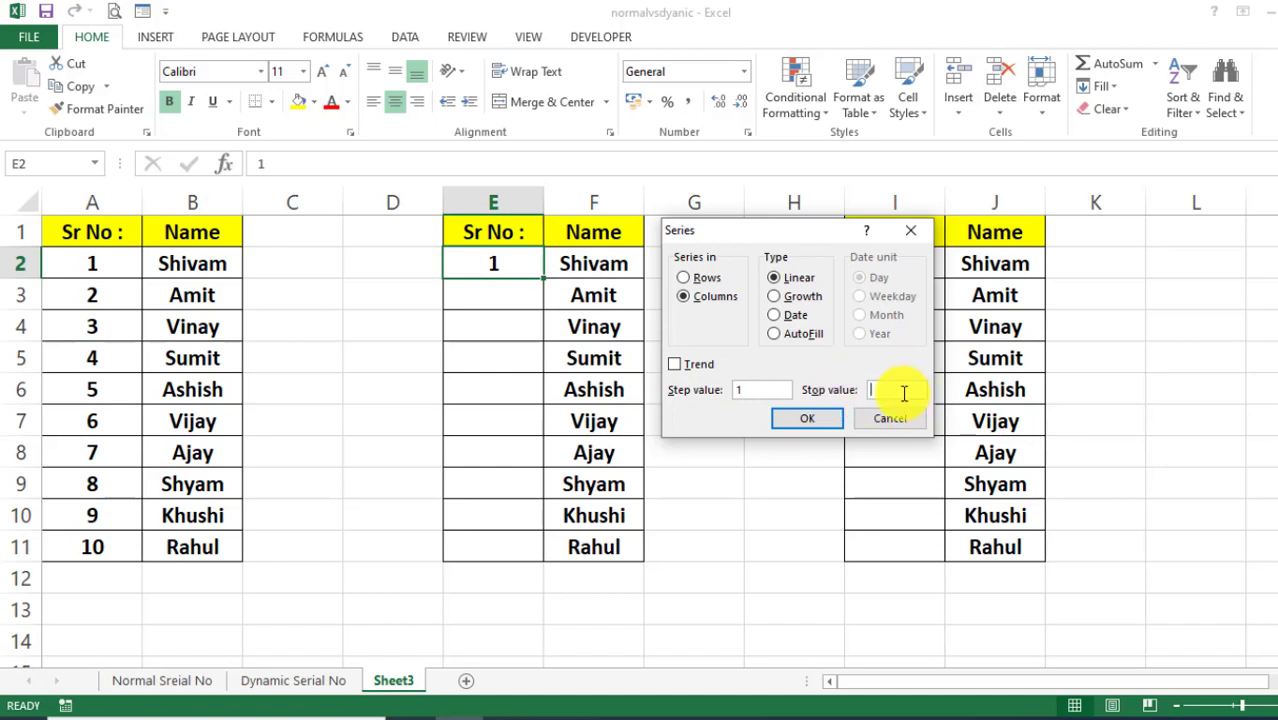
click(818, 421)
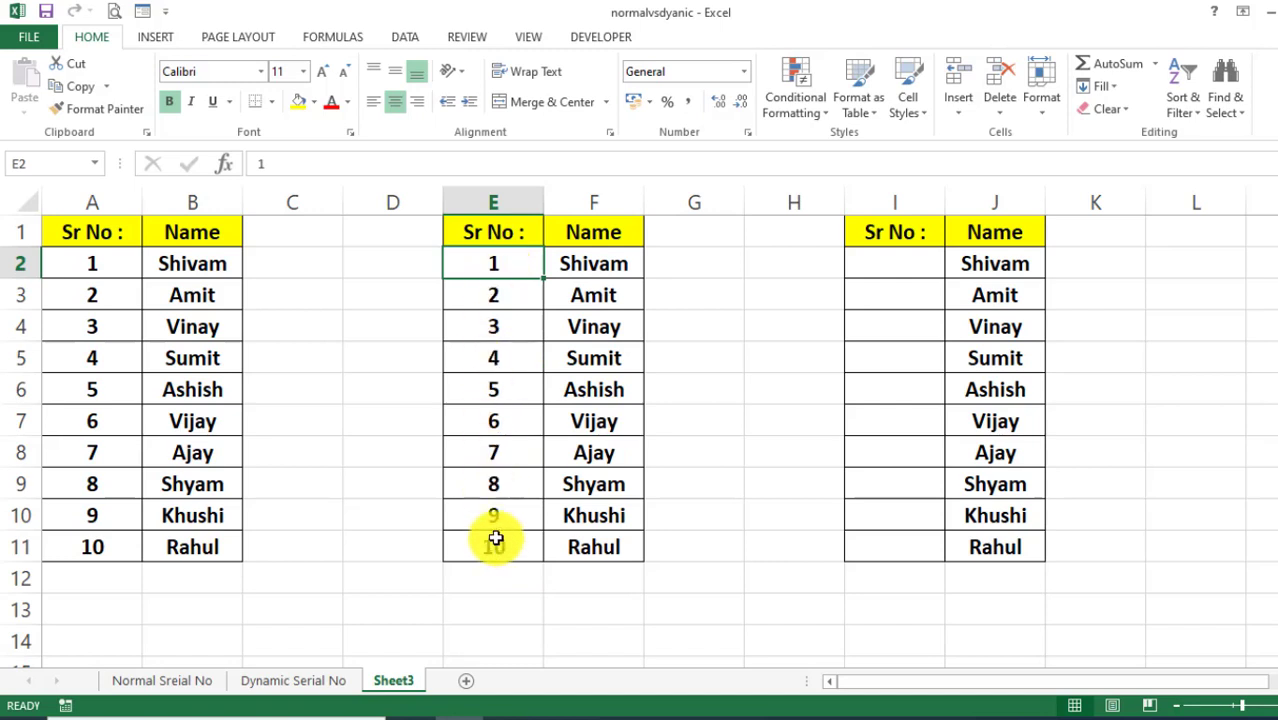
Step: Enter 1 and 2 in I2:I3, then drag-fill the pattern down to I11
click(900, 263)
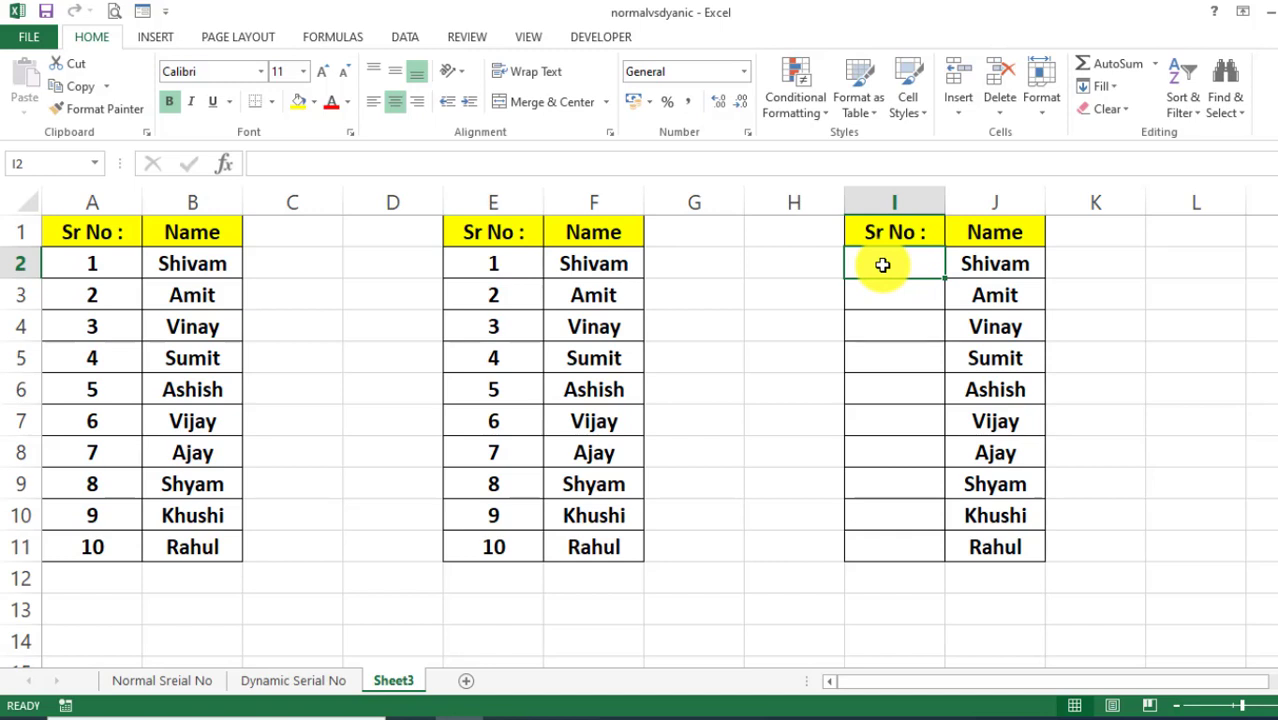
text(1)
key(Return)
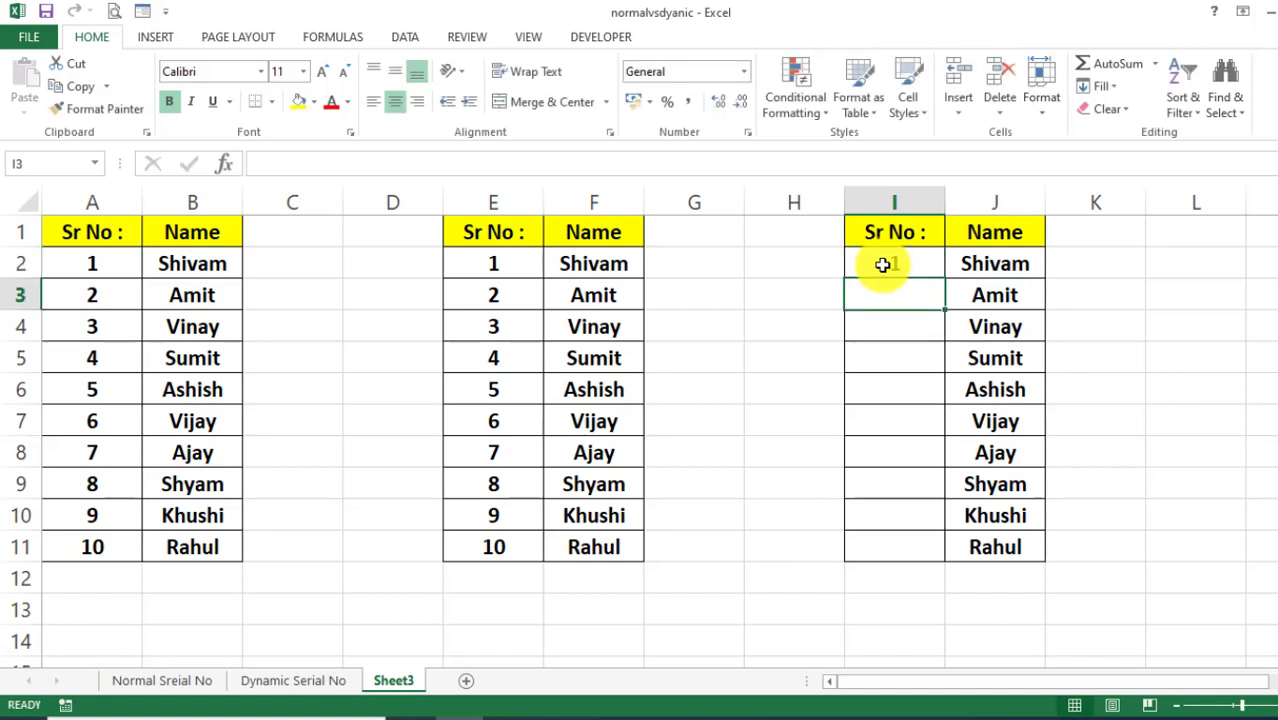
text(2)
drag(883, 264, 885, 300)
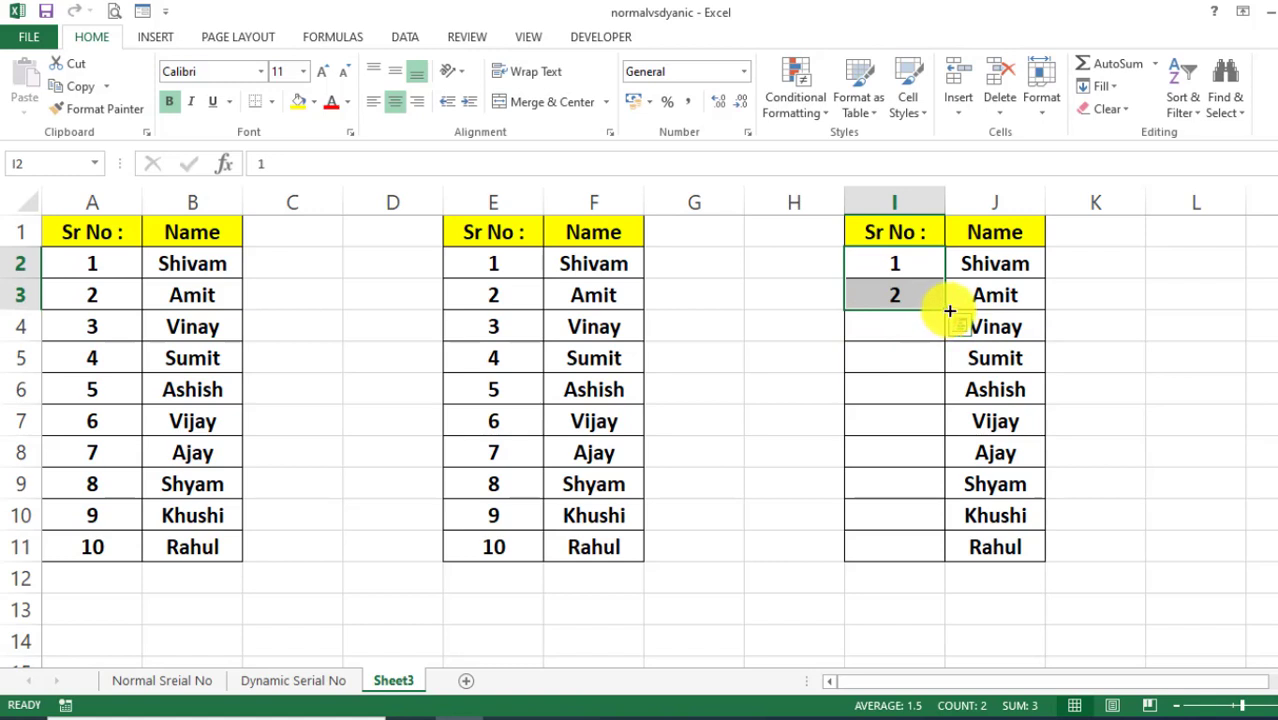
drag(944, 310, 964, 551)
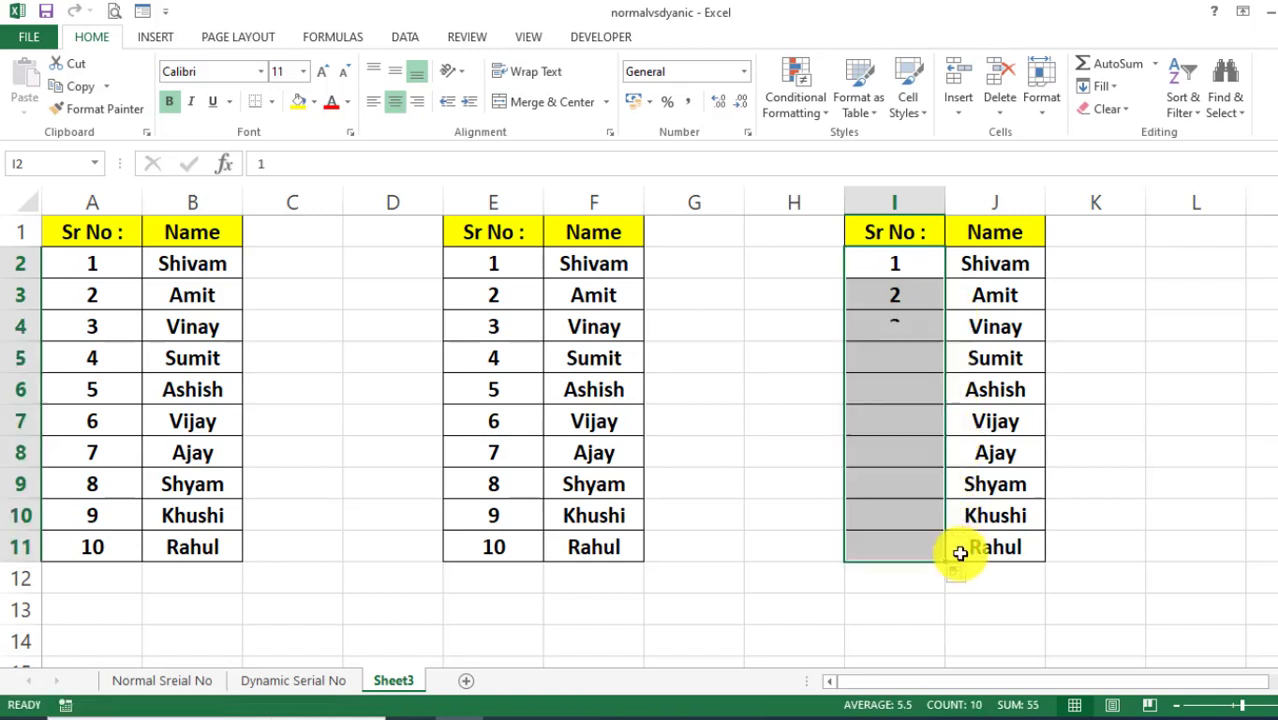
click(887, 389)
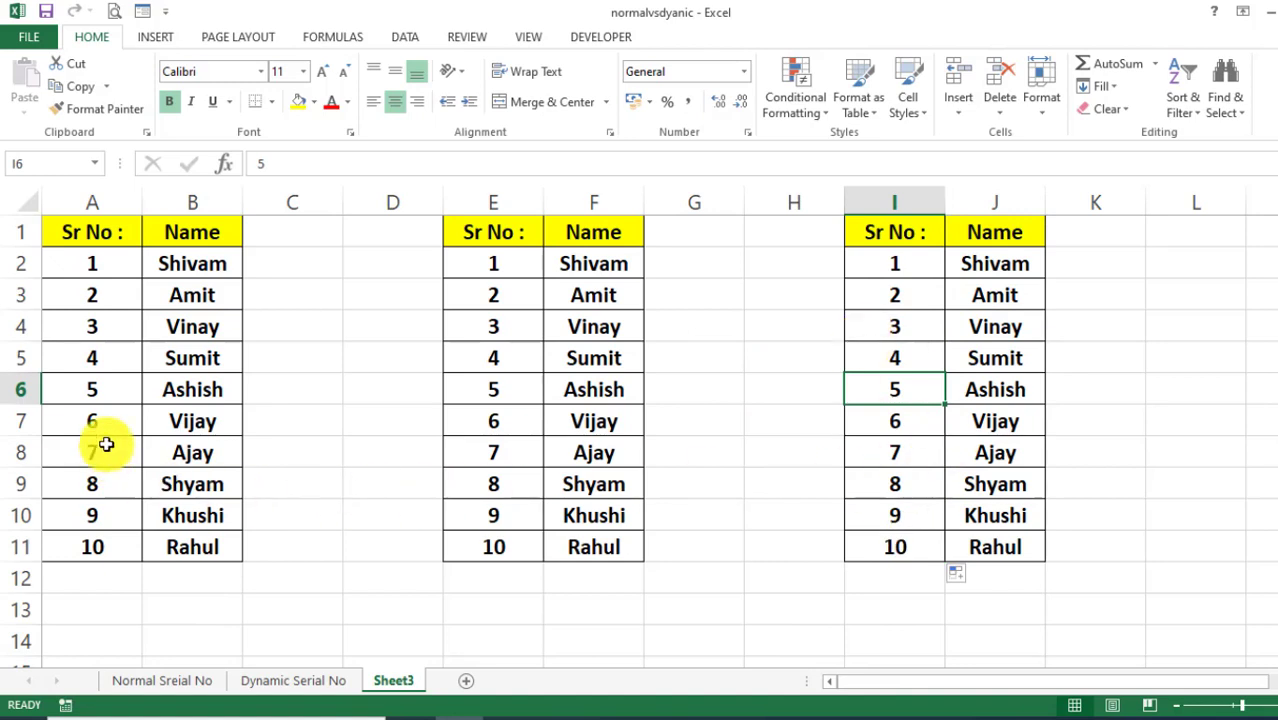
Step: Delete Ashish's row to test the numbering, then undo the deletion
right_click(14, 390)
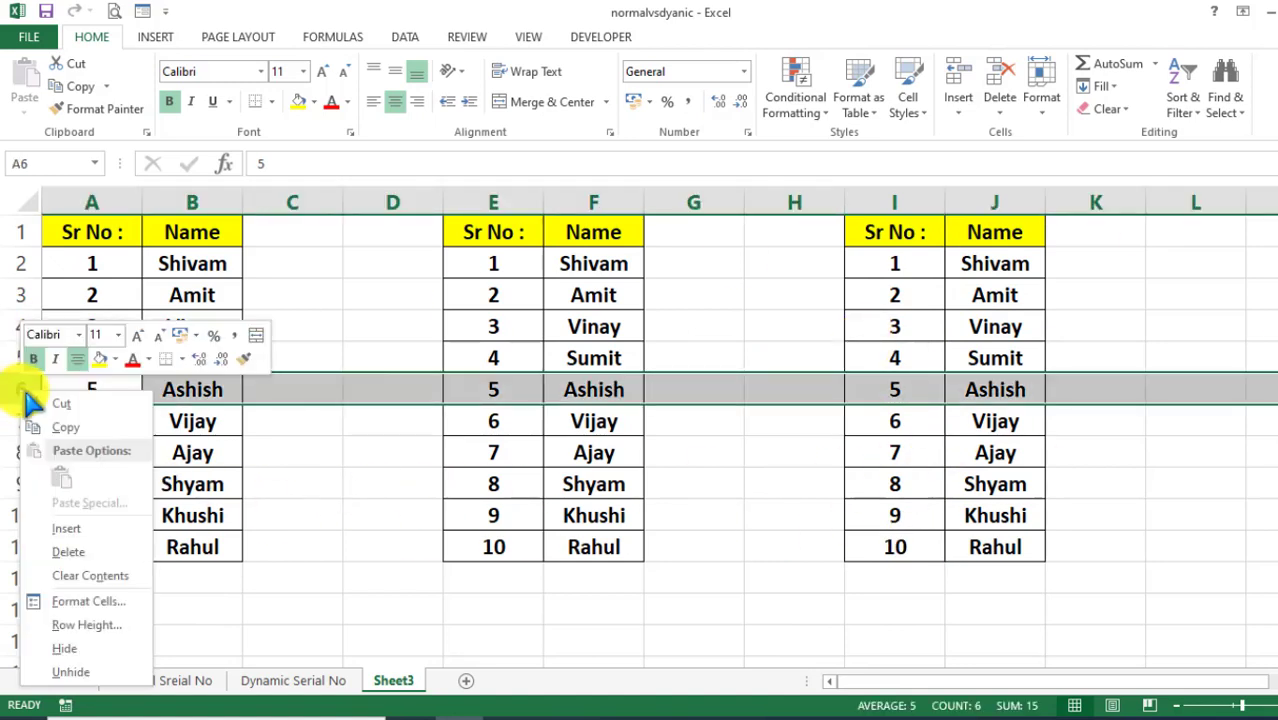
click(80, 551)
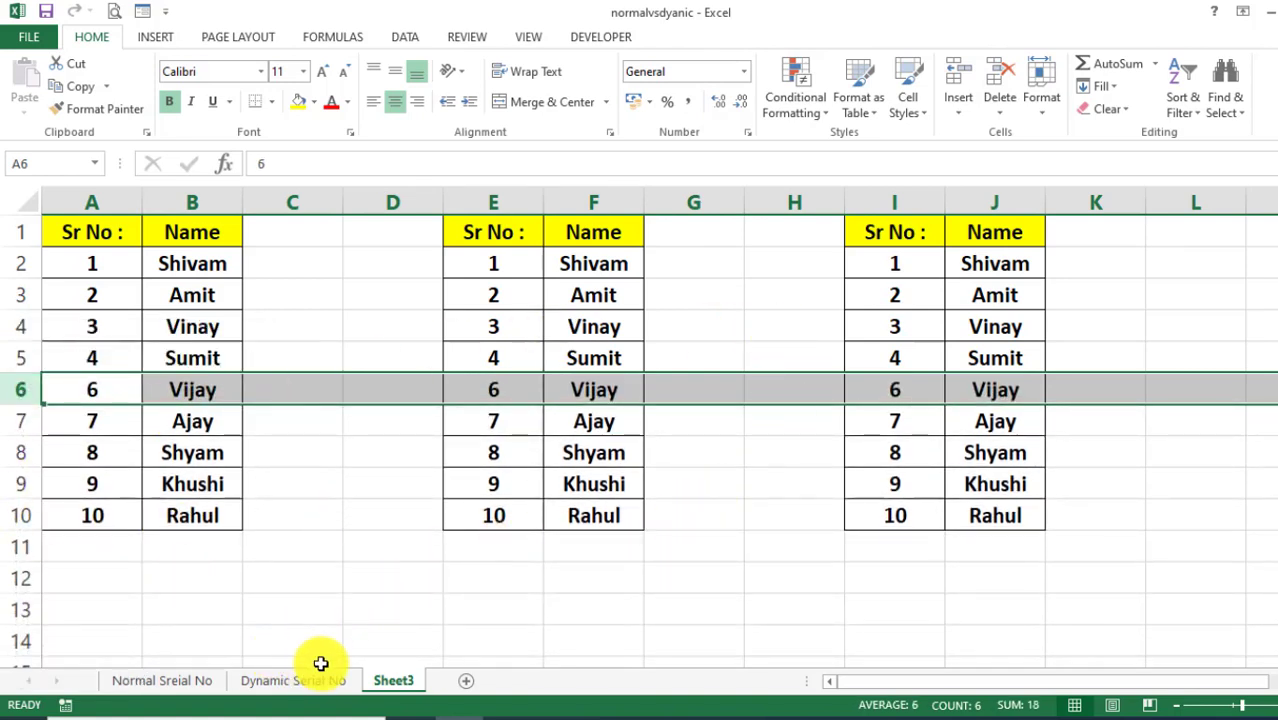
key(ctrl+z)
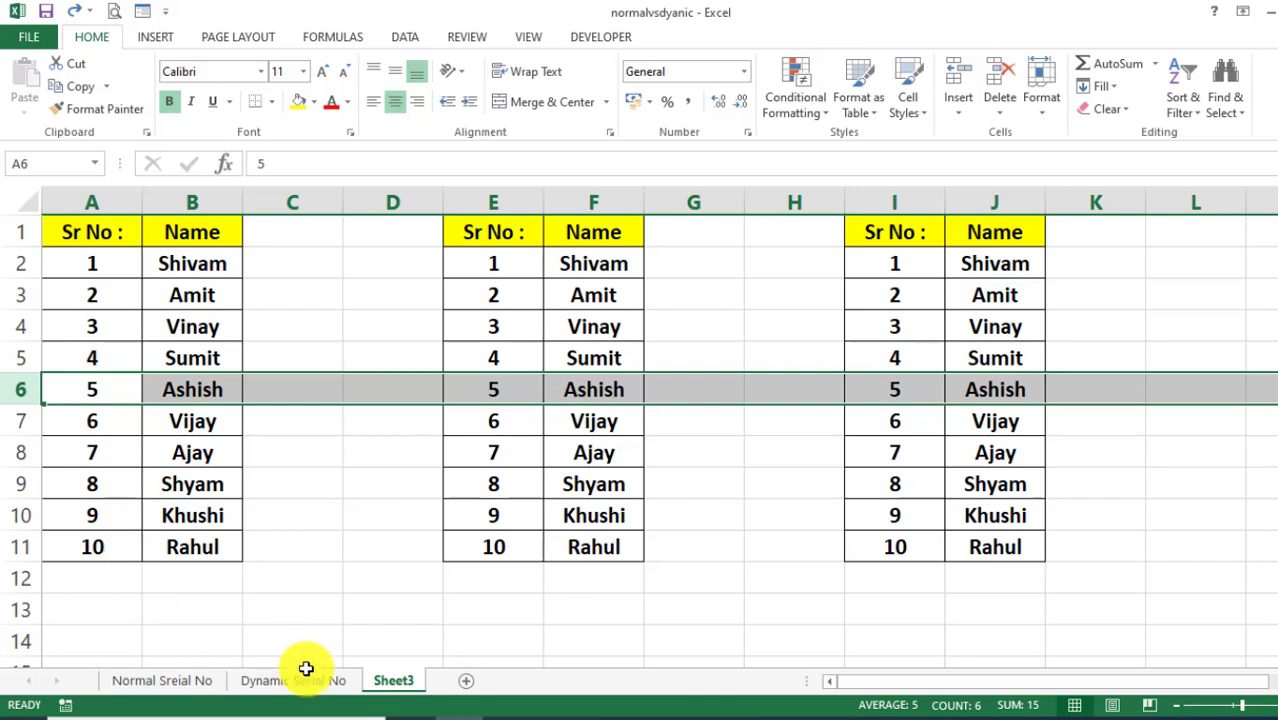
Step: On the Dynamic Serial No sheet, delete Ajay's row to test renumbering, then restore it
click(265, 678)
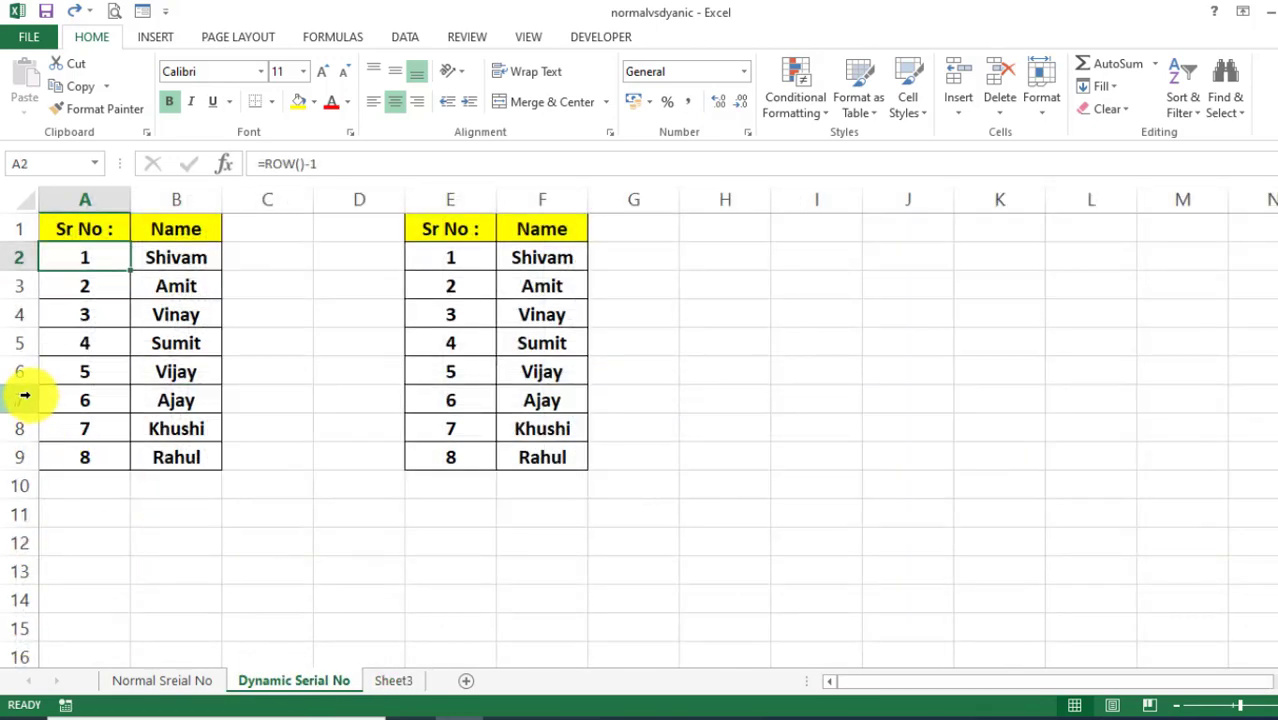
right_click(24, 396)
click(78, 555)
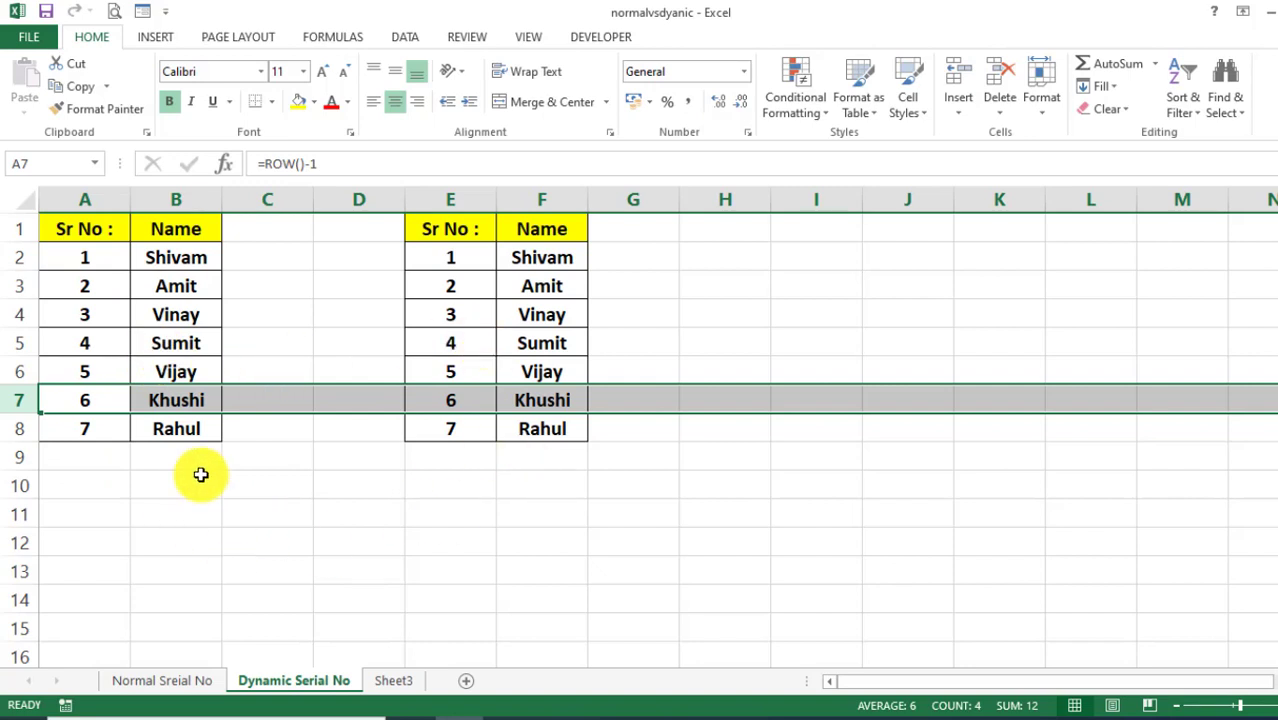
key(ctrl+z)
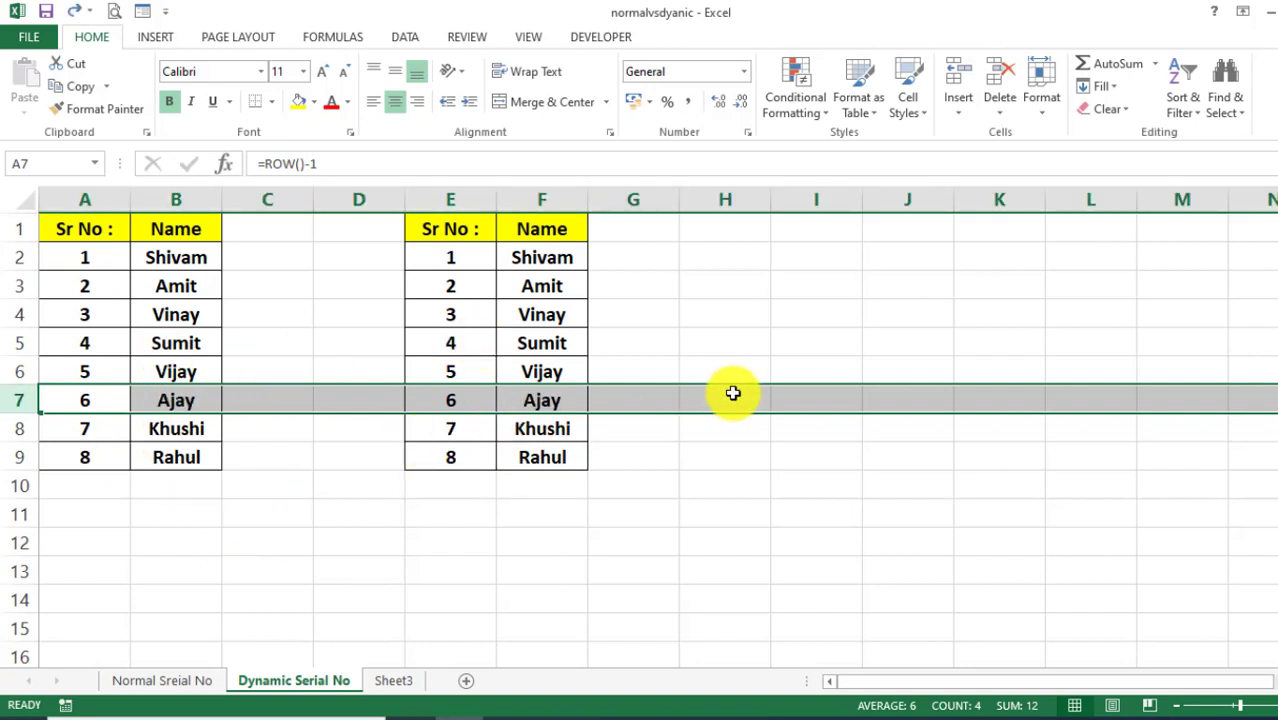
click(733, 393)
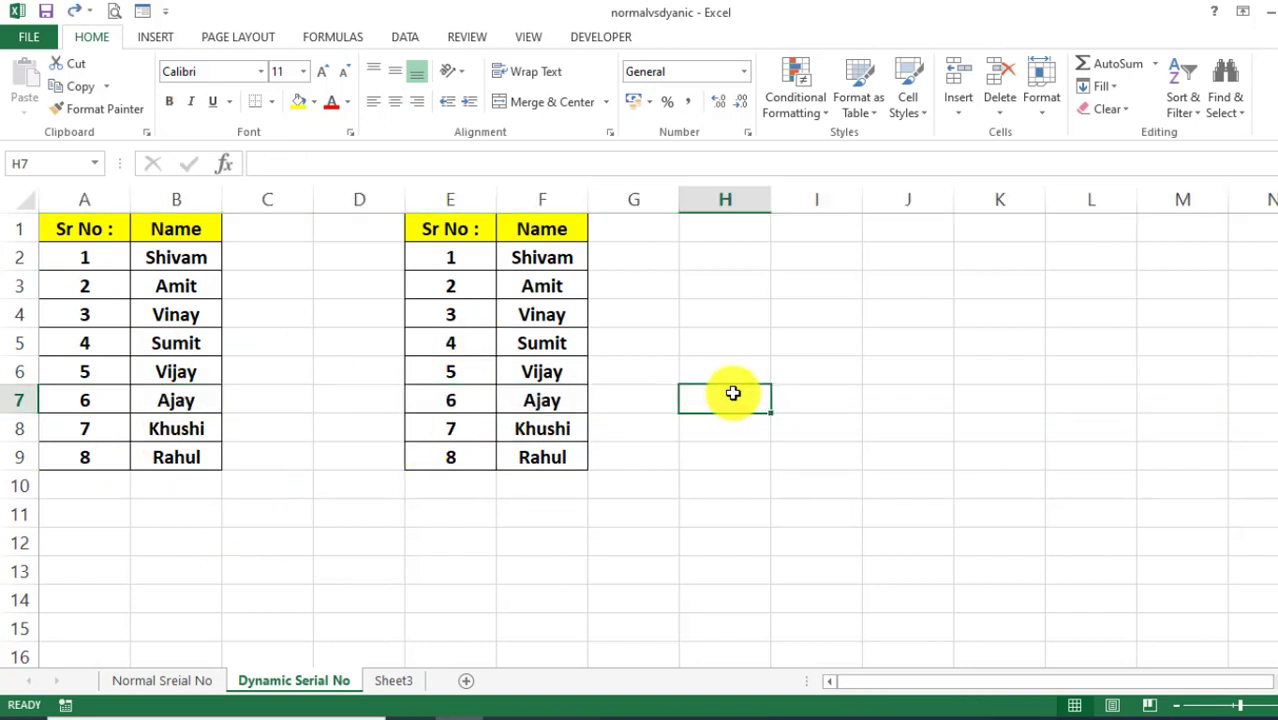